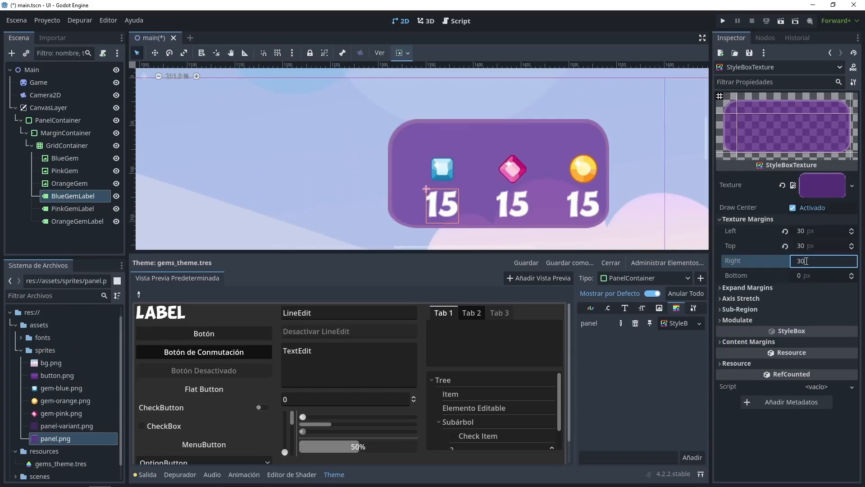
# Step: Set the right and bottom texture margins of the PanelContainer's StyleBoxTexture to 30 px
pyautogui.press('Return')
pyautogui.click(806, 275)
pyautogui.write('30')
pyautogui.press('Return')
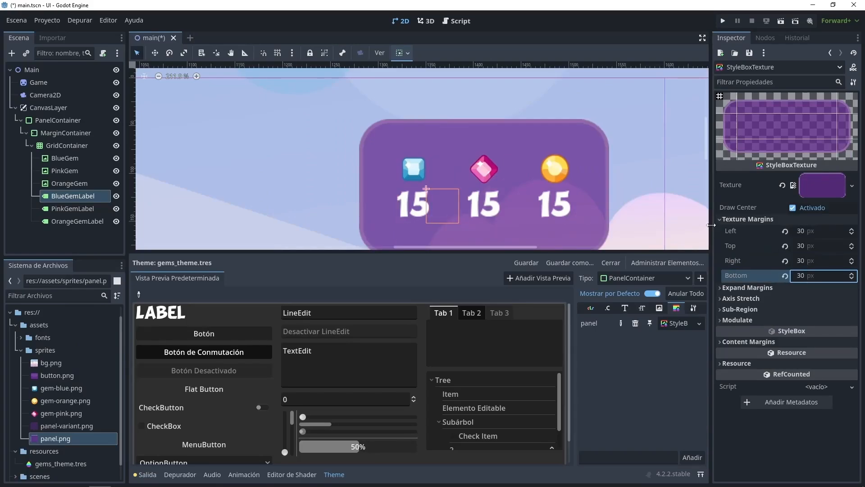
pyautogui.scroll(-5, 613, 160)
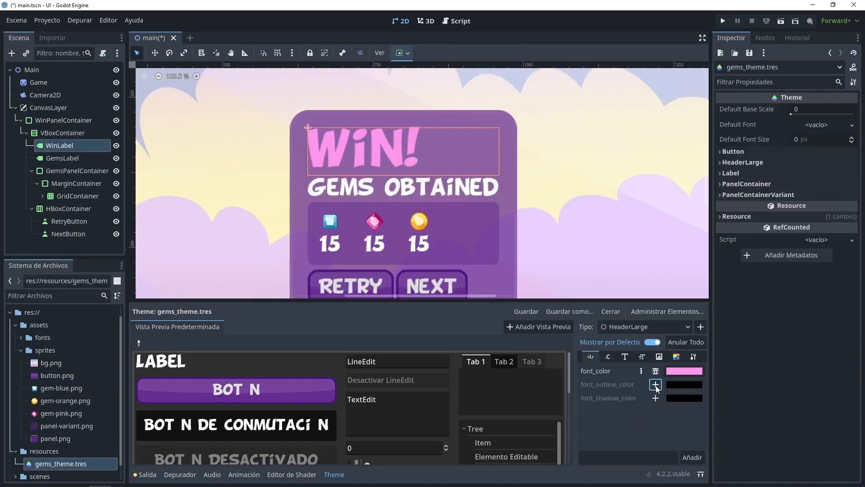
# Step: Override the HeaderLarge theme type's font_outline_color with white, hex ffffff
pyautogui.click(656, 387)
pyautogui.click(684, 385)
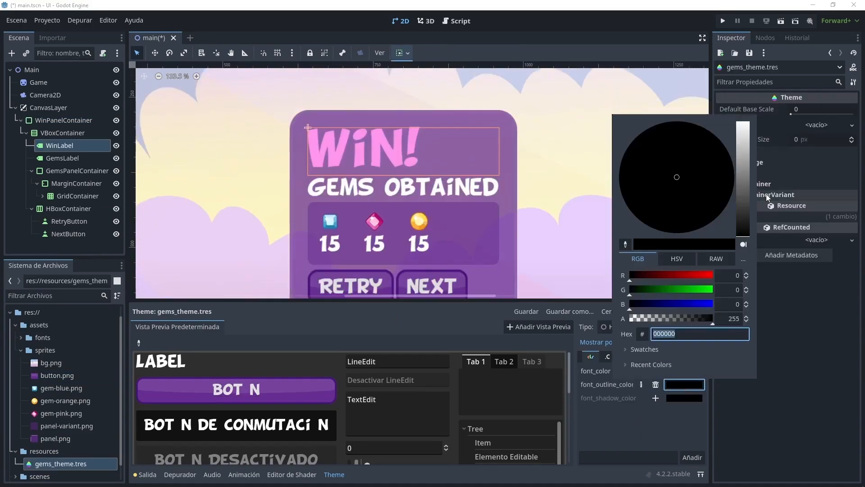
pyautogui.write('ffffff')
pyautogui.press('Return')
pyautogui.click(638, 416)
# Step: Override the HeaderLarge theme type's outline_size constant with 25
pyautogui.click(607, 357)
pyautogui.click(656, 388)
pyautogui.doubleClick(672, 386)
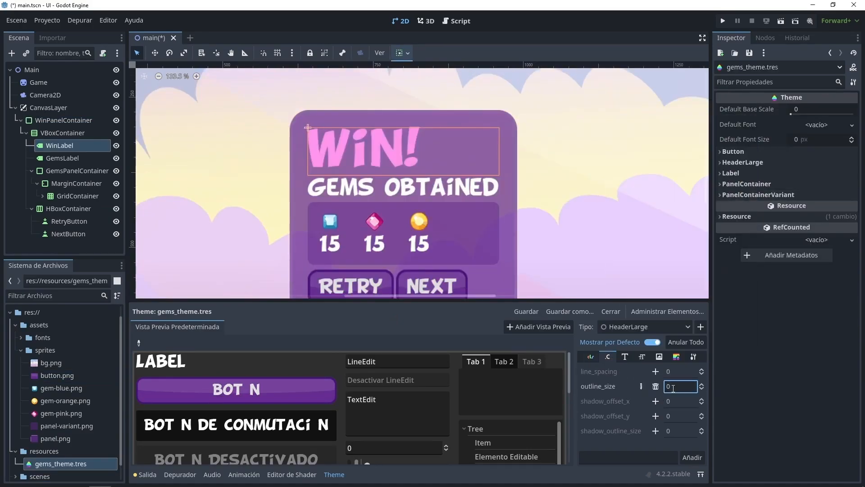
pyautogui.write('25')
pyautogui.press('Return')
pyautogui.scroll(-3, 538, 256)
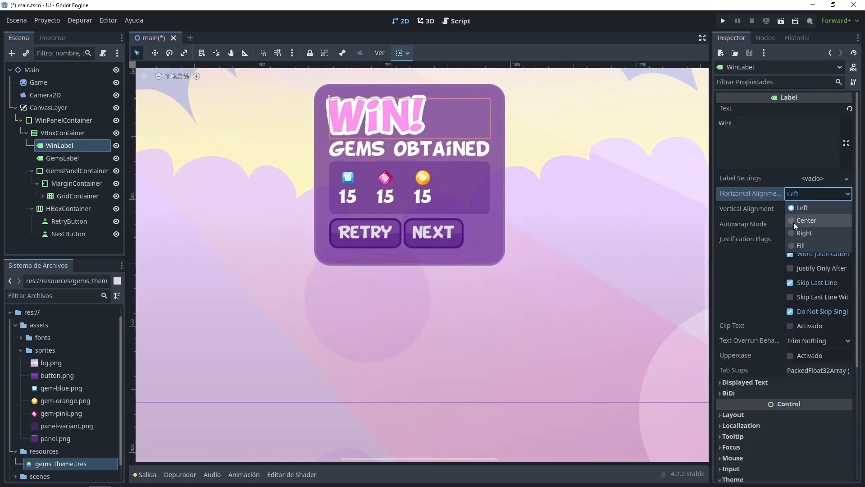
# Step: Center the WinLabel text horizontally and set GemsPanelContainer's horizontal container sizing to Centro de Reducción
pyautogui.click(794, 224)
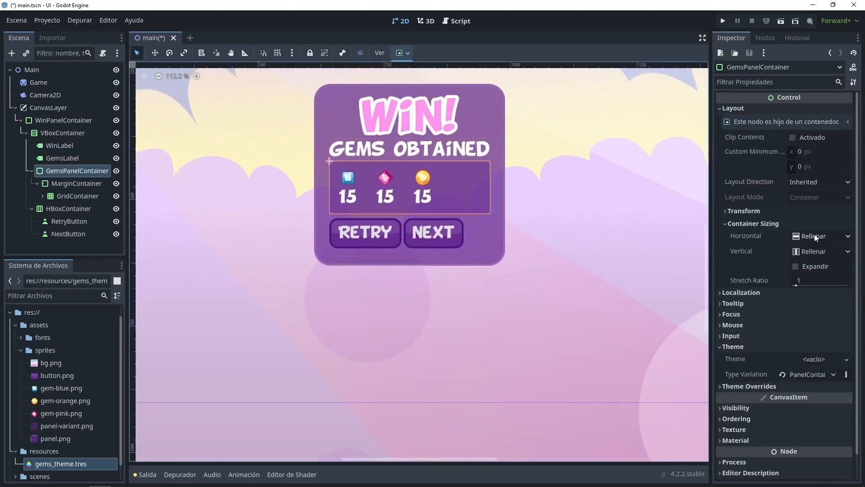
pyautogui.click(815, 236)
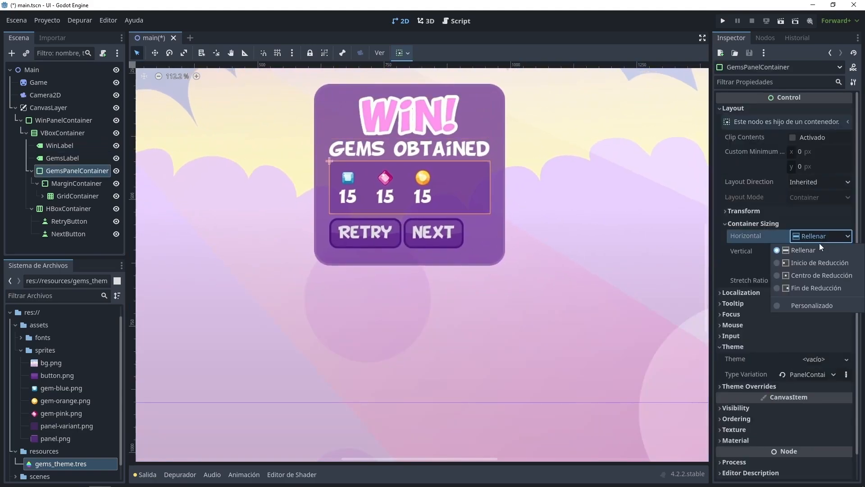
pyautogui.click(818, 273)
# Step: Enable vertical expansion in the container sizing of the Spacer node above GemsLabel
pyautogui.click(796, 397)
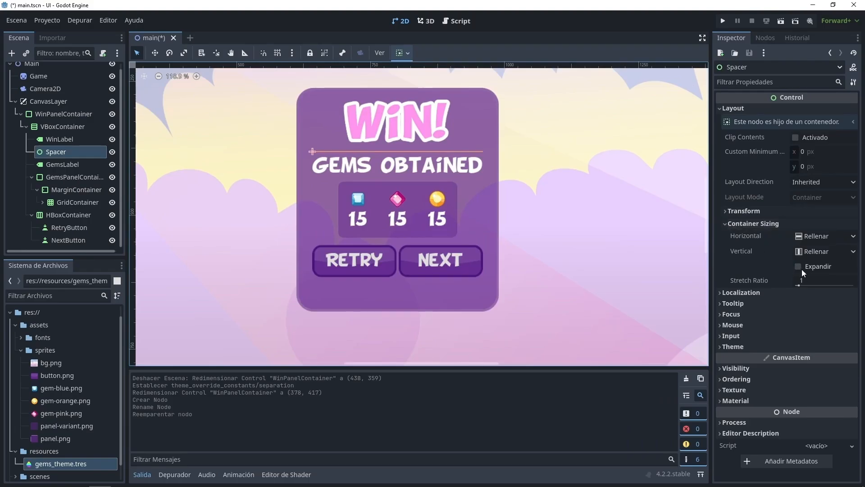
pyautogui.click(798, 266)
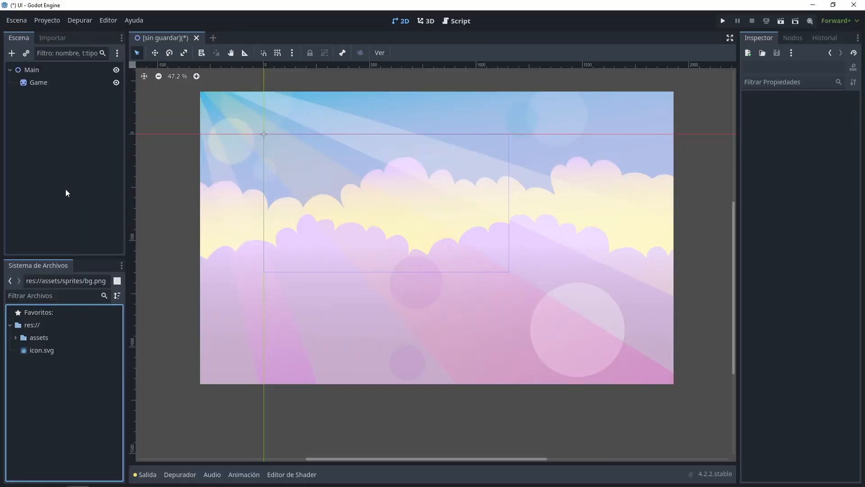
# Step: Expand the project's assets folder to show its sprites and look into the fonts folder
pyautogui.click(15, 337)
pyautogui.click(21, 363)
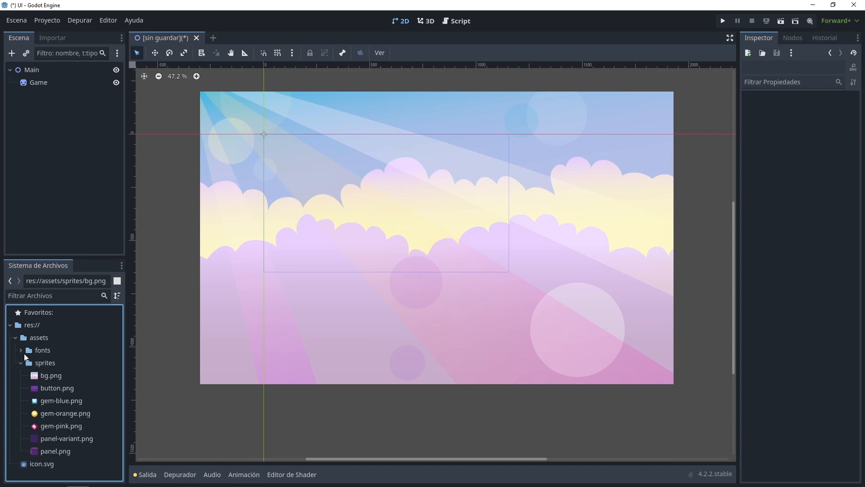
pyautogui.click(21, 350)
pyautogui.click(21, 350)
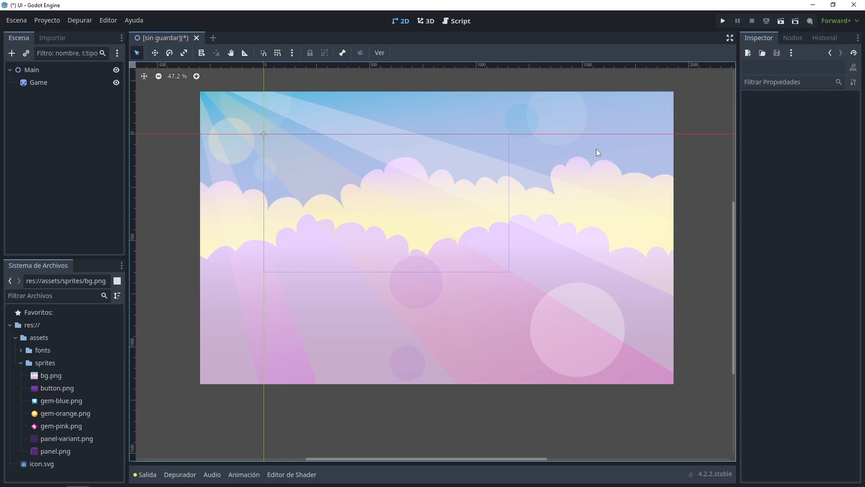
# Step: Open the project configuration at the Ventana settings of the Monitor category
pyautogui.click(38, 83)
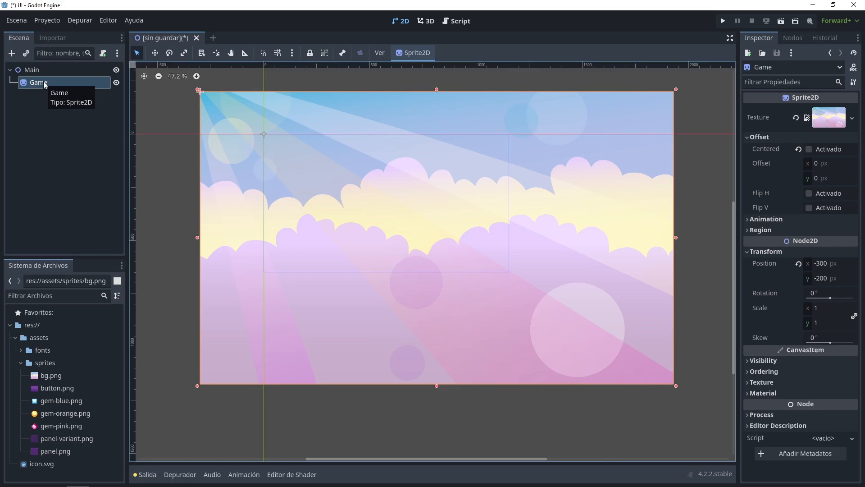
pyautogui.click(48, 24)
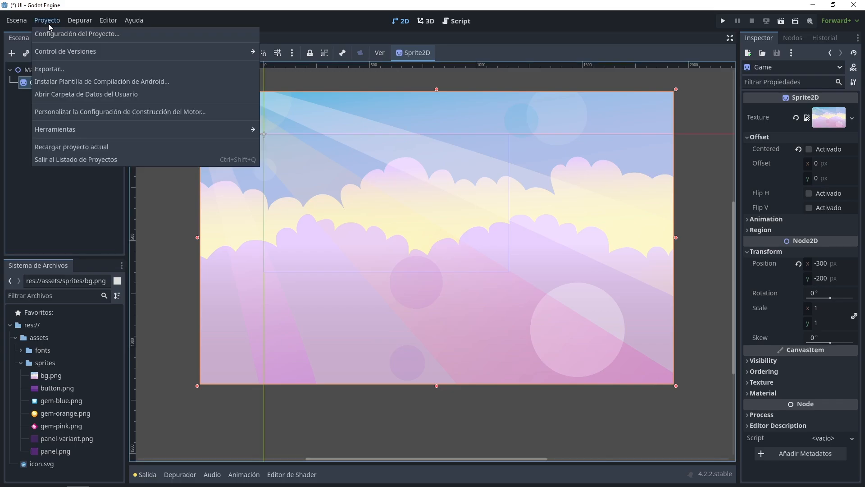
pyautogui.click(62, 35)
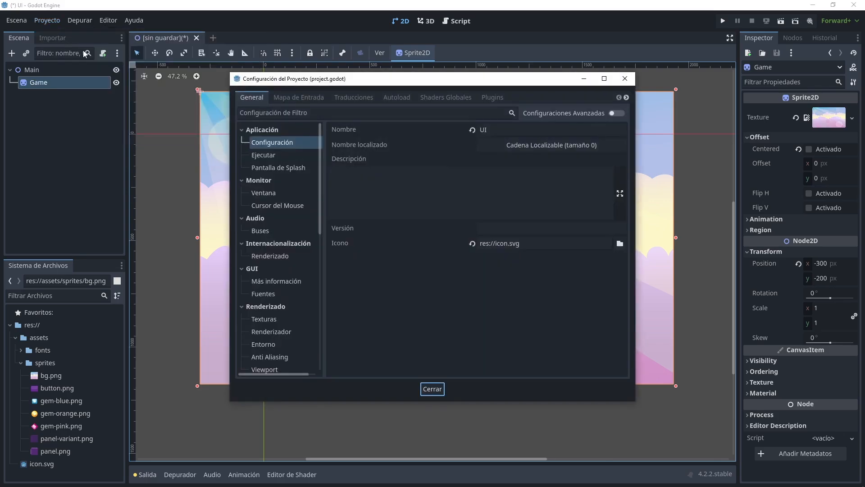
pyautogui.click(264, 191)
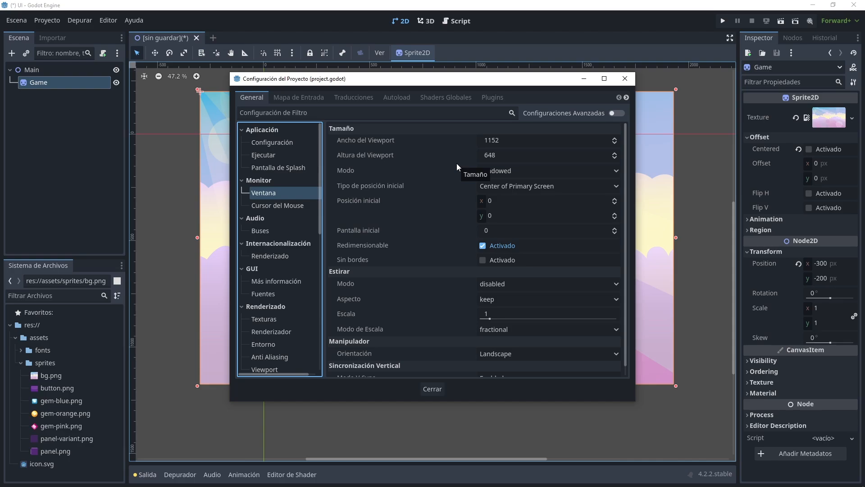
# Step: Set the project's viewport width to 1920 and its height to 1080
pyautogui.click(506, 142)
pyautogui.write('1920')
pyautogui.press('Tab')
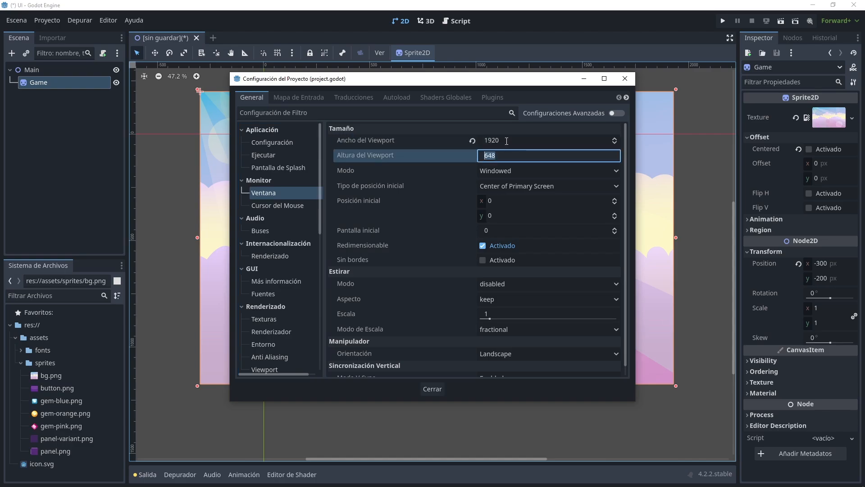
pyautogui.write('1080')
# Step: Set the project's viewport width to 1600 and its height to 900, then close the project configuration
pyautogui.click(507, 141)
pyautogui.write('1600')
pyautogui.press('Tab')
pyautogui.write('900')
pyautogui.click(507, 140)
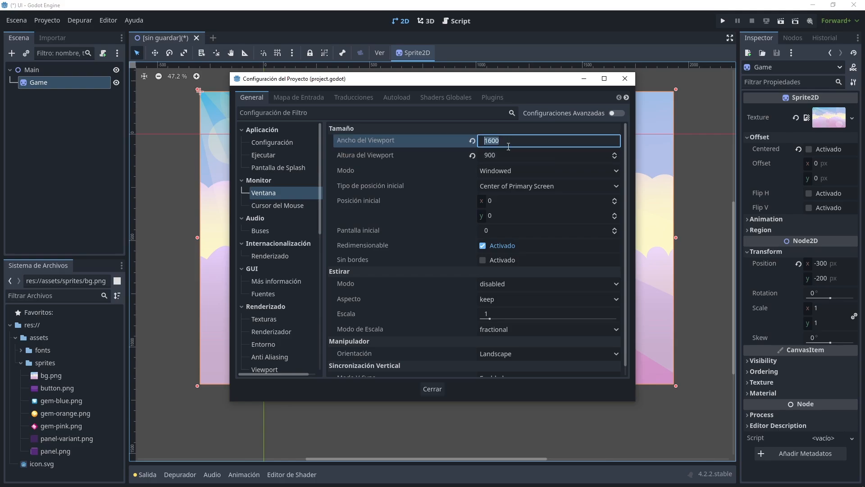
pyautogui.click(507, 154)
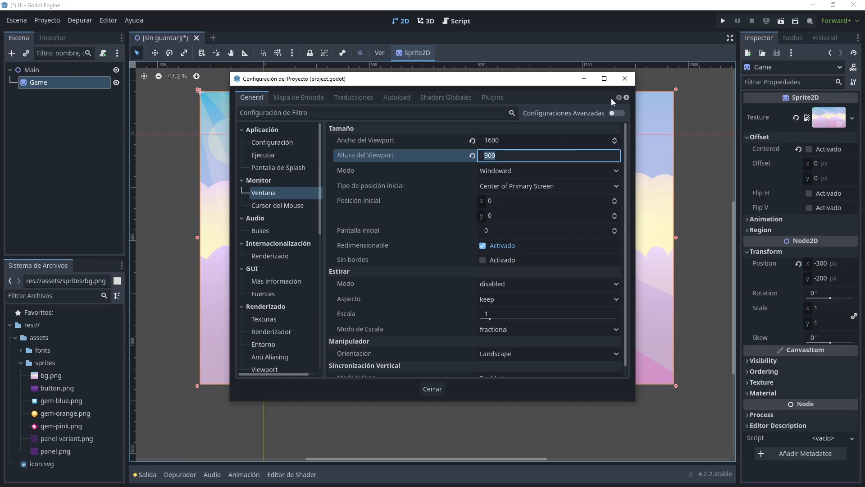
pyautogui.click(625, 78)
pyautogui.scroll(-1, 622, 81)
pyautogui.scroll(1, 623, 80)
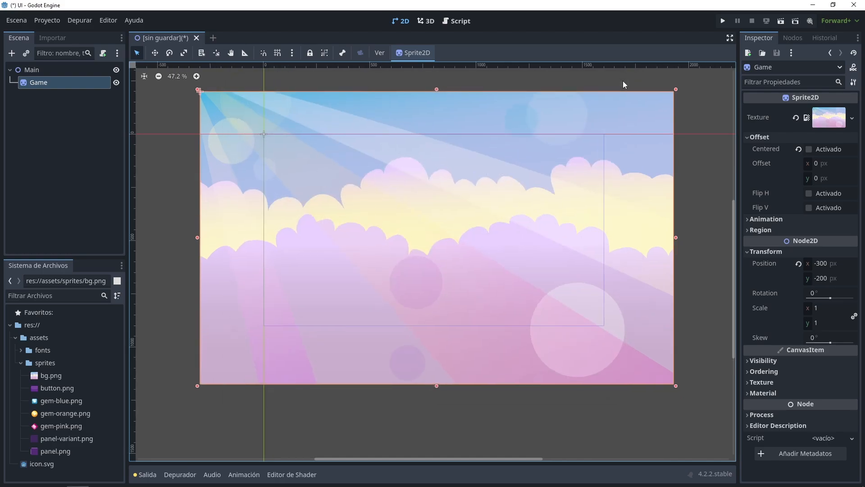
# Step: Place the gem-blue, gem-pink and gem-orange sprites side by side near the upper-left corner of the viewport frame
pyautogui.scroll(-2, 623, 81)
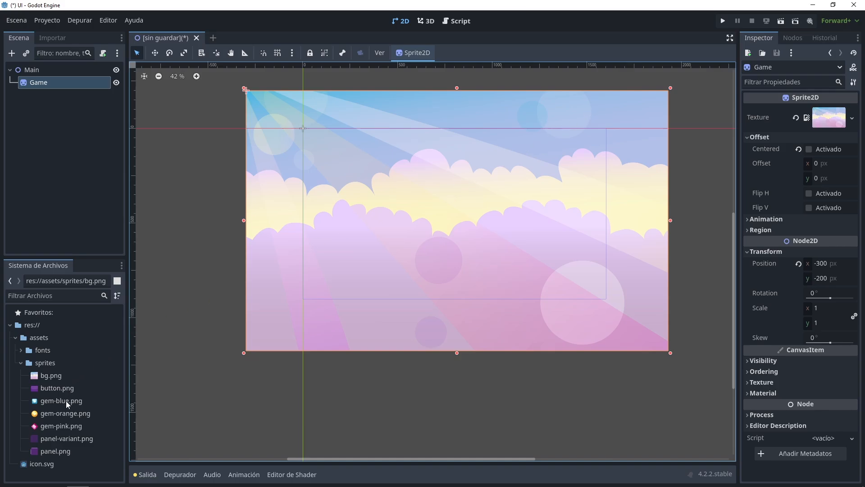
pyautogui.moveTo(61, 401); pyautogui.dragTo(342, 154)
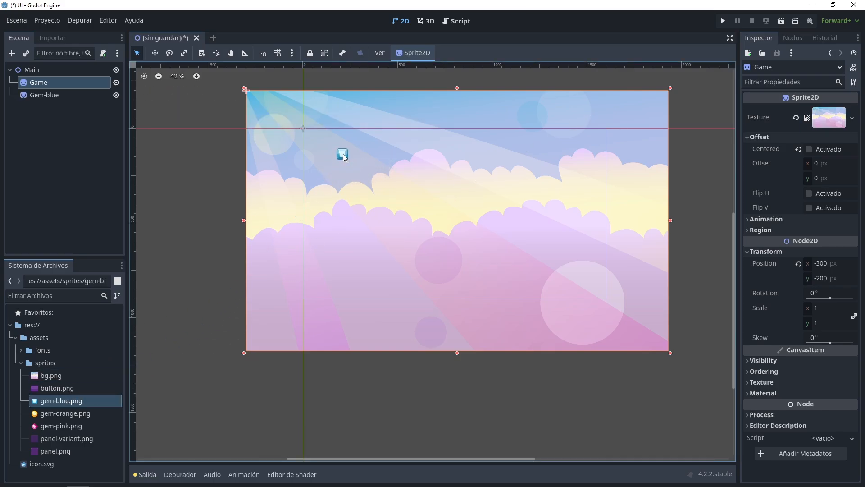
pyautogui.moveTo(77, 414); pyautogui.dragTo(382, 156)
pyautogui.moveTo(63, 426); pyautogui.dragTo(364, 153)
pyautogui.scroll(4, 364, 153)
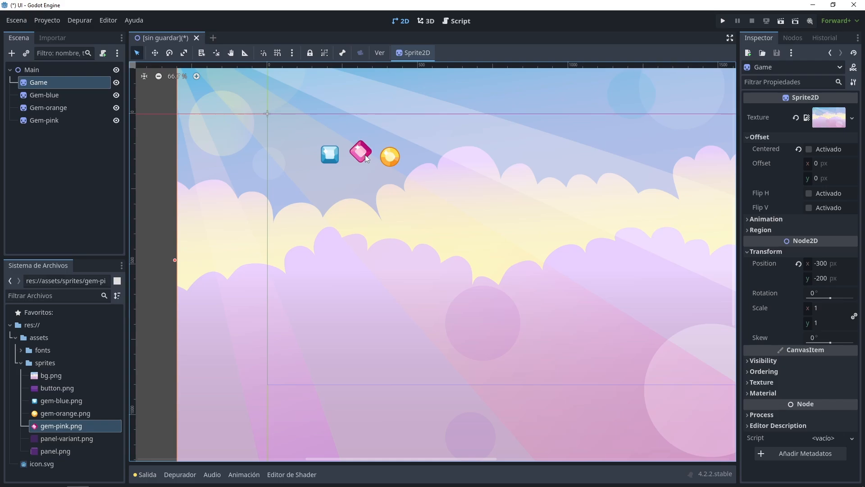
# Step: Add a Camera2D node as a child of Main
pyautogui.click(35, 70)
pyautogui.hotkey('ctrl', 'a')
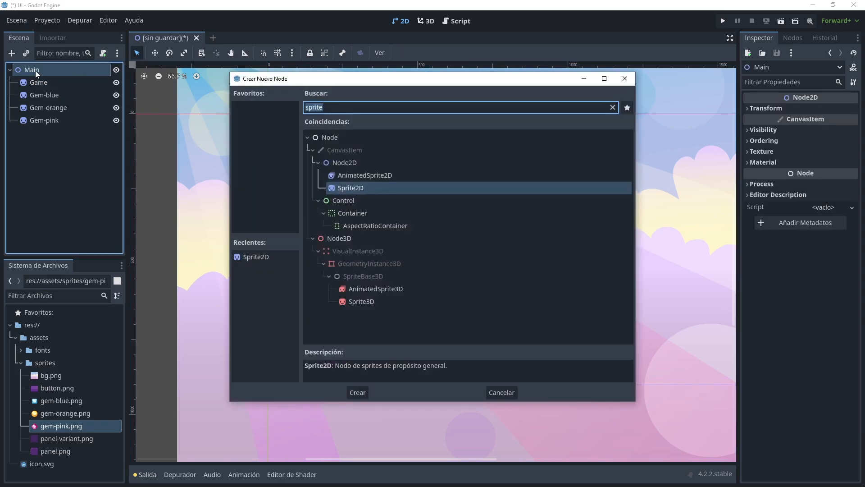
pyautogui.write('camera')
pyautogui.press('Return')
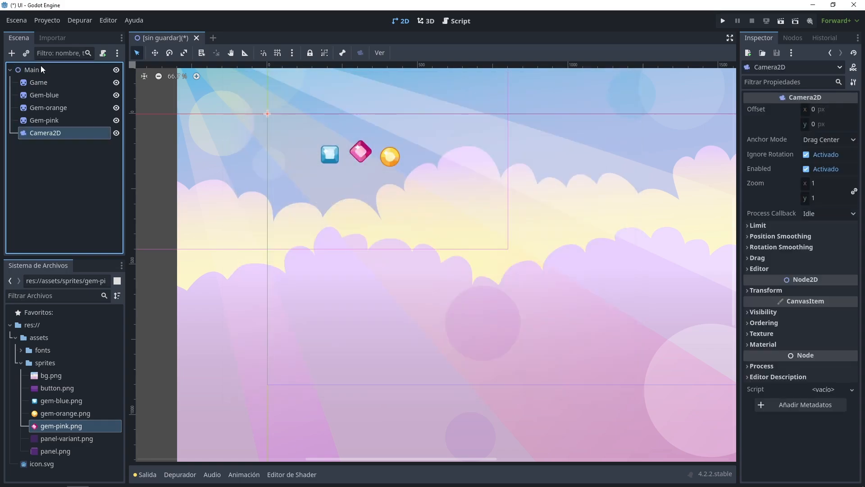
# Step: Set the Camera2D's anchor mode to Fixed TopLeft
pyautogui.click(815, 139)
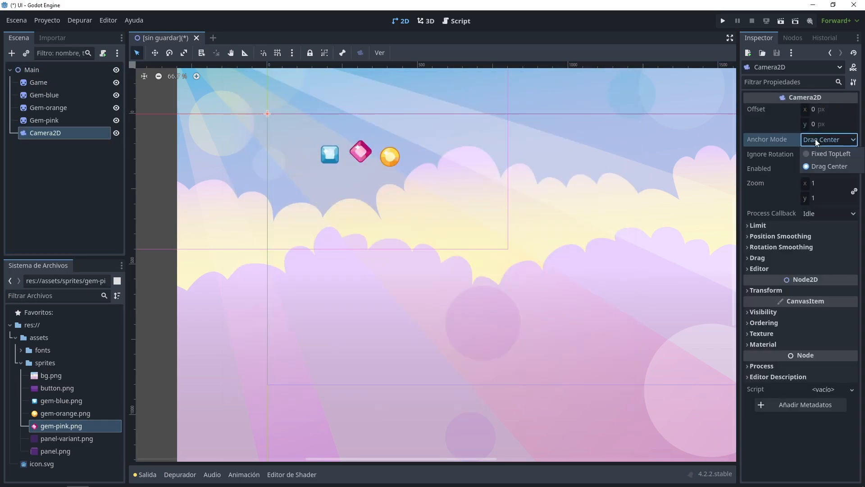
pyautogui.click(831, 154)
pyautogui.scroll(-3, 621, 223)
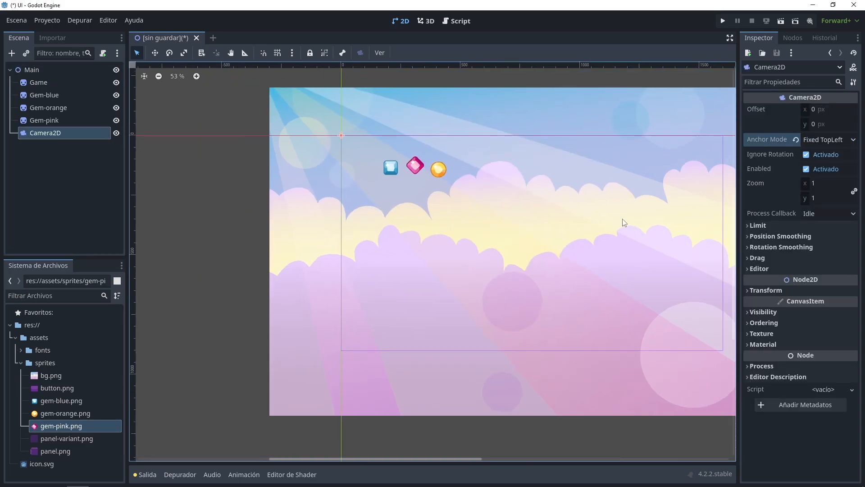
# Step: Move the Camera2D from the origin diagonally onto the pink gem
pyautogui.moveTo(621, 223); pyautogui.dragTo(565, 208, button='middle')
pyautogui.press('w')
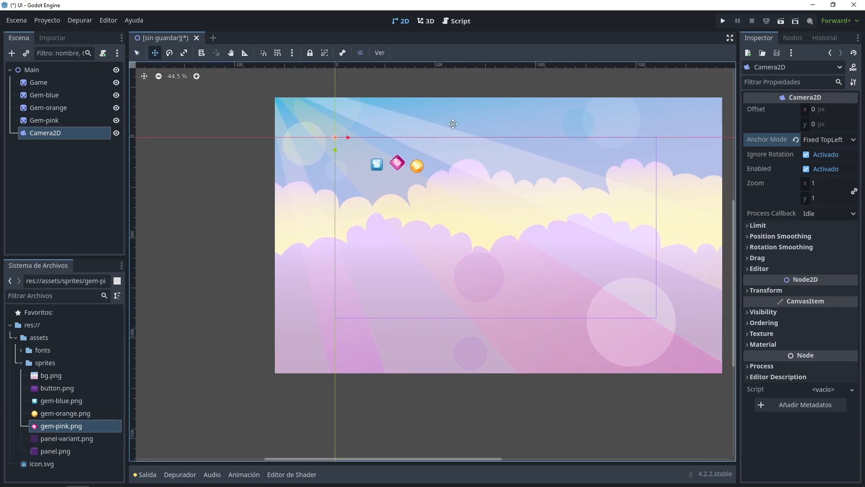
pyautogui.moveTo(339, 142); pyautogui.dragTo(397, 162)
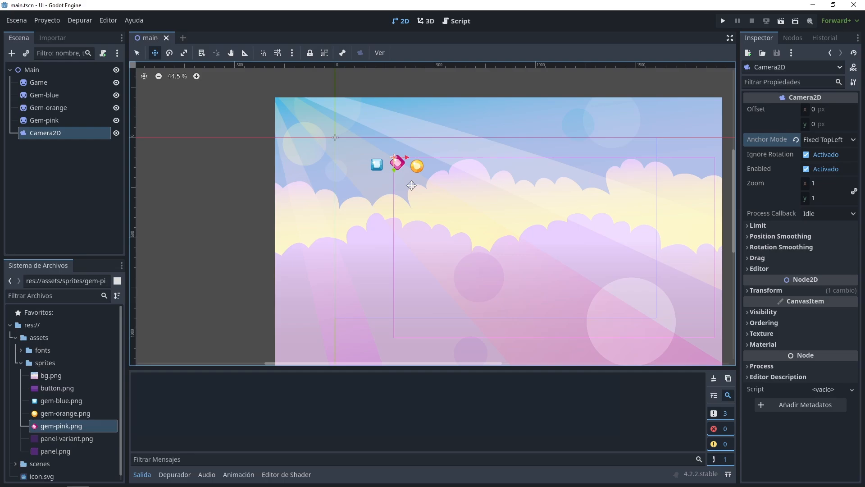
# Step: Run the project to check how the camera frames the gems, and close the game window
pyautogui.press('F5')
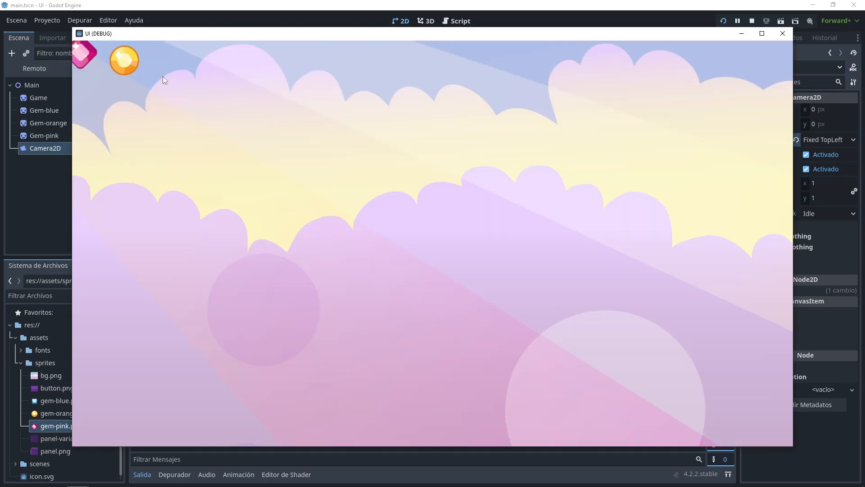
pyautogui.click(790, 34)
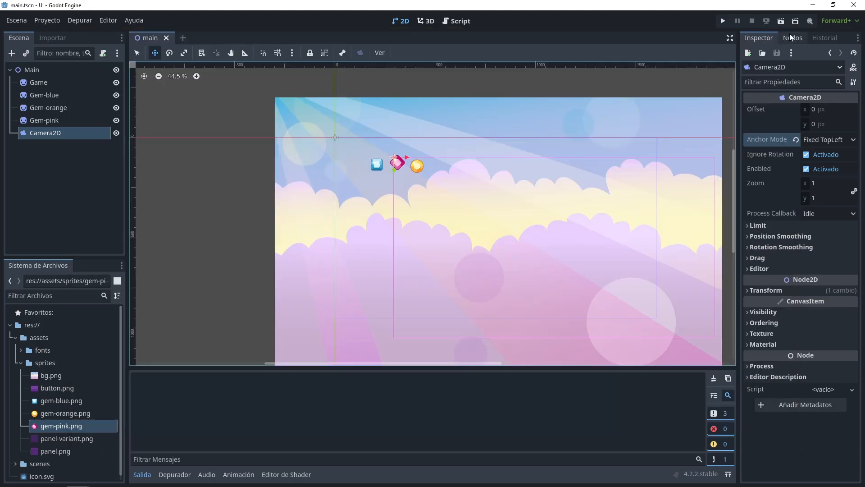
pyautogui.click(52, 94)
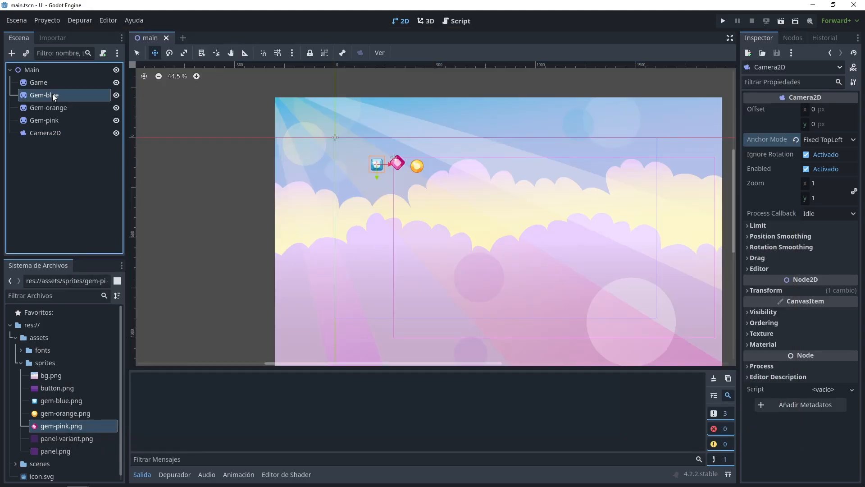
pyautogui.click(54, 108)
pyautogui.click(53, 121)
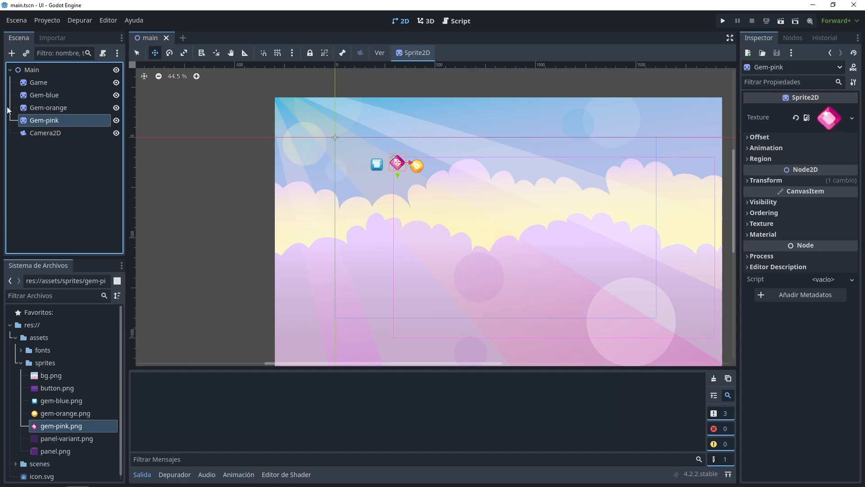
# Step: Undo the last move of the Camera2D
pyautogui.click(54, 132)
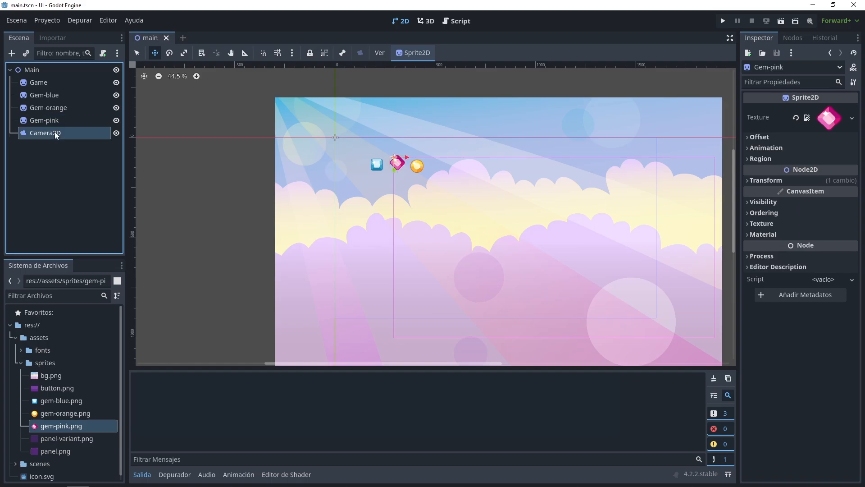
pyautogui.hotkey('ctrl', 'z')
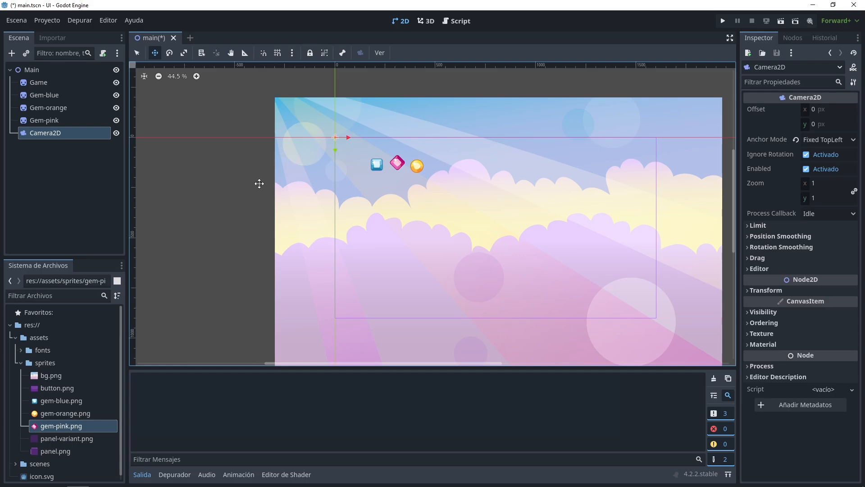
# Step: Add a CanvasLayer node as a child of Main
pyautogui.click(43, 70)
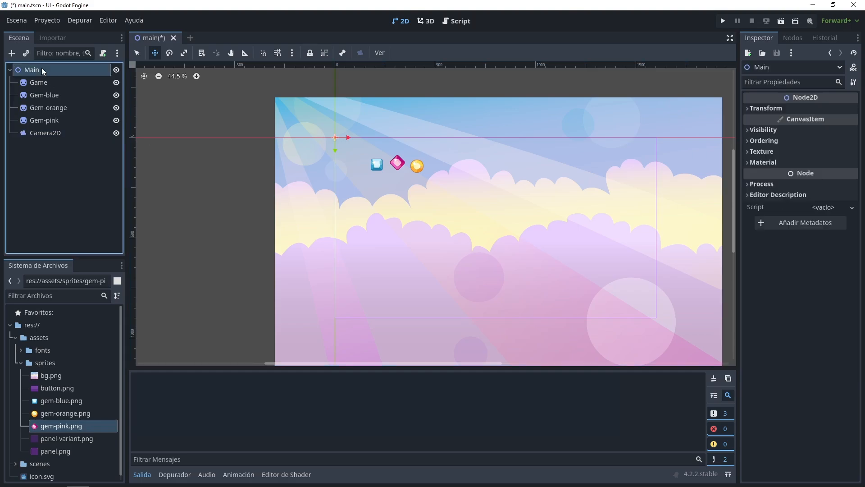
pyautogui.hotkey('ctrl', 'a')
pyautogui.write('c')
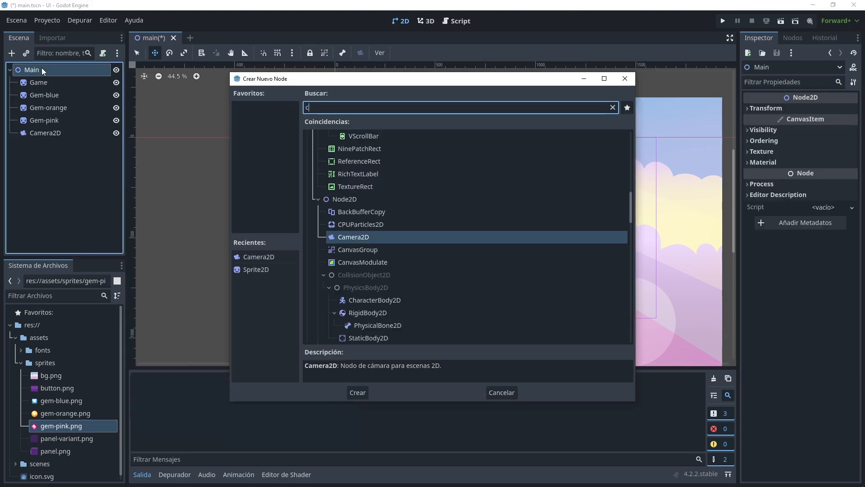
pyautogui.write('anva')
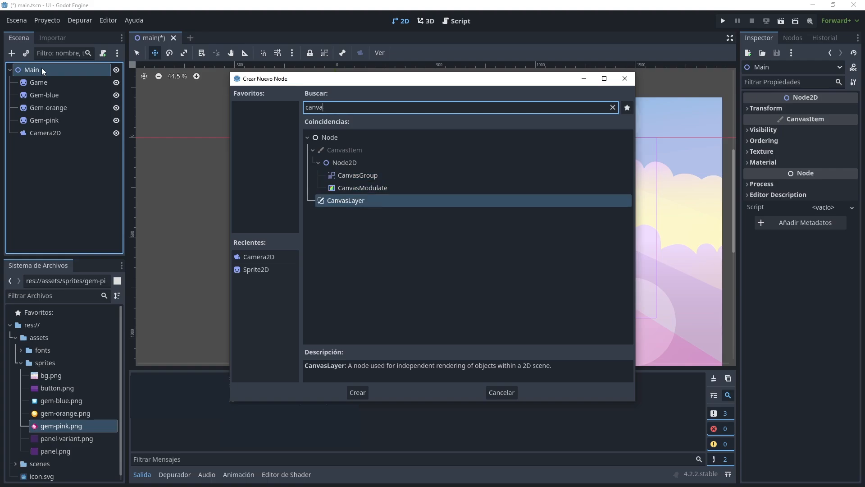
pyautogui.press('Return')
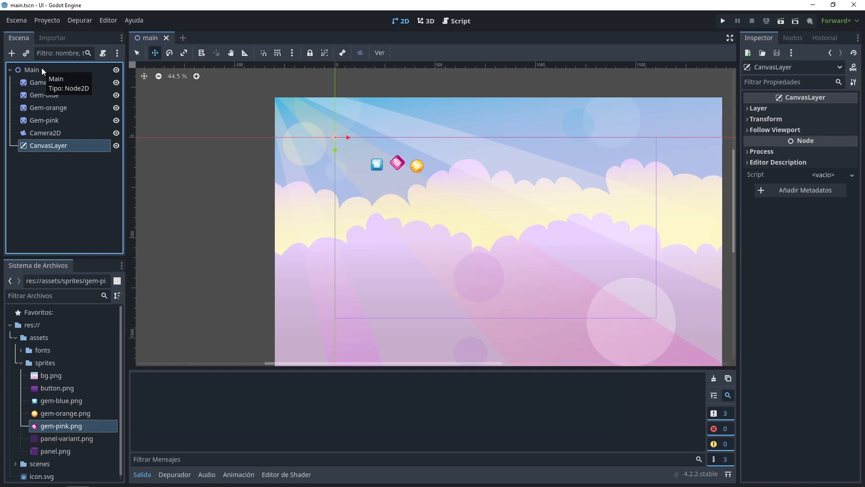
# Step: Delete the Gem-blue, Gem-orange and Gem-pink sprite nodes from the scene
pyautogui.click(45, 94)
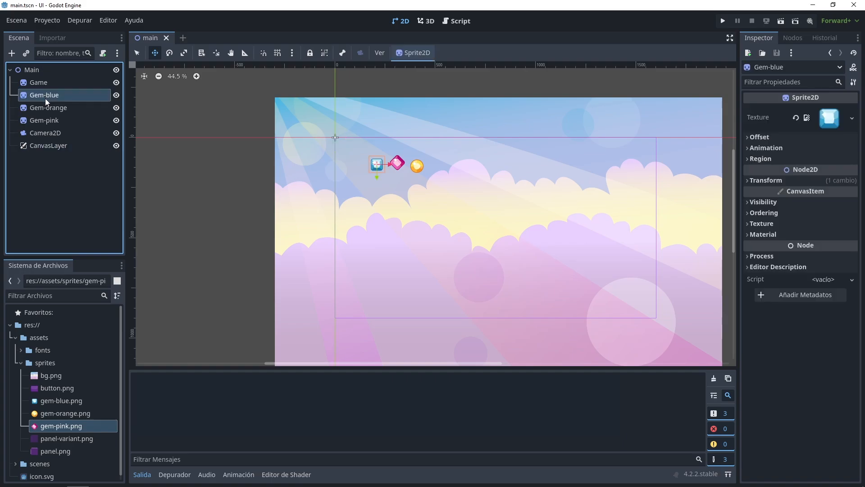
pyautogui.click(47, 108)
pyautogui.click(49, 120)
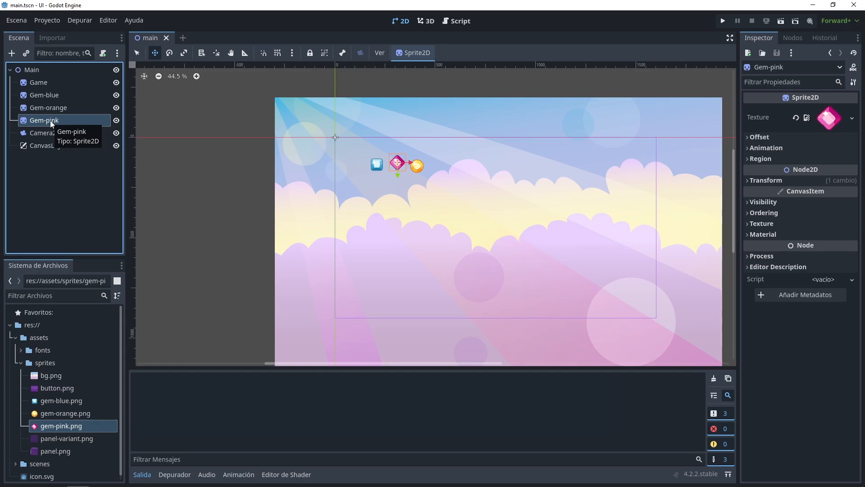
pyautogui.keyDown('ctrl'); pyautogui.click(44, 109); pyautogui.keyUp('ctrl')
pyautogui.keyDown('ctrl'); pyautogui.click(48, 95); pyautogui.keyUp('ctrl')
pyautogui.press('Delete')
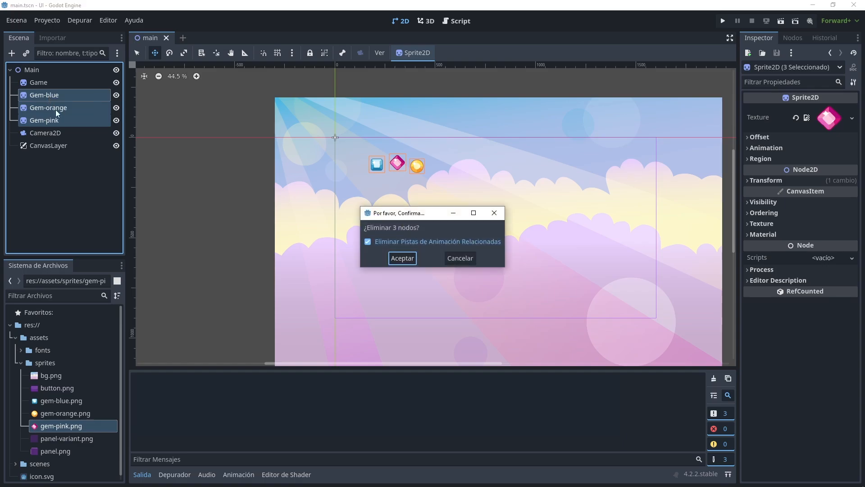
pyautogui.click(401, 260)
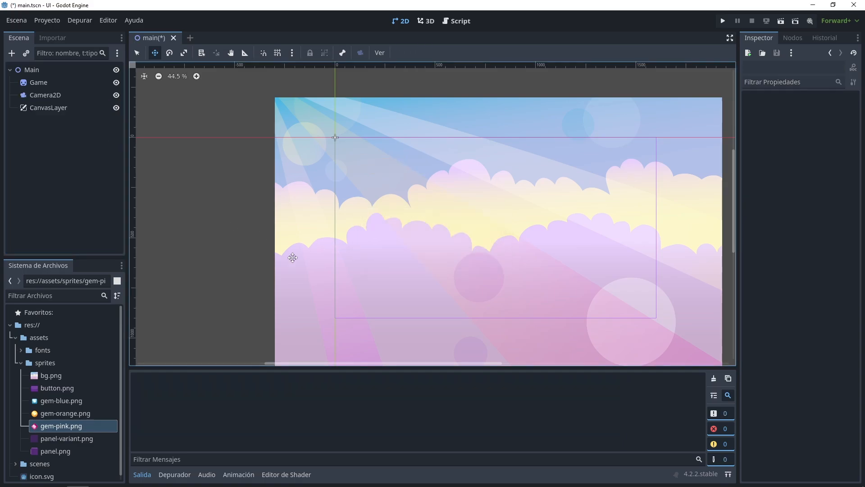
# Step: Add a TextureRect node under the CanvasLayer and assign gem-blue.png as its texture
pyautogui.click(50, 107)
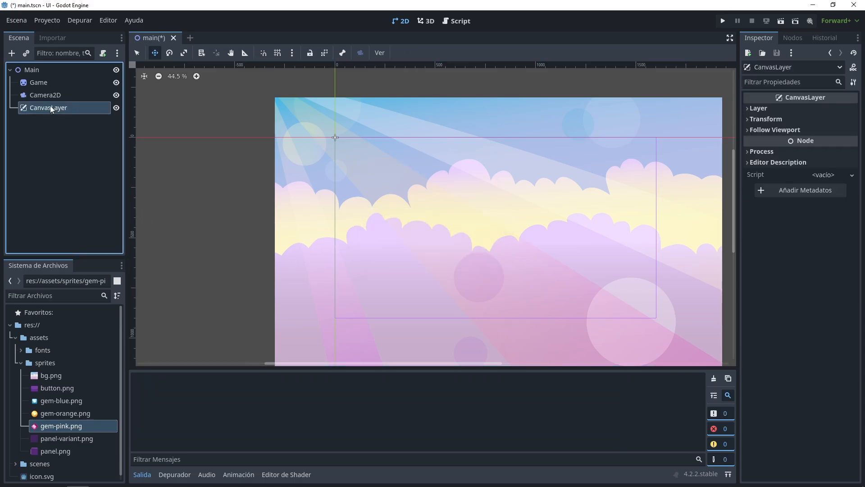
pyautogui.hotkey('ctrl', 'a')
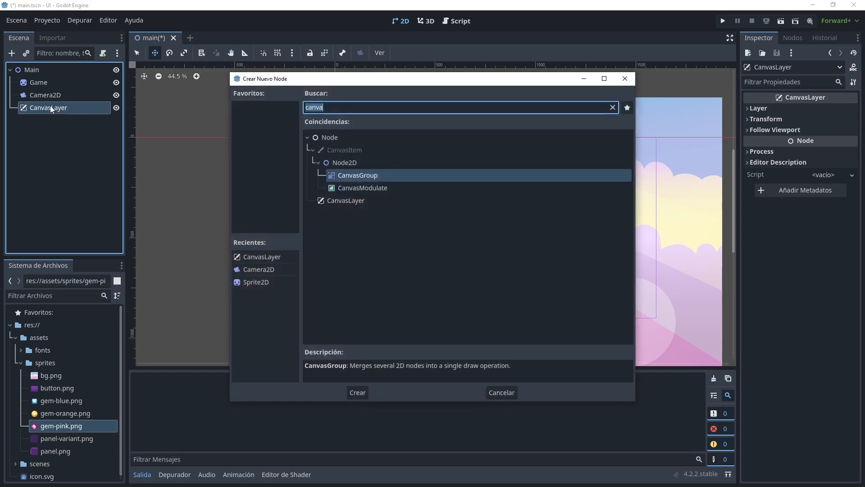
pyautogui.press('BackSpace')
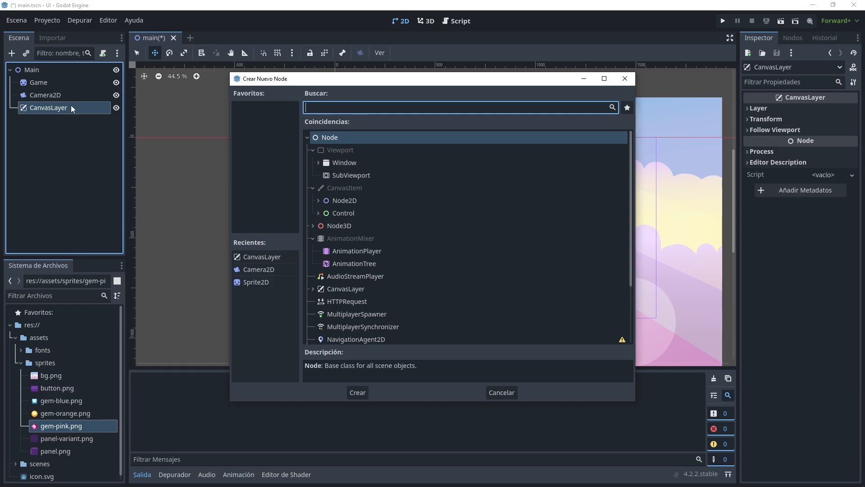
pyautogui.click(318, 213)
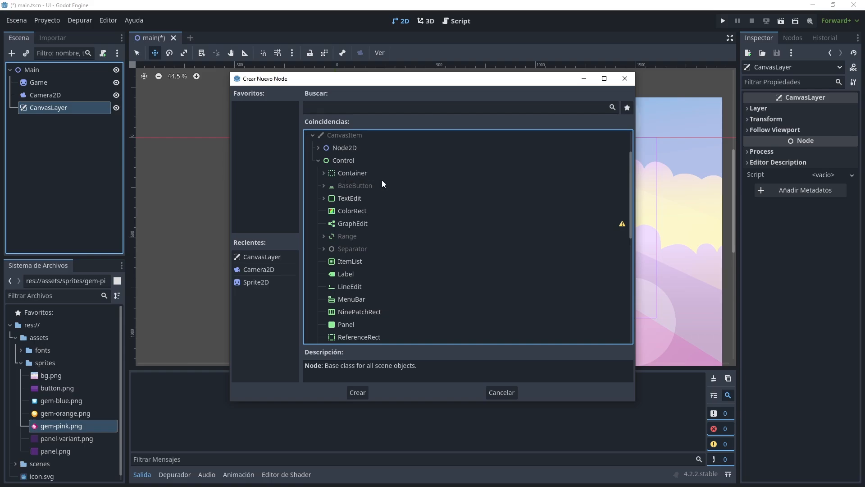
pyautogui.scroll(-3, 391, 207)
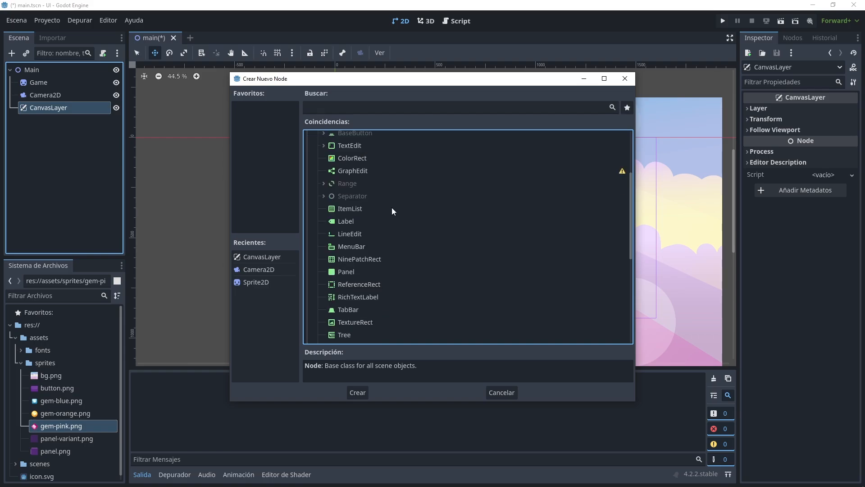
pyautogui.click(363, 321)
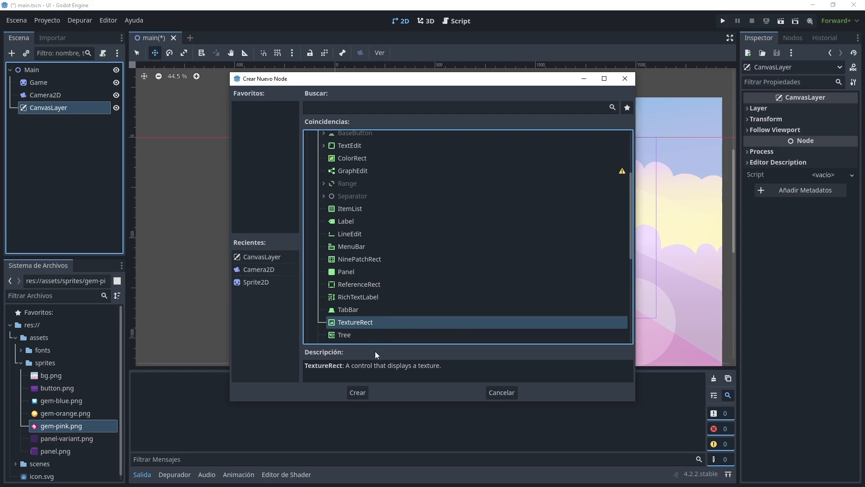
pyautogui.doubleClick(361, 321)
pyautogui.moveTo(74, 401); pyautogui.dragTo(831, 114)
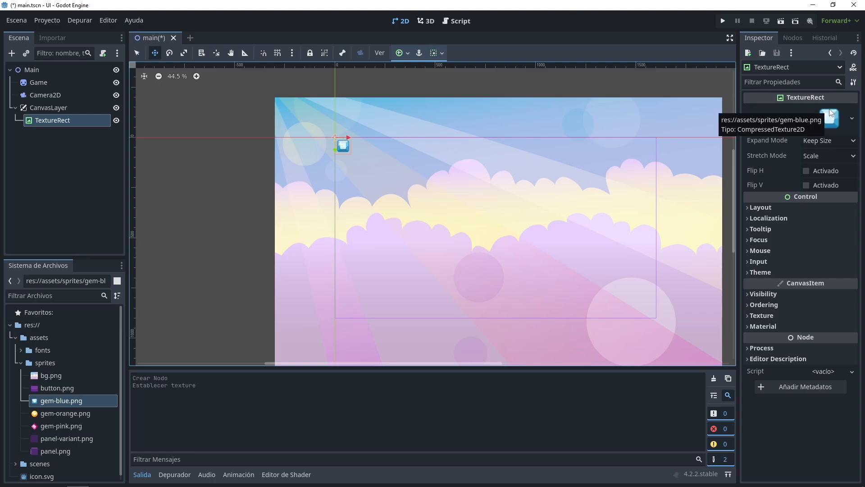
# Step: Move the Camera2D diagonally off the origin to test the TextureRect's placement in a project run, and undo the move
pyautogui.click(53, 96)
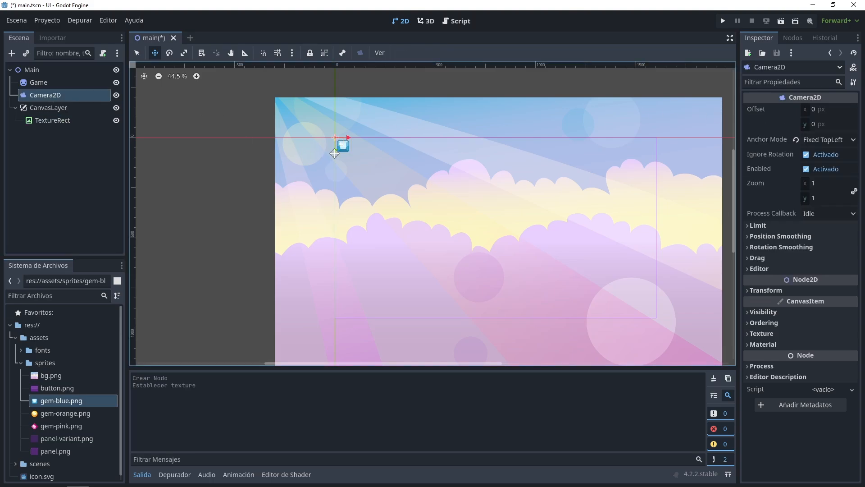
pyautogui.moveTo(341, 142); pyautogui.dragTo(382, 184)
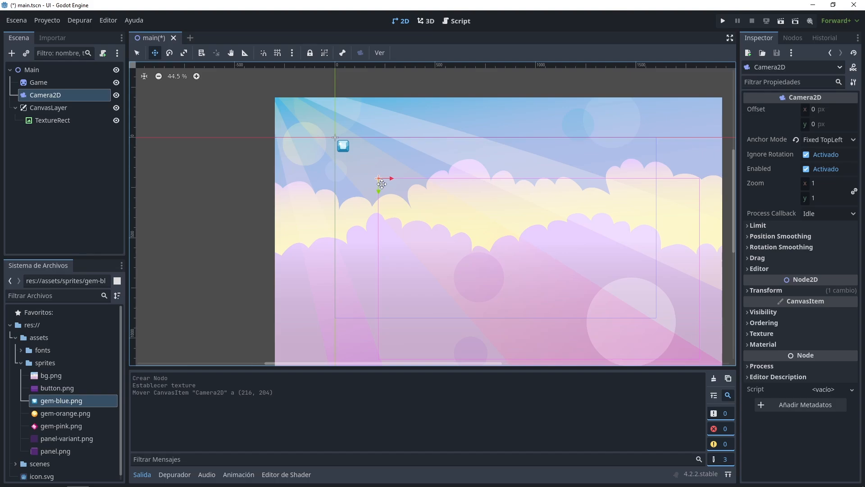
pyautogui.press('F5')
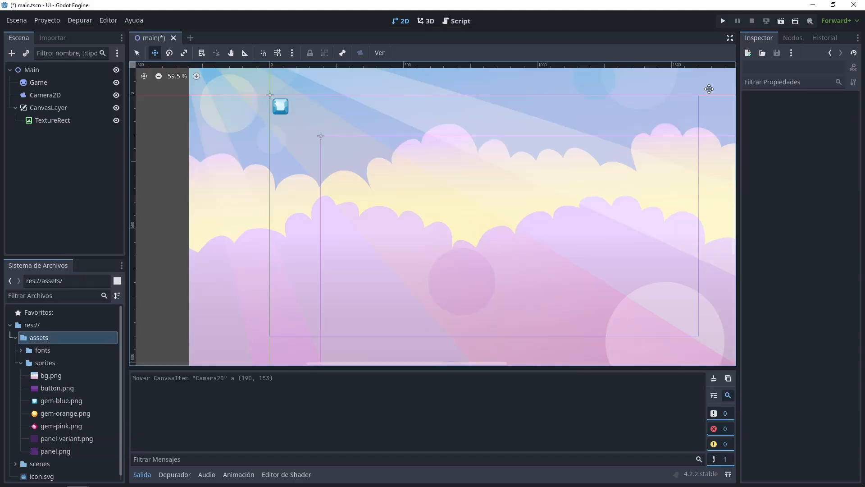
pyautogui.hotkey('ctrl', 'z')
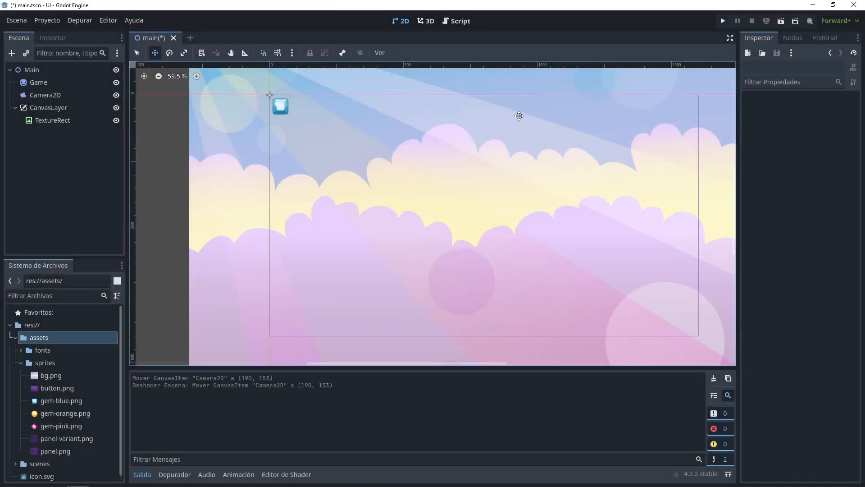
# Step: Duplicate the TextureRect twice and place the copies in a row beside it, at about (109, -3) and (232, 7)
pyautogui.click(41, 118)
pyautogui.hotkey('ctrl', 'd')
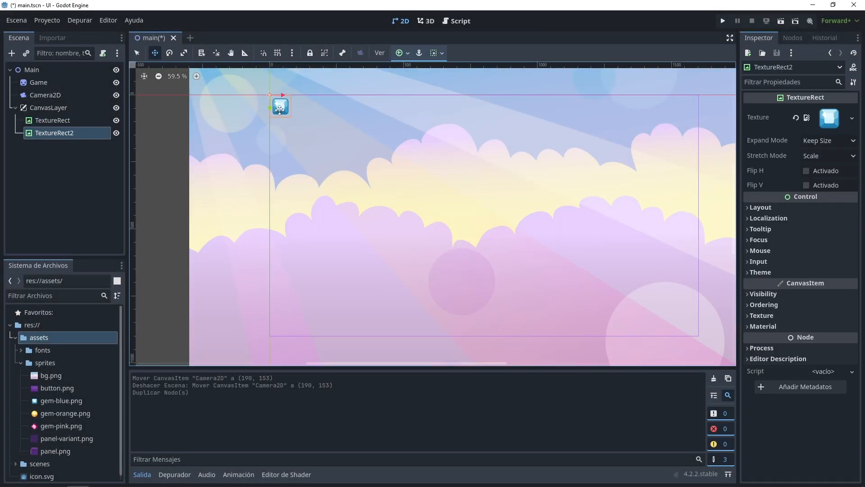
pyautogui.moveTo(280, 106); pyautogui.dragTo(342, 108)
pyautogui.hotkey('ctrl', 'd')
pyautogui.scroll(3, 330, 114)
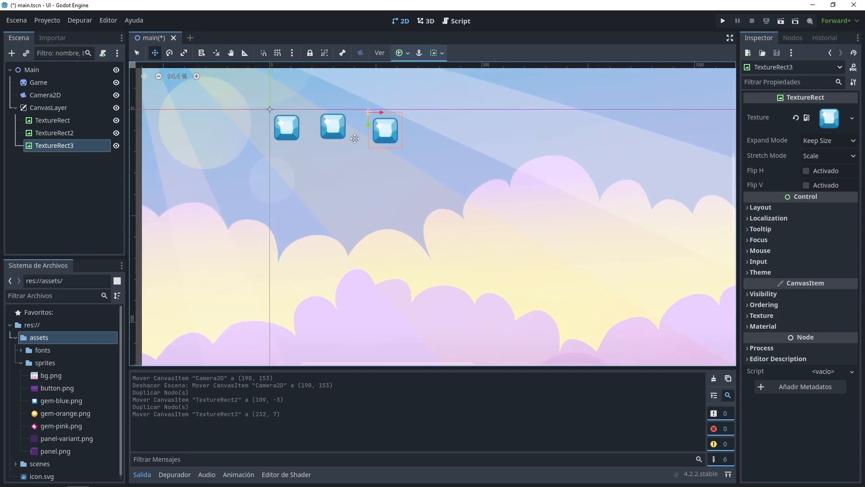
# Step: Assign gem-pink.png as the texture of TextureRect2 and gem-orange.png as the texture of TextureRect3
pyautogui.click(54, 135)
pyautogui.moveTo(59, 426); pyautogui.dragTo(54, 133)
pyautogui.click(51, 148)
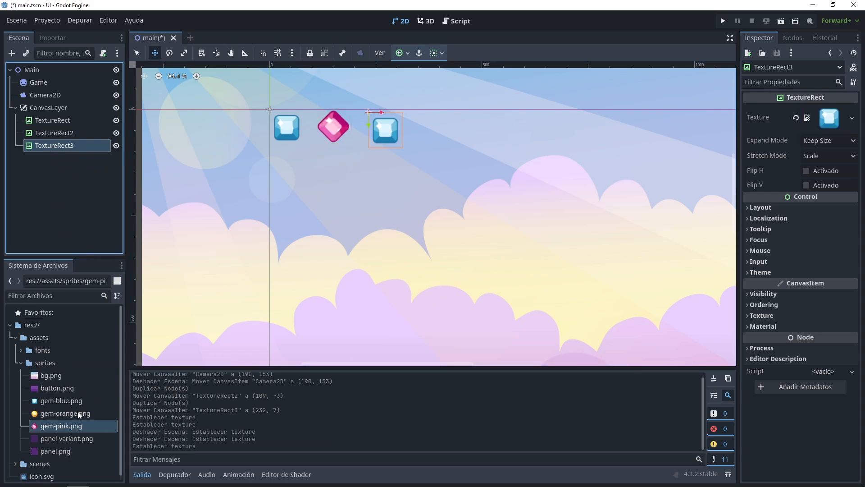
pyautogui.moveTo(77, 413); pyautogui.dragTo(66, 151)
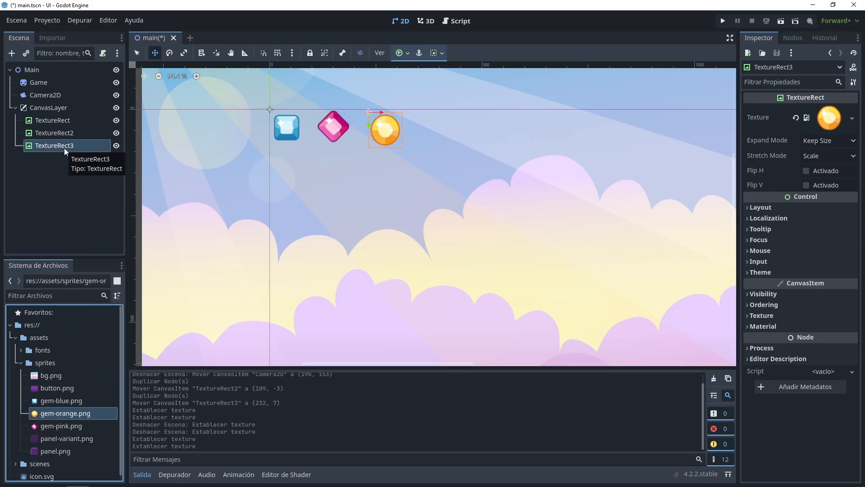
# Step: Add a Label node under the CanvasLayer and set its text to 15
pyautogui.click(43, 107)
pyautogui.hotkey('ctrl', 'a')
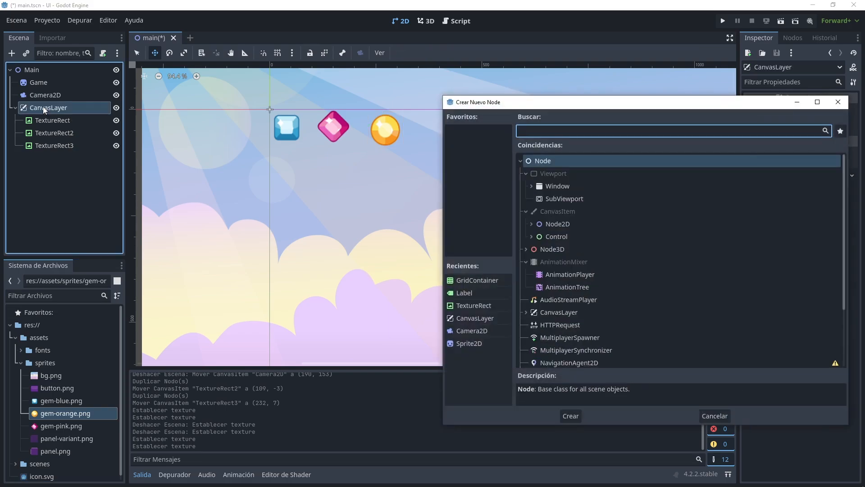
pyautogui.write('lab')
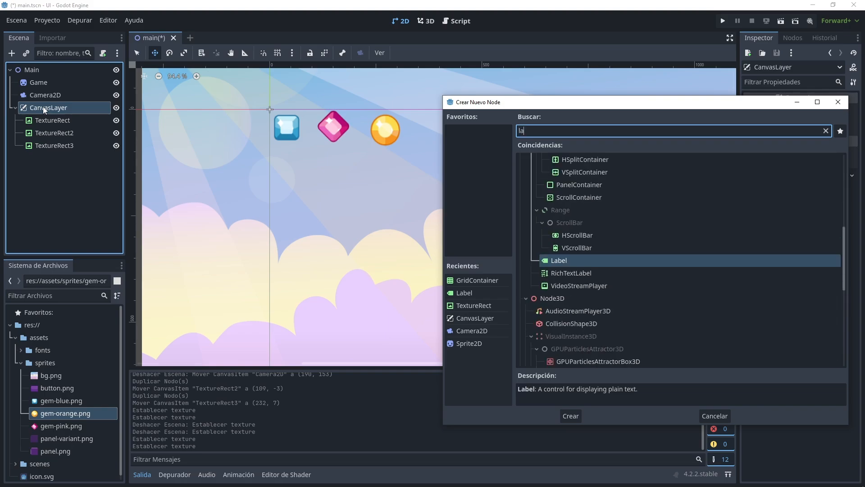
pyautogui.press('Return')
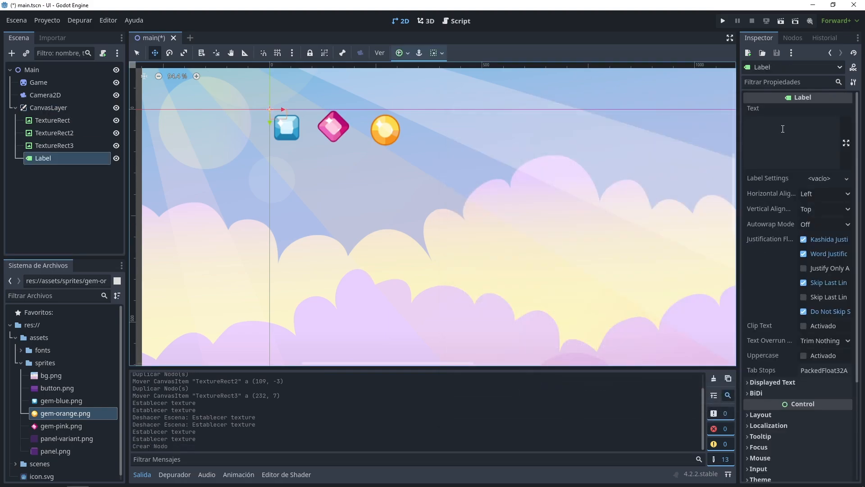
pyautogui.click(778, 127)
pyautogui.write('15')
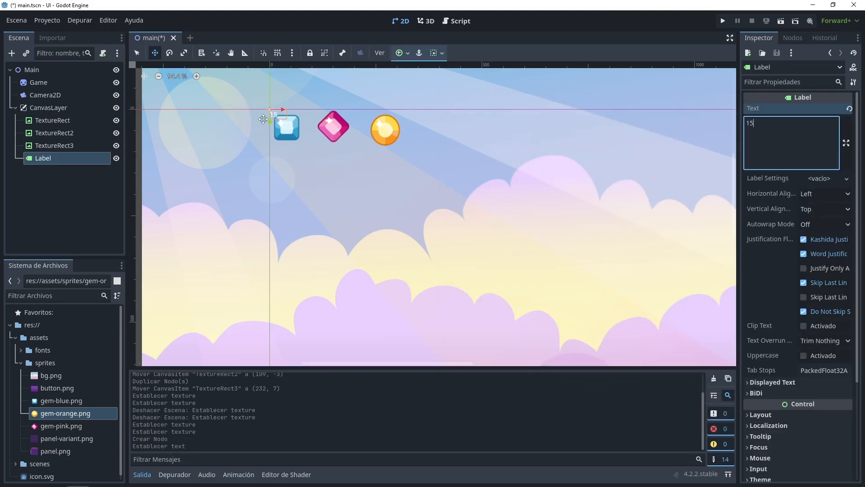
# Step: Place the label below the blue gem at about (29, 83) and duplicate it below the pink and orange gems
pyautogui.moveTo(272, 112); pyautogui.dragTo(285, 149)
pyautogui.moveTo(285, 150); pyautogui.dragTo(391, 154)
pyautogui.hotkey('ctrl', 'd')
pyautogui.hotkey('ctrl', 'd')
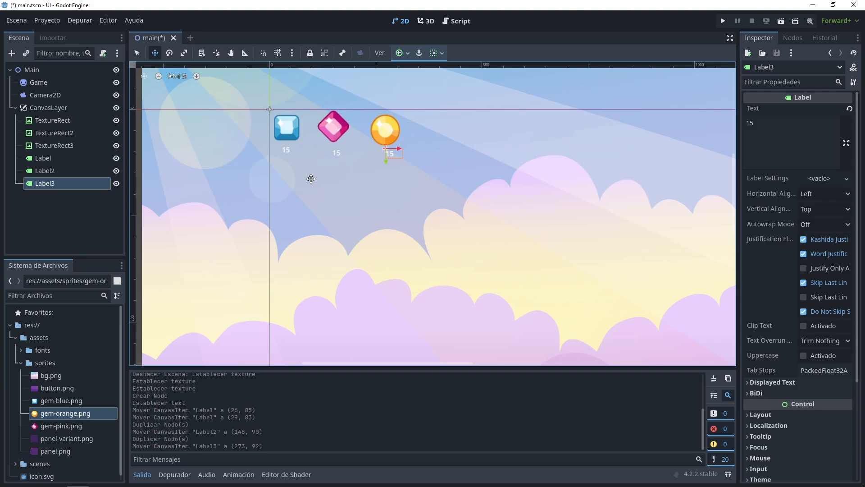
# Step: Add a GridContainer node as a child of the CanvasLayer
pyautogui.click(57, 109)
pyautogui.hotkey('ctrl', 'a')
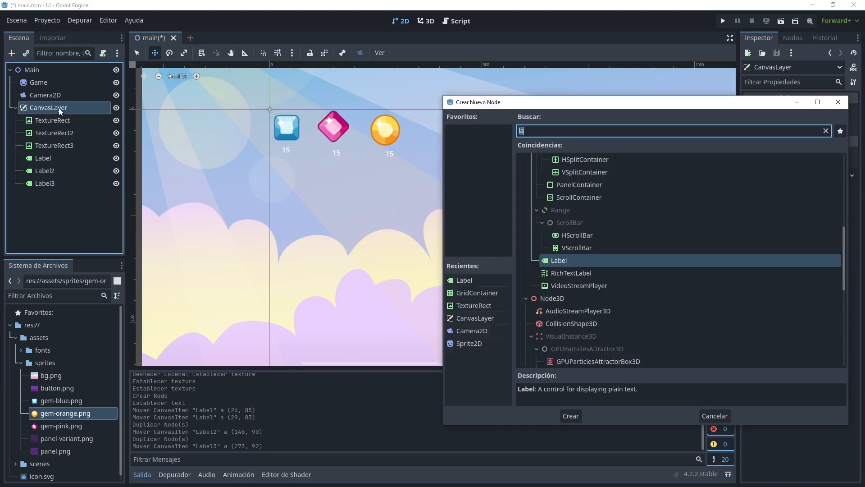
pyautogui.write('container')
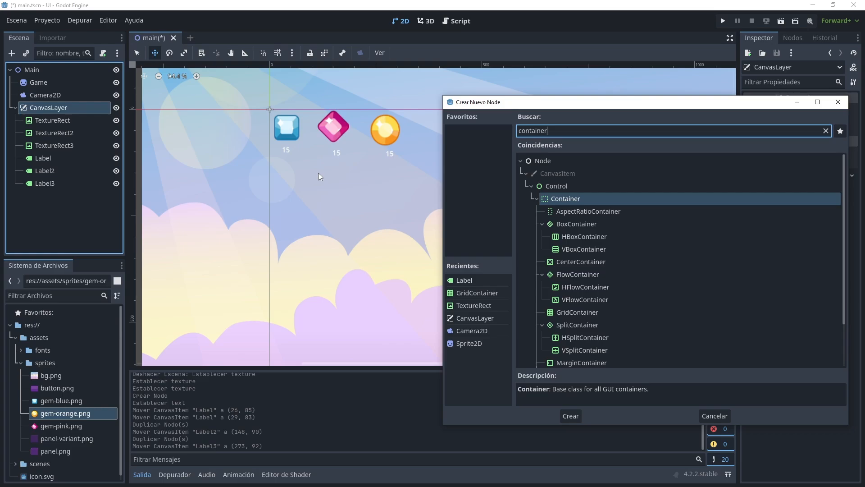
pyautogui.doubleClick(591, 313)
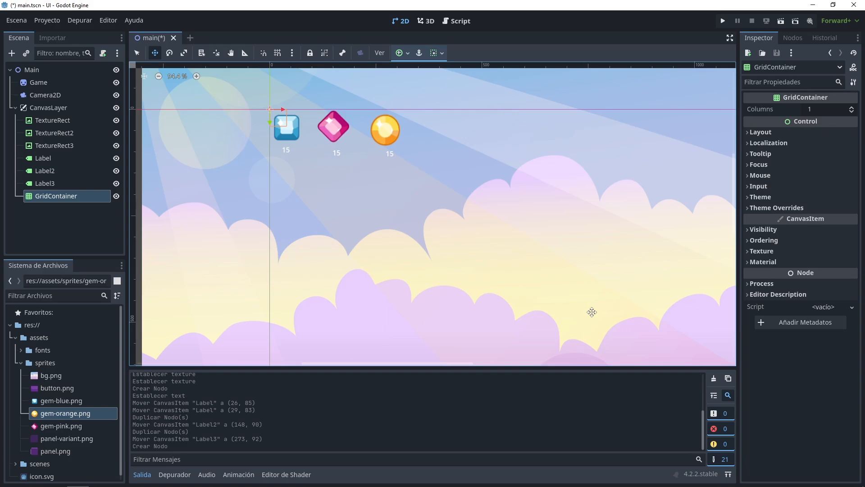
# Step: Reparent the three TextureRects and three Labels into the GridContainer
pyautogui.click(61, 120)
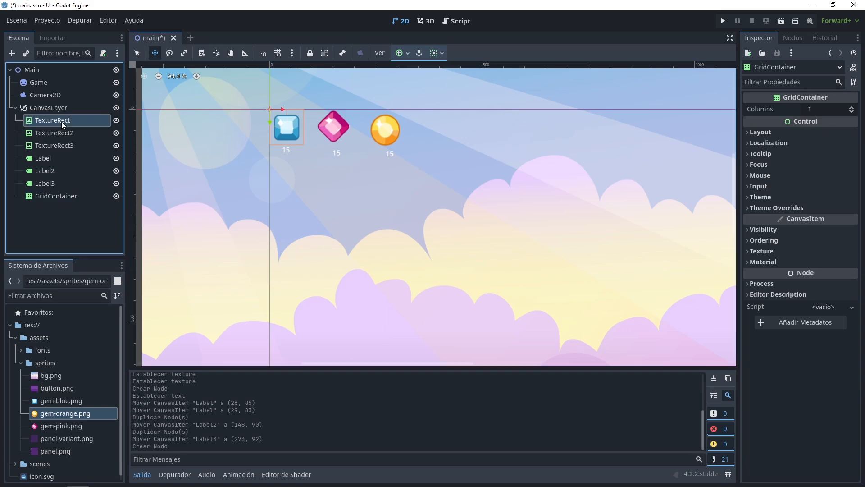
pyautogui.keyDown('shift'); pyautogui.click(53, 182); pyautogui.keyUp('shift')
pyautogui.moveTo(53, 182); pyautogui.dragTo(59, 195)
pyautogui.click(65, 219)
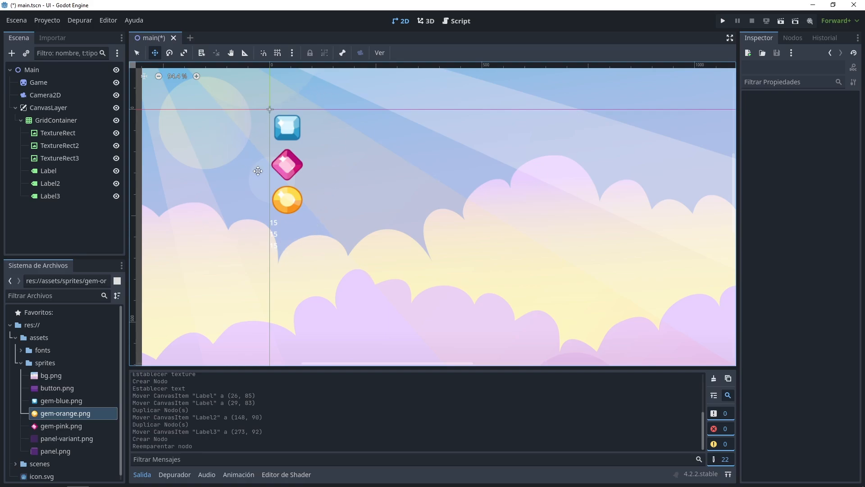
# Step: Set the GridContainer's column count to 3
pyautogui.click(61, 120)
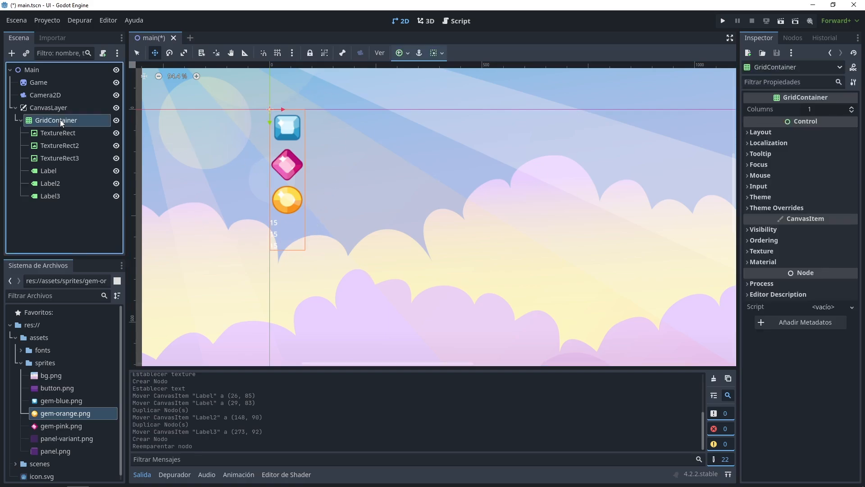
pyautogui.click(813, 109)
pyautogui.write('3')
pyautogui.press('Return')
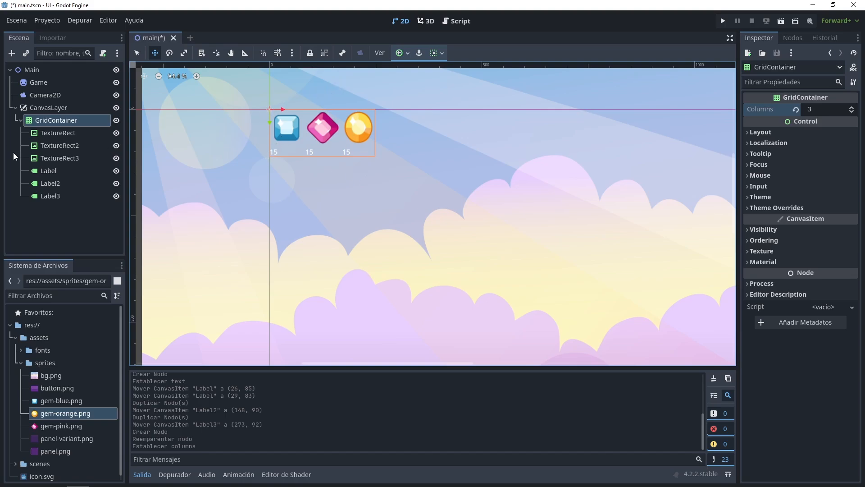
# Step: Set the horizontal alignment of all three count labels to Center
pyautogui.click(42, 171)
pyautogui.click(45, 184)
pyautogui.click(47, 196)
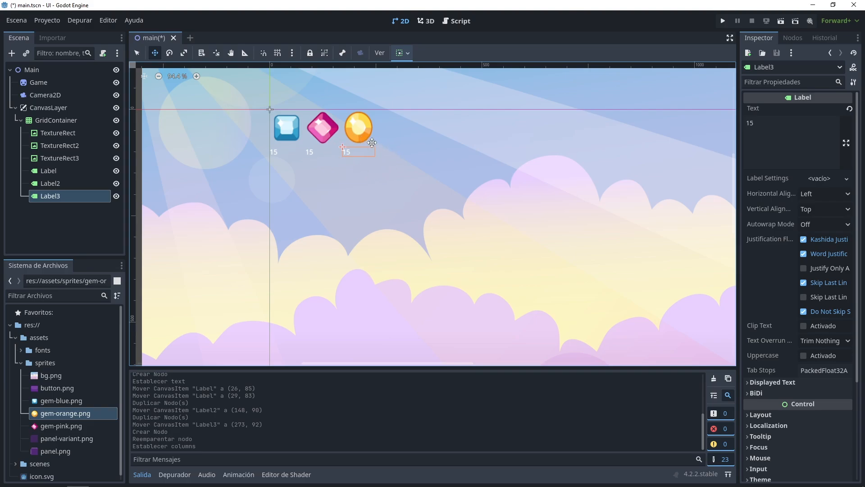
pyautogui.click(49, 171)
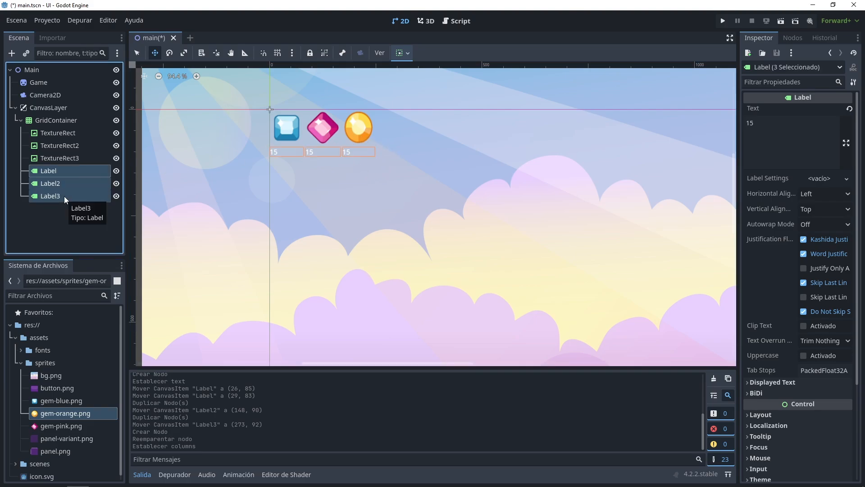
pyautogui.keyDown('shift'); pyautogui.click(64, 197); pyautogui.keyUp('shift')
pyautogui.click(817, 196)
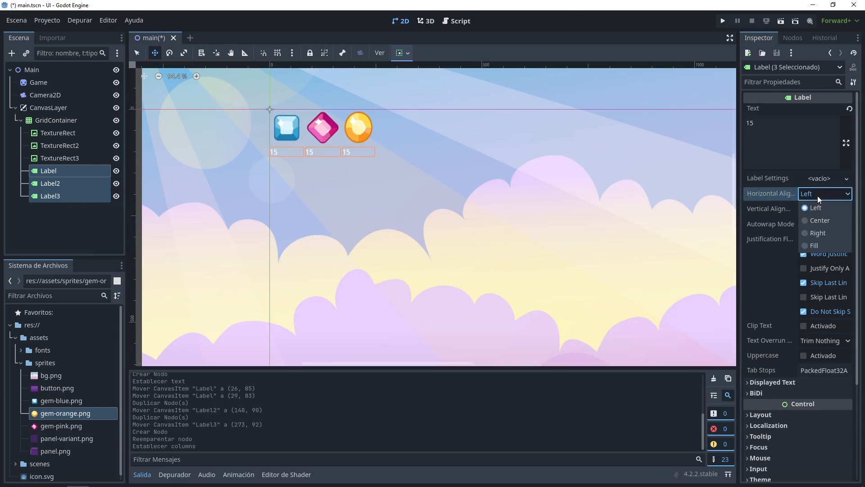
pyautogui.click(817, 219)
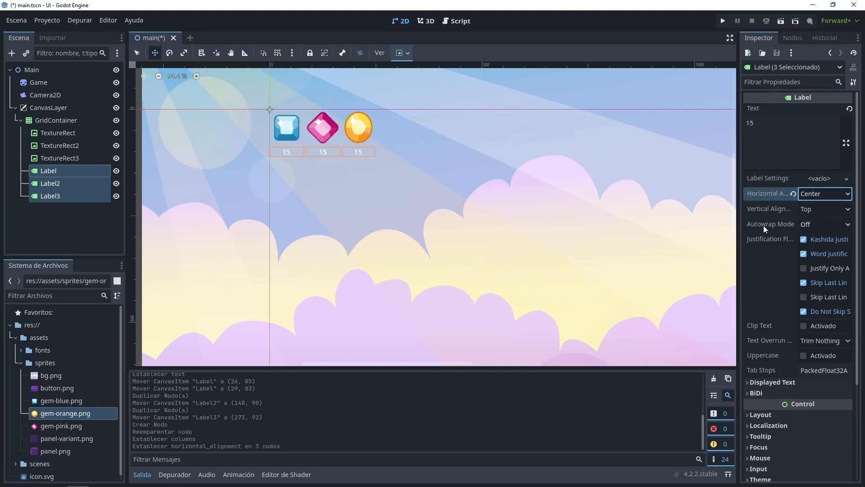
# Step: Rename the three TextureRect nodes, in order, to BlueGem, PinkGem and OrangeGem
pyautogui.doubleClick(64, 133)
pyautogui.write('BlueGem')
pyautogui.press('Return')
pyautogui.press('Down')
pyautogui.press('F2')
pyautogui.write('PinkGem')
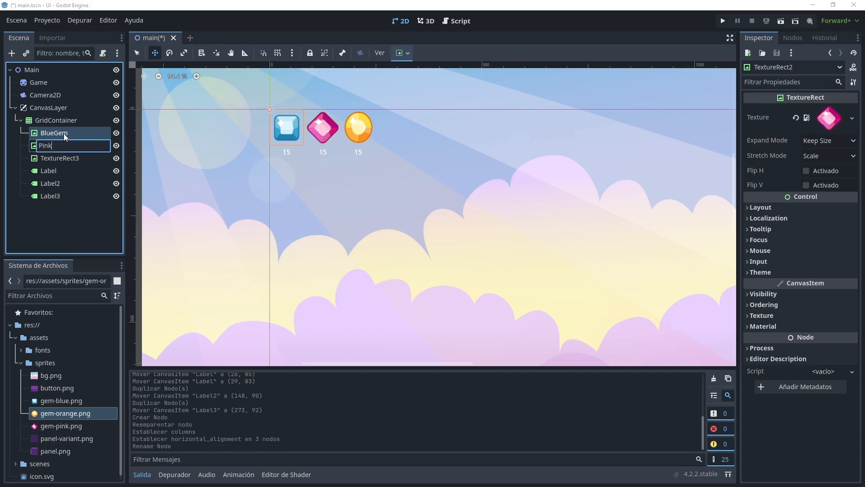
pyautogui.press('Return')
pyautogui.press('Down')
pyautogui.press('F2')
pyautogui.write('OrangeGem')
pyautogui.press('Return')
# Step: Rename the three Label nodes, in order, to BlueGemLabel, PinkGemLabel and OrangeGemLabel
pyautogui.press('Down')
pyautogui.press('F2')
pyautogui.write('BlueGemLabel')
pyautogui.press('Return')
pyautogui.press('Down')
pyautogui.press('F2')
pyautogui.write('PinkGemLabel')
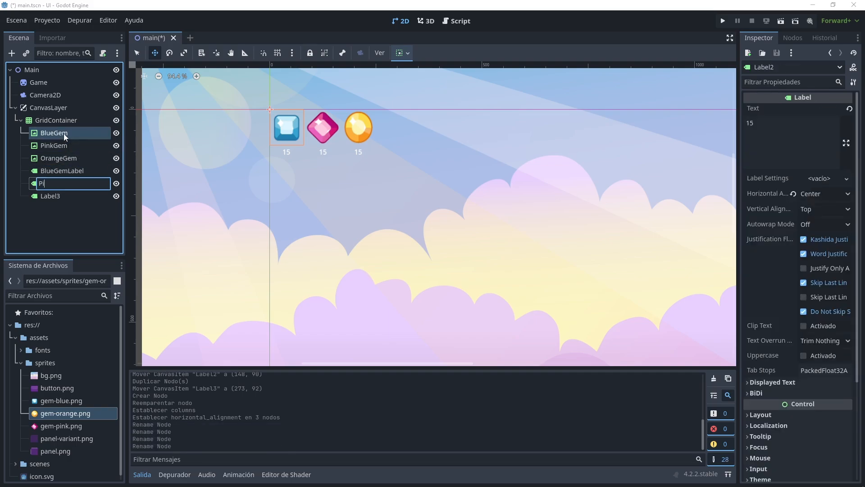
pyautogui.press('Return')
pyautogui.press('Down')
pyautogui.press('F2')
pyautogui.write('OrangeGemLabel')
pyautogui.press('Return')
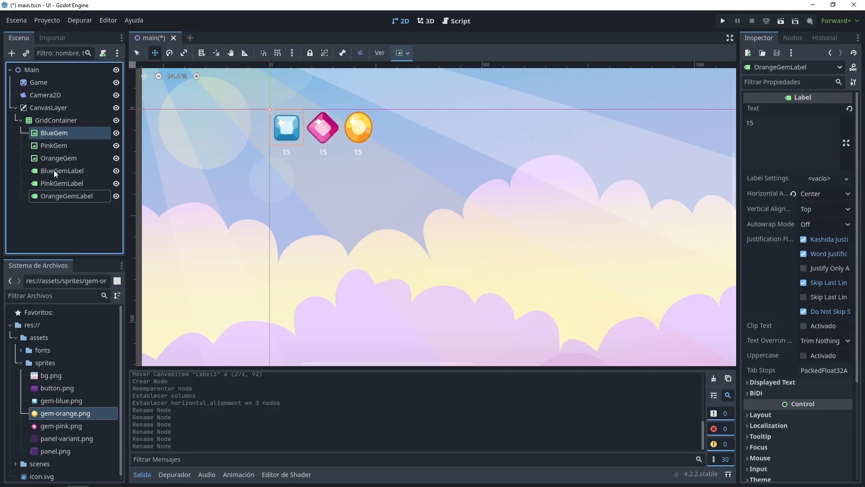
pyautogui.click(57, 223)
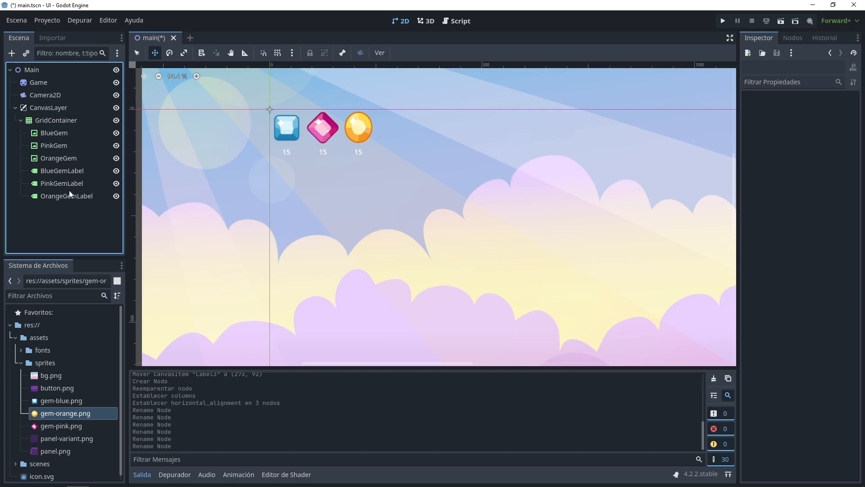
# Step: Try to move BlueGem freely inside the grid, and examine its Layout and Transform properties alongside its parent GridContainer
pyautogui.click(66, 134)
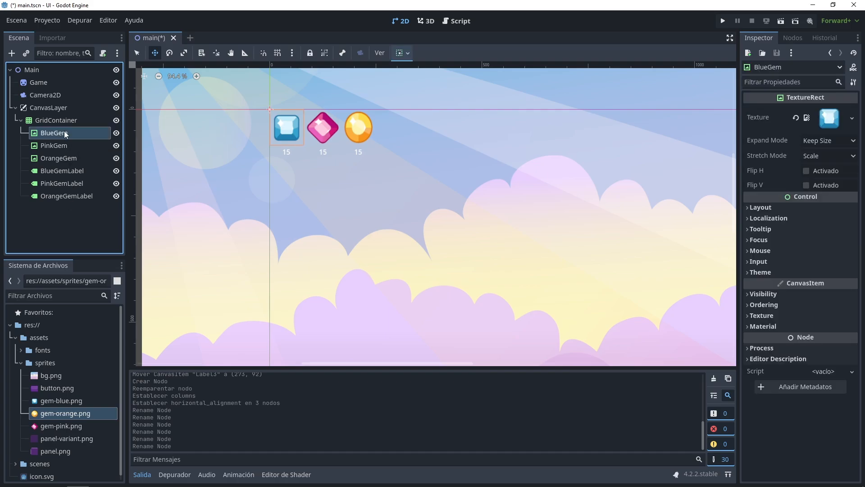
pyautogui.moveTo(287, 126); pyautogui.dragTo(384, 197)
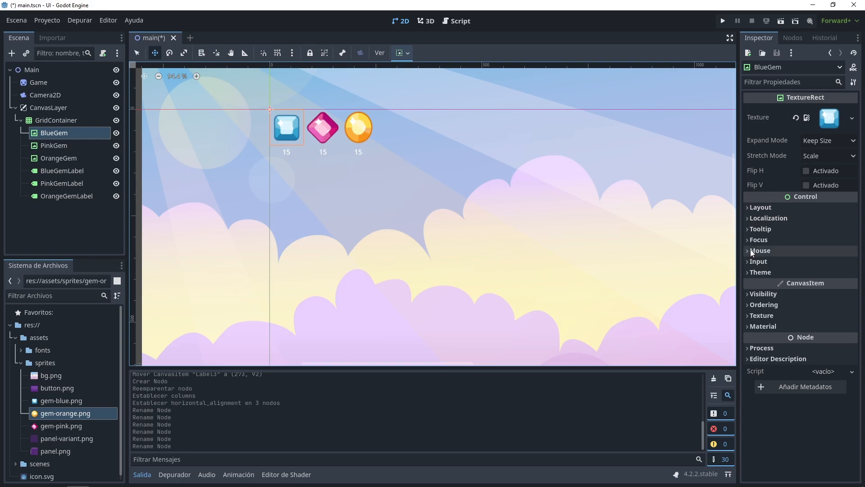
pyautogui.click(746, 209)
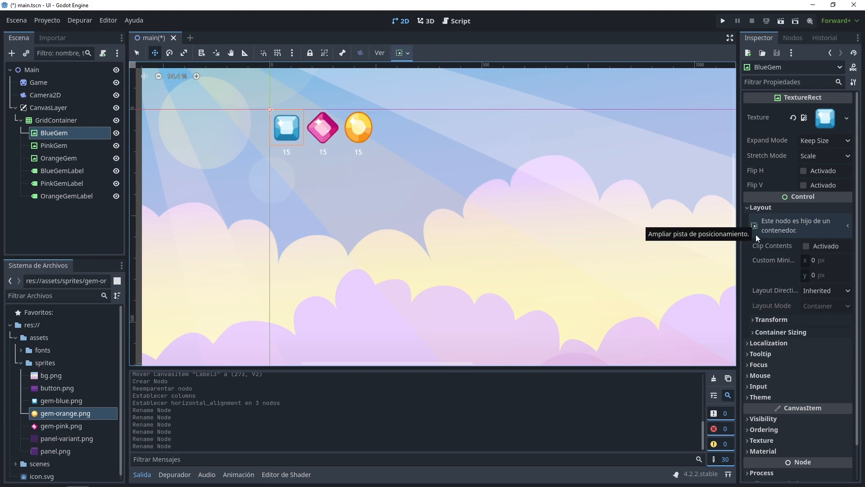
pyautogui.click(755, 320)
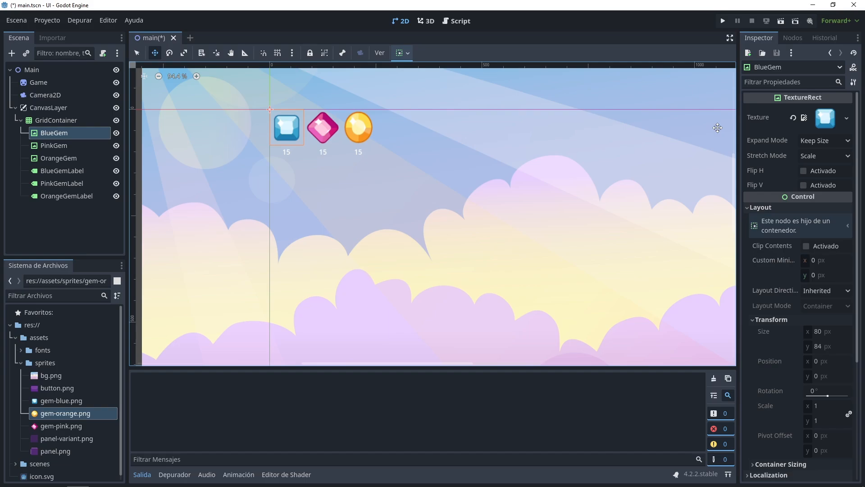
pyautogui.click(59, 121)
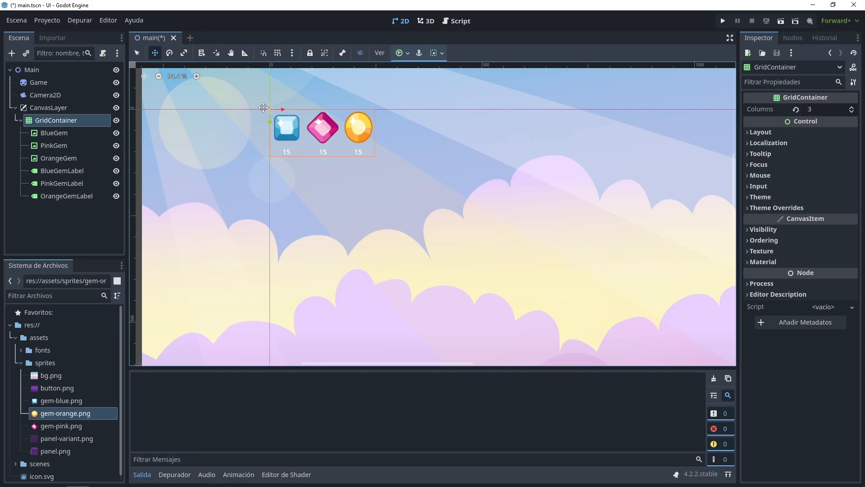
pyautogui.click(55, 134)
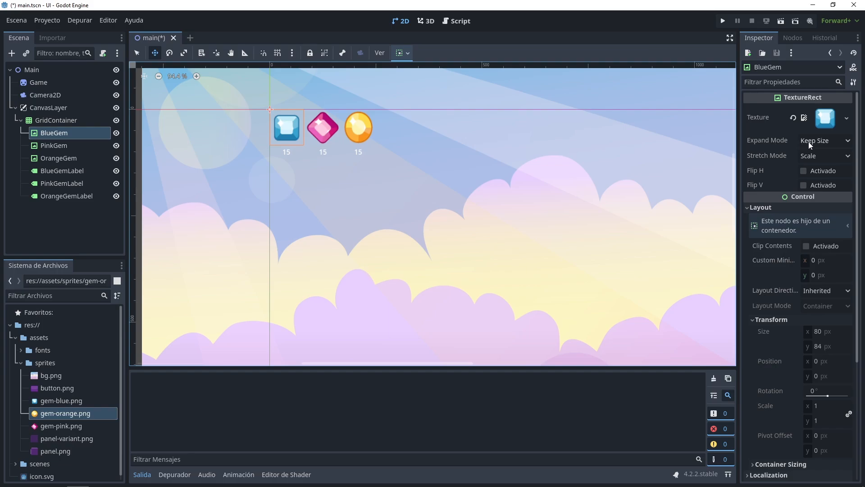
pyautogui.moveTo(772, 139)
pyautogui.click(69, 120)
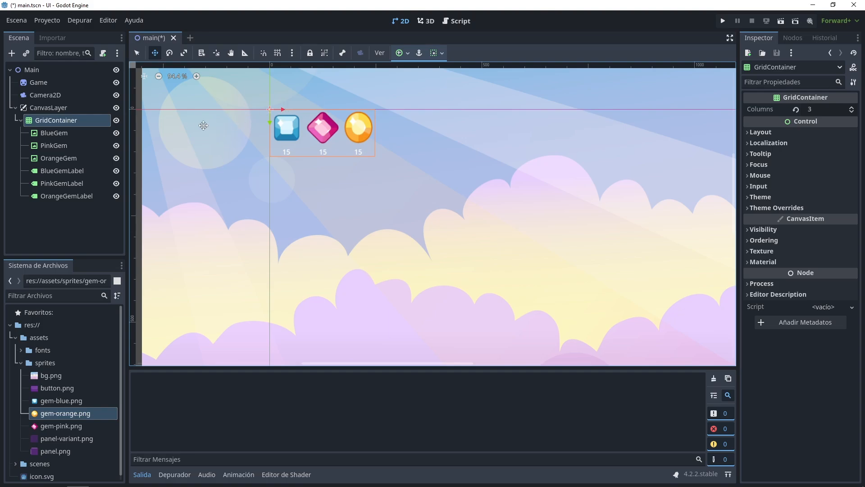
# Step: Set BlueGem's Expand Mode to Ignore Size and check the GridContainer's extent
pyautogui.click(58, 133)
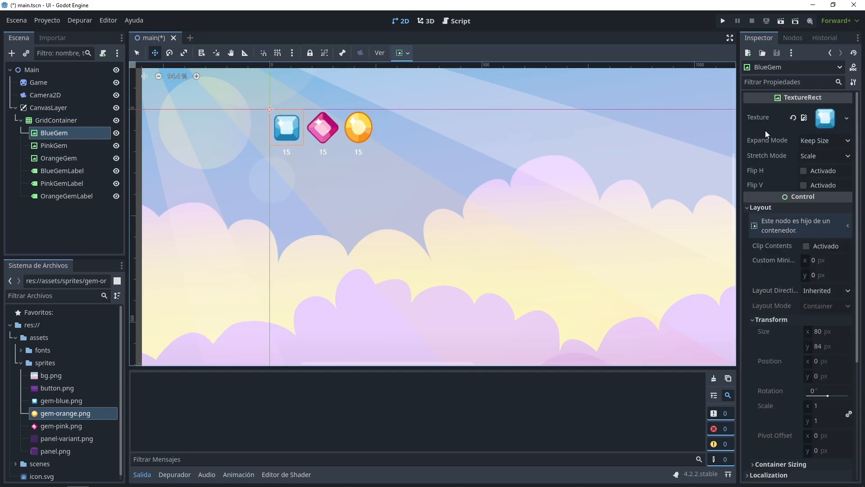
pyautogui.click(826, 141)
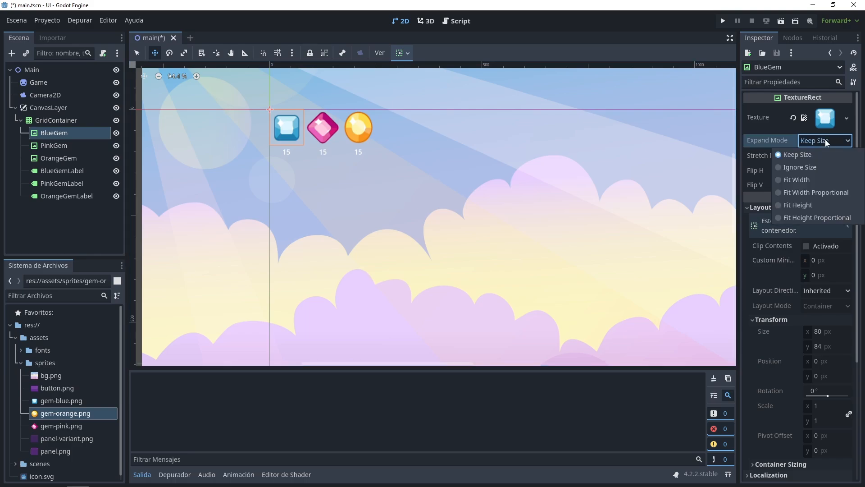
pyautogui.click(791, 167)
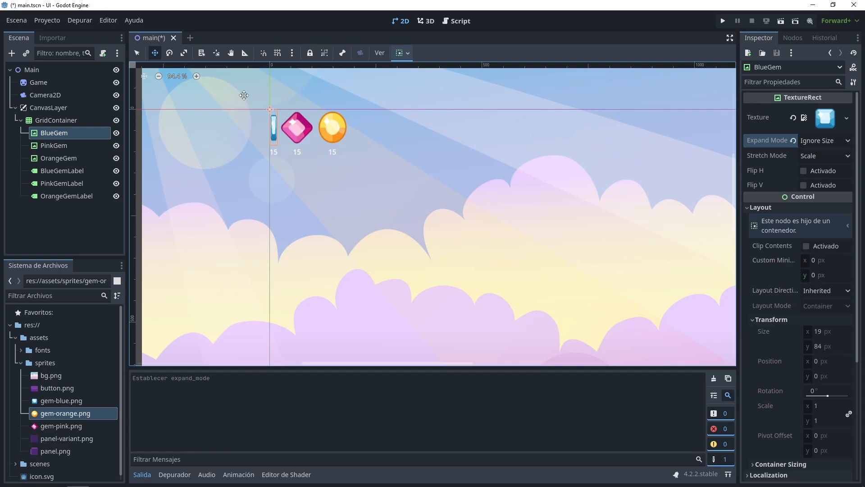
pyautogui.moveTo(766, 140)
pyautogui.click(61, 122)
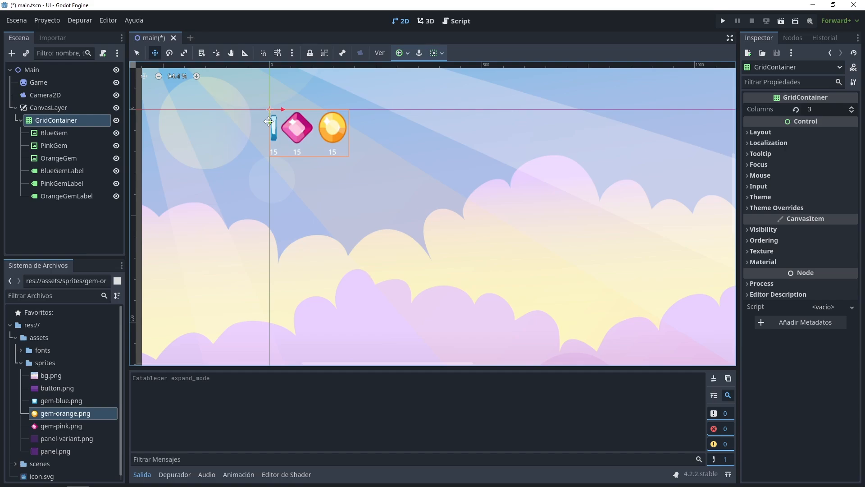
# Step: Set the Expand Mode of PinkGem and OrangeGem to Ignore Size
pyautogui.click(54, 145)
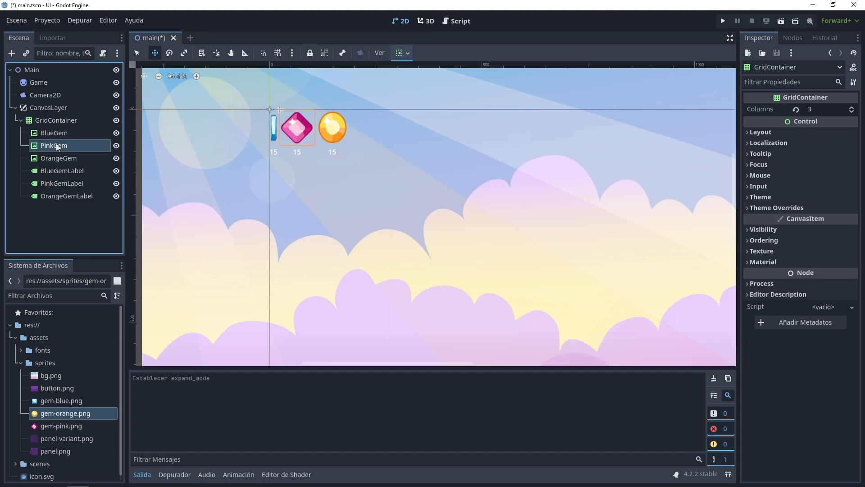
pyautogui.keyDown('shift'); pyautogui.click(64, 158); pyautogui.keyUp('shift')
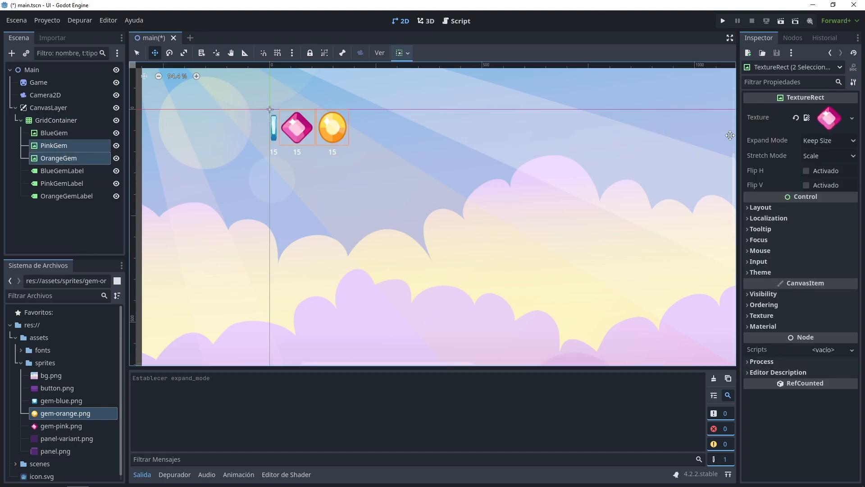
pyautogui.click(822, 141)
pyautogui.click(802, 168)
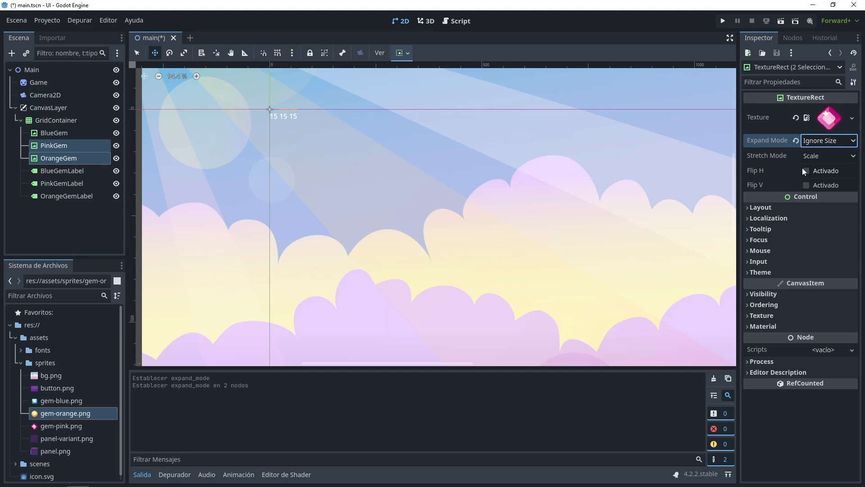
pyautogui.click(57, 120)
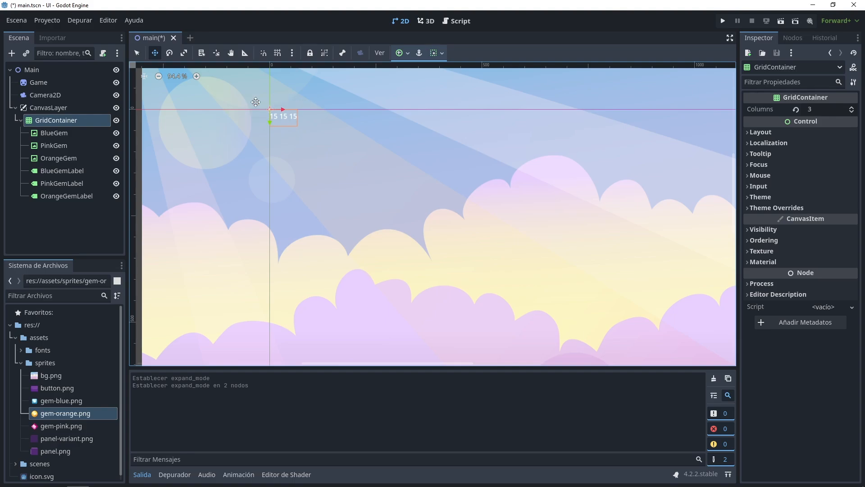
# Step: Set the Expand Mode of BlueGem, PinkGem and OrangeGem to Fit Height
pyautogui.click(67, 132)
pyautogui.keyDown('shift'); pyautogui.click(63, 145); pyautogui.keyUp('shift')
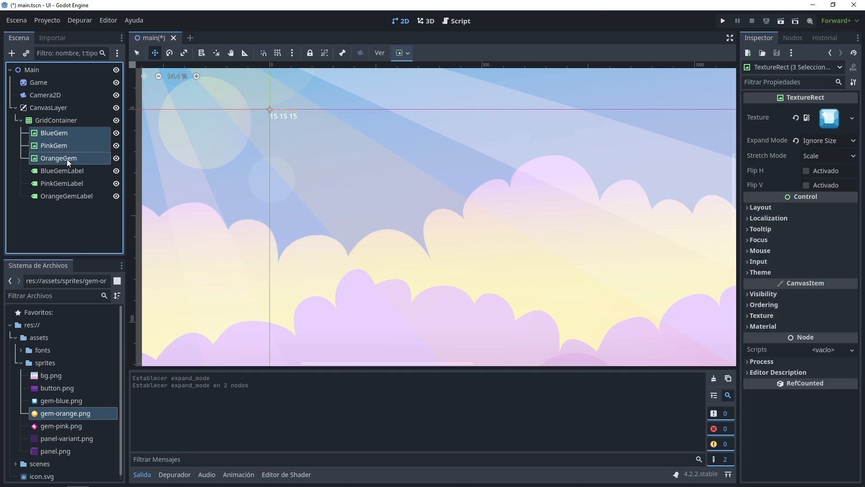
pyautogui.keyDown('shift'); pyautogui.click(66, 158); pyautogui.keyUp('shift')
pyautogui.click(837, 141)
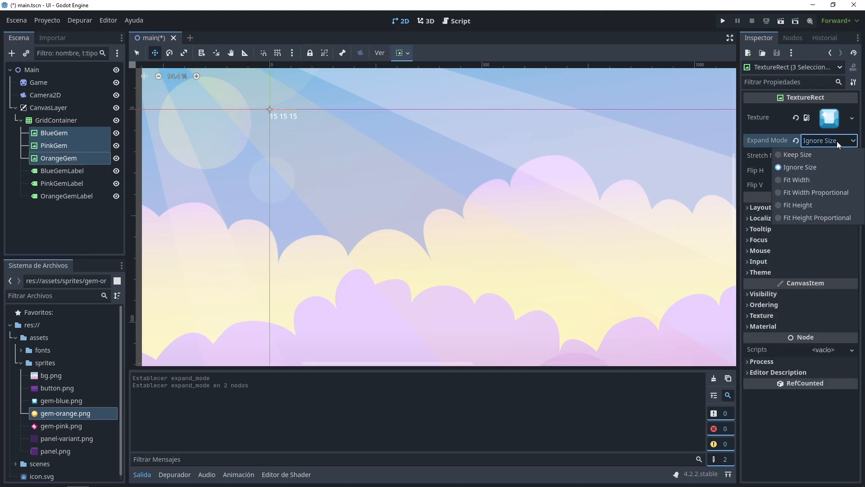
pyautogui.click(797, 204)
pyautogui.scroll(1, 284, 127)
pyautogui.scroll(14, 283, 127)
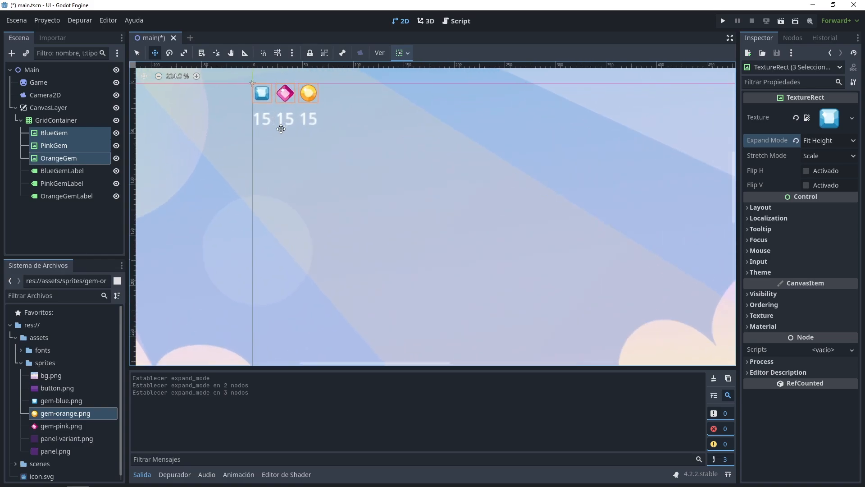
pyautogui.moveTo(293, 143); pyautogui.dragTo(324, 214, button='middle')
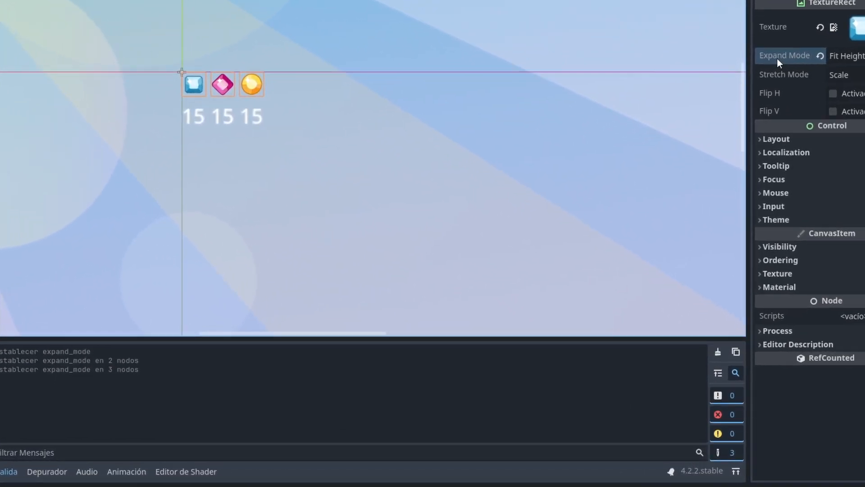
pyautogui.moveTo(765, 142)
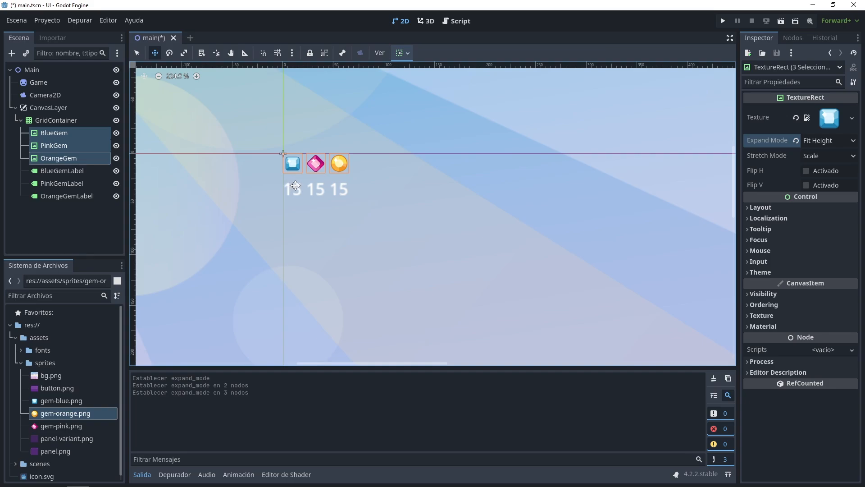
# Step: Override BlueGemLabel's theme font size with 25 px
pyautogui.click(59, 172)
pyautogui.scroll(-3, 778, 347)
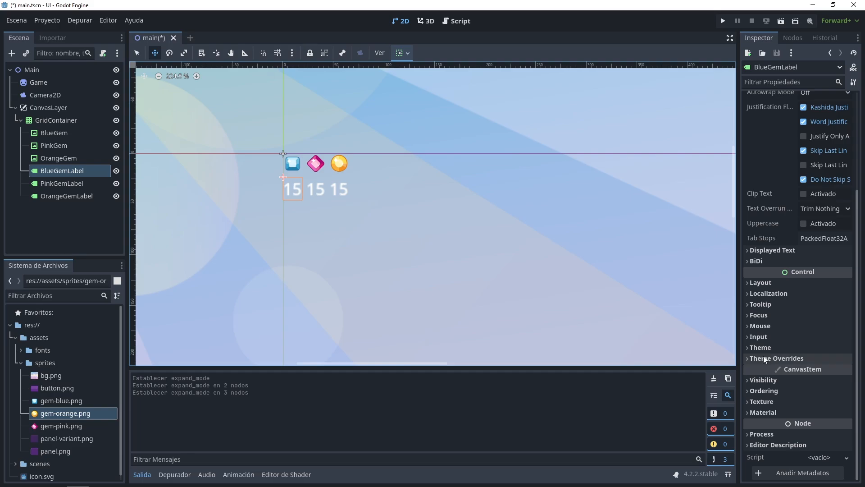
pyautogui.click(748, 358)
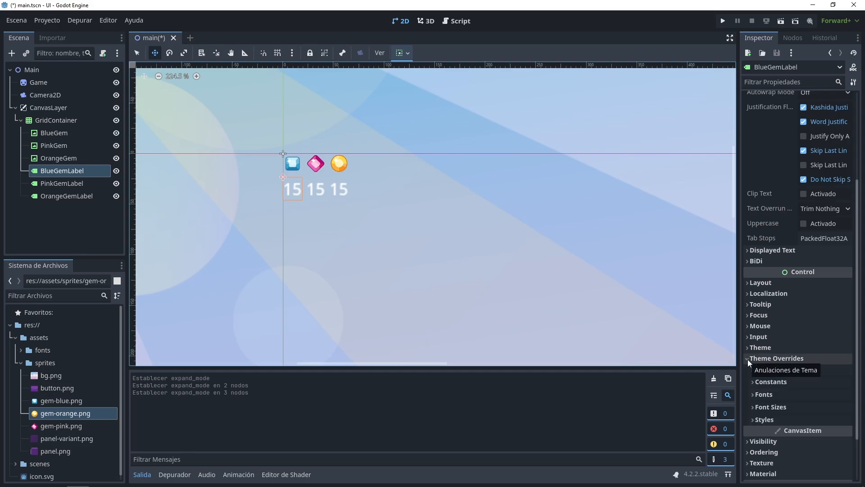
pyautogui.click(752, 408)
pyautogui.click(821, 421)
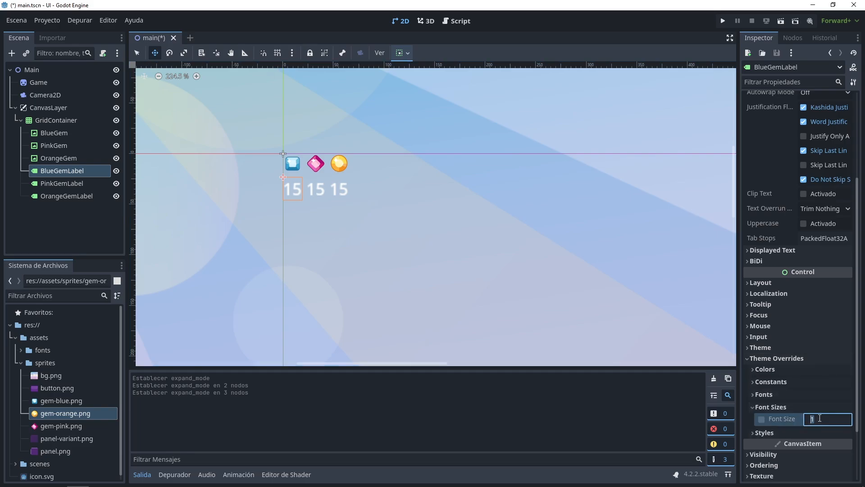
pyautogui.write('25')
pyautogui.press('Return')
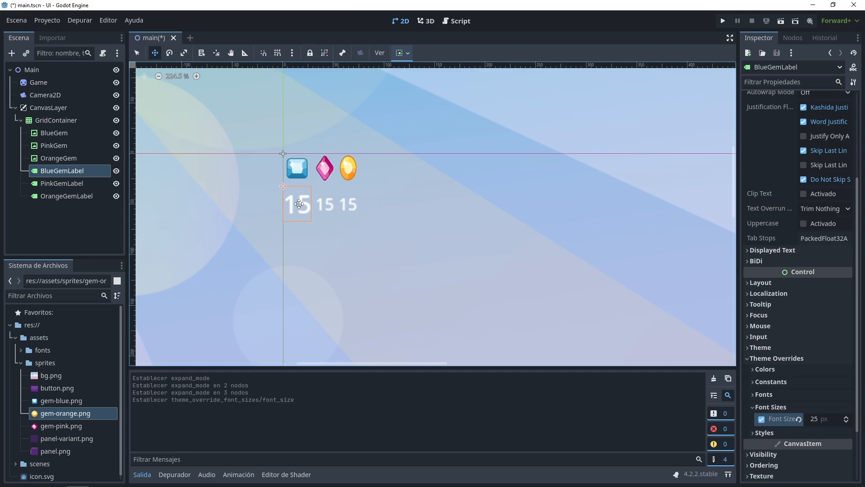
# Step: Set the Stretch Mode of BlueGem, PinkGem and OrangeGem to Keep Aspect Centered
pyautogui.click(65, 134)
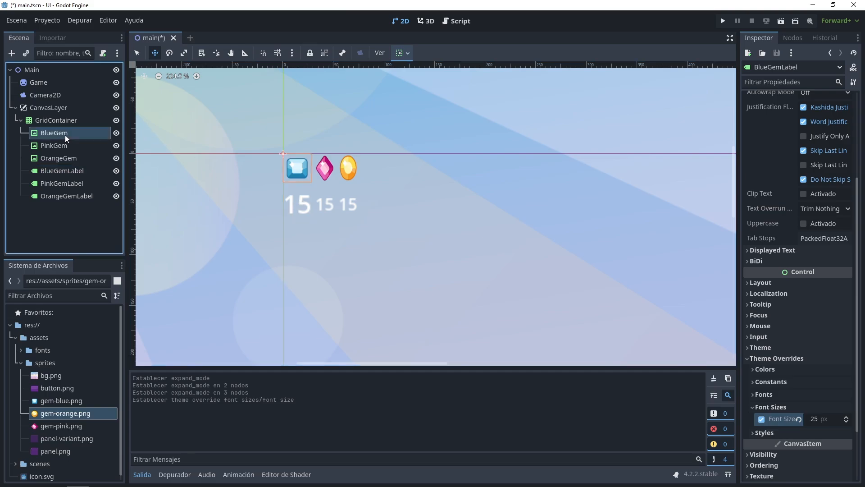
pyautogui.keyDown('shift'); pyautogui.click(63, 158); pyautogui.keyUp('shift')
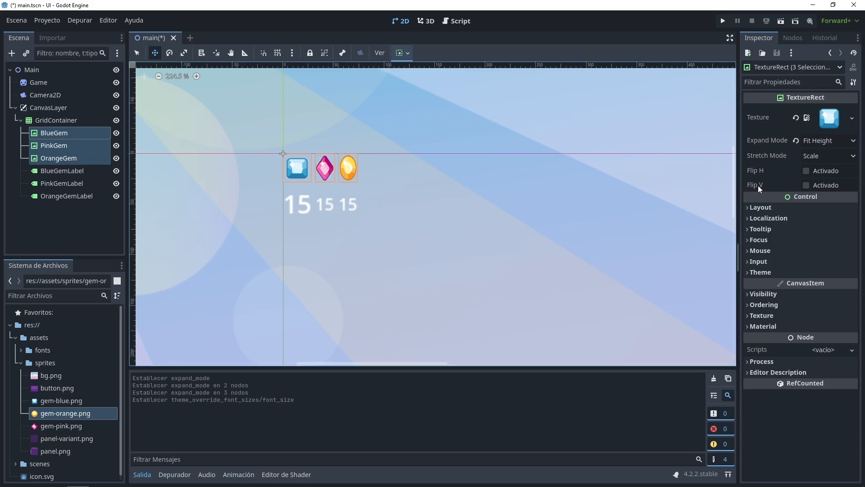
pyautogui.click(833, 156)
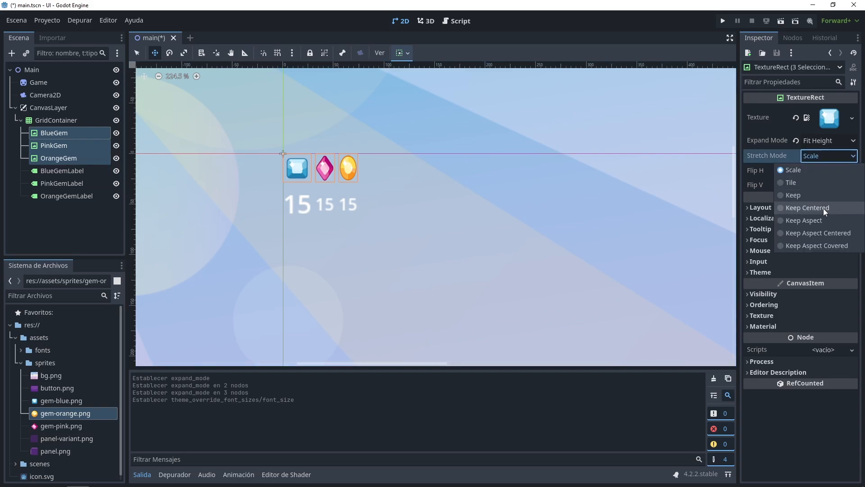
pyautogui.click(810, 234)
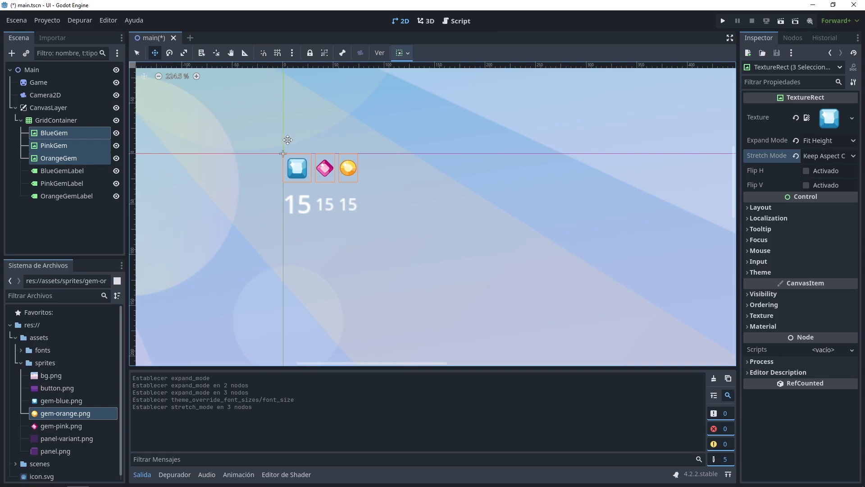
# Step: Add a PanelContainer under CanvasLayer and make GridContainer its child
pyautogui.click(56, 108)
pyautogui.hotkey('ctrl', 'a')
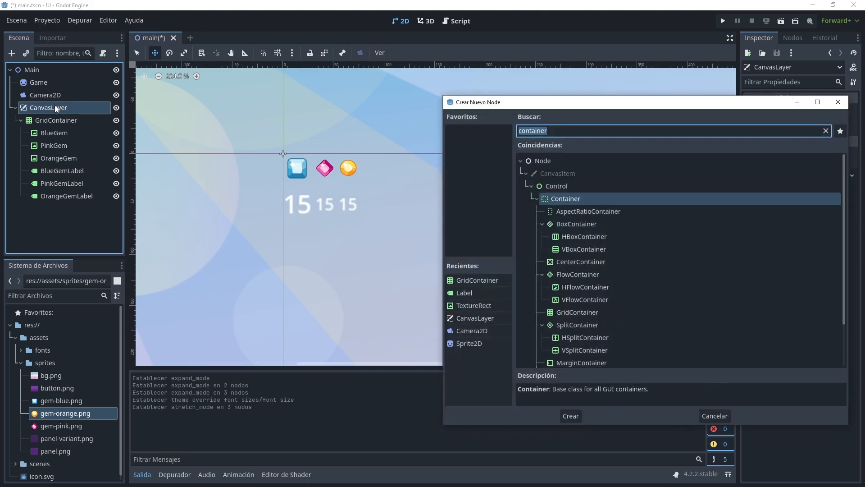
pyautogui.write('panel')
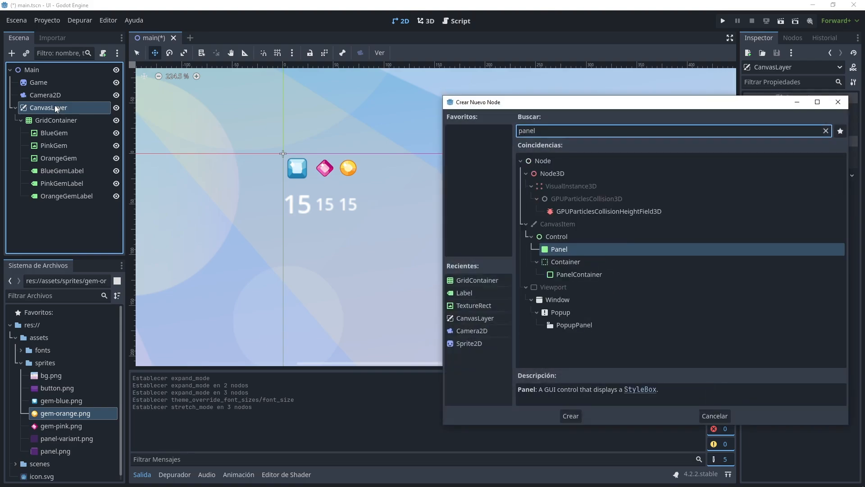
pyautogui.click(576, 275)
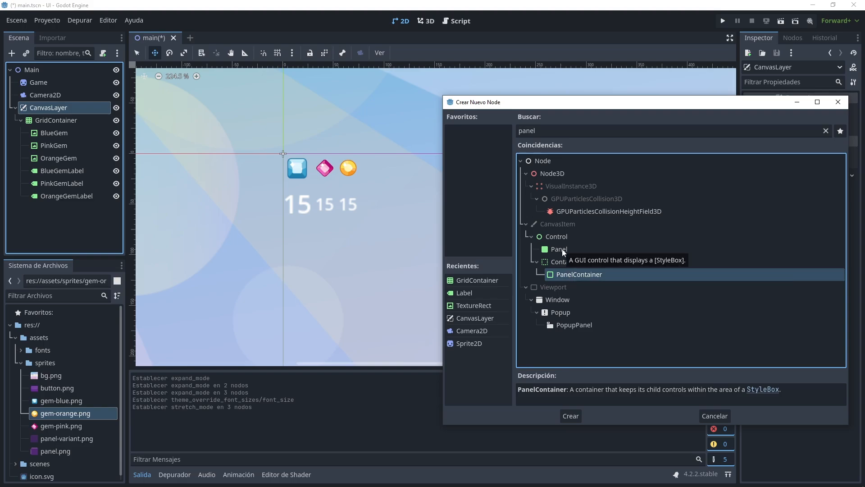
pyautogui.doubleClick(563, 274)
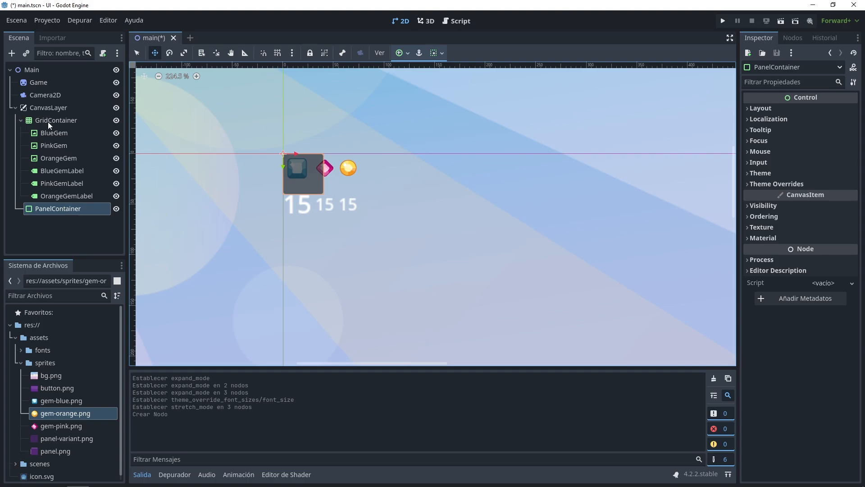
pyautogui.moveTo(55, 120); pyautogui.dragTo(61, 209)
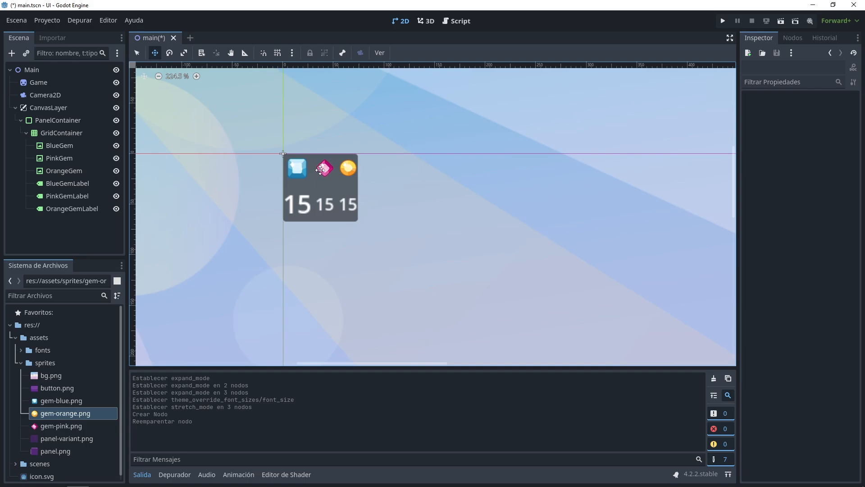
# Step: Override the GridContainer's horizontal separation theme constant with 40
pyautogui.click(62, 132)
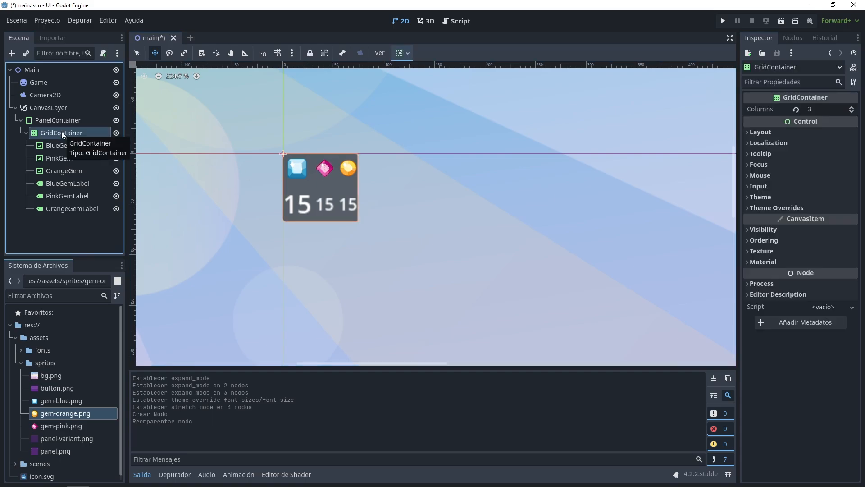
pyautogui.click(748, 207)
pyautogui.click(751, 219)
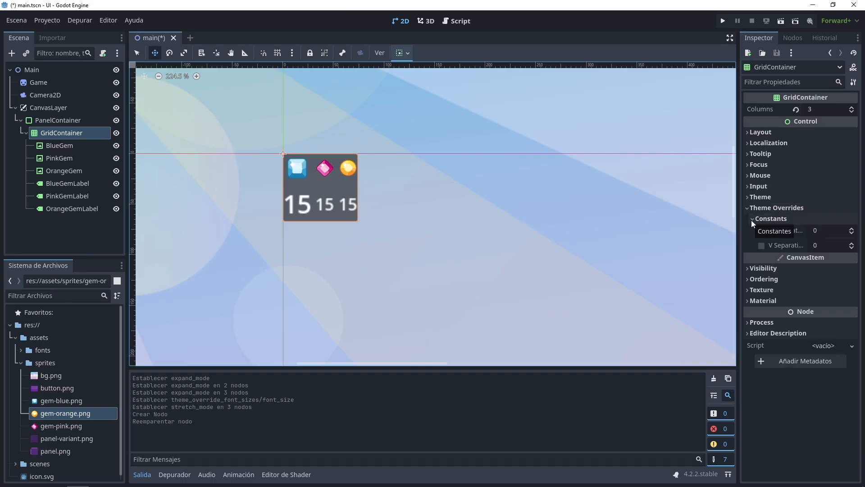
pyautogui.click(825, 234)
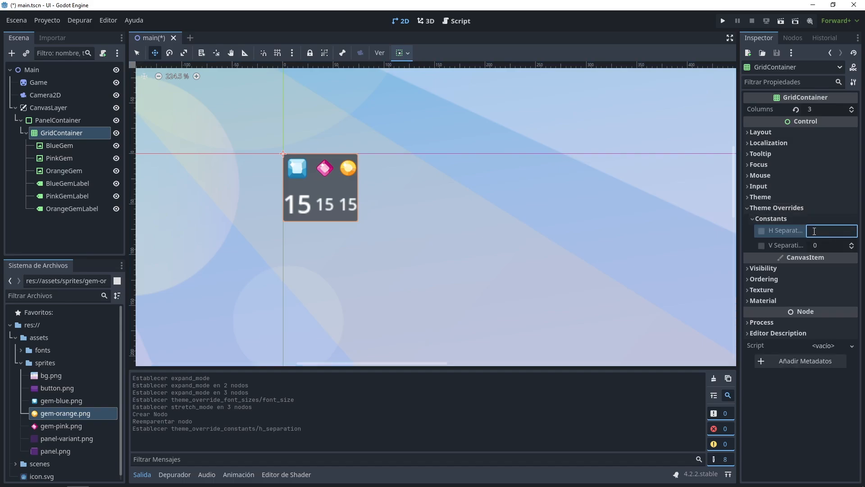
pyautogui.write('40')
pyautogui.press('Return')
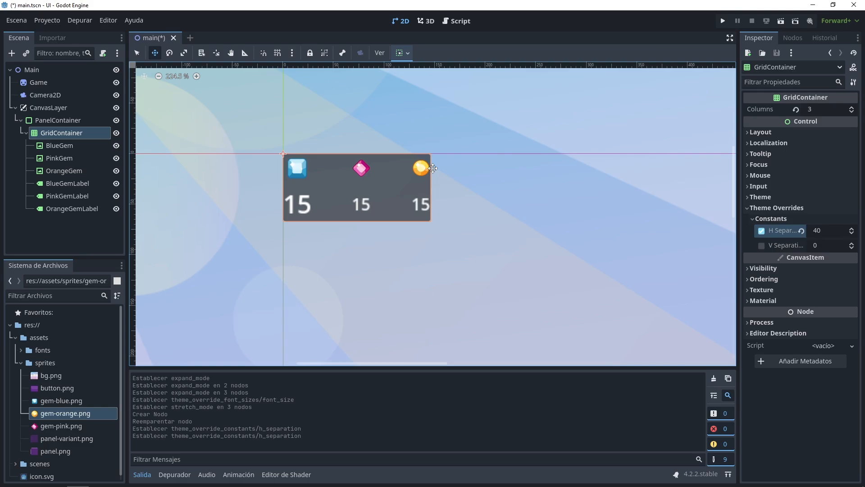
# Step: Add a MarginContainer under PanelContainer and make GridContainer its child
pyautogui.click(70, 121)
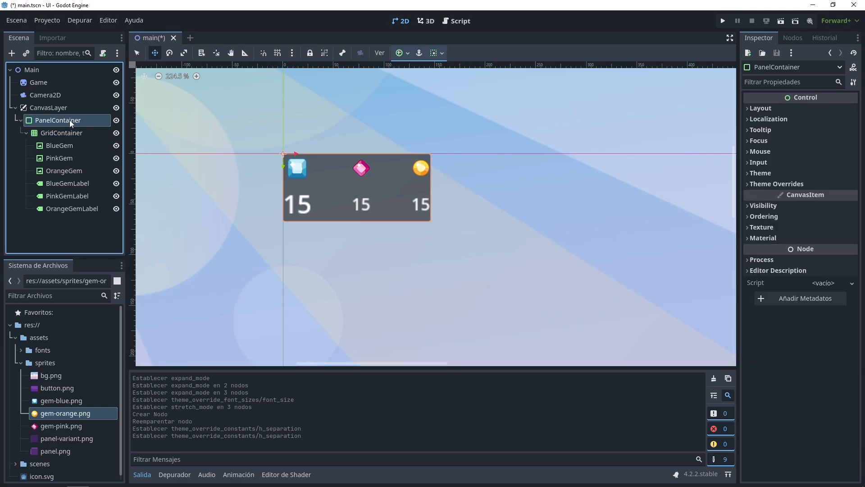
pyautogui.hotkey('ctrl', 'a')
pyautogui.press('BackSpace')
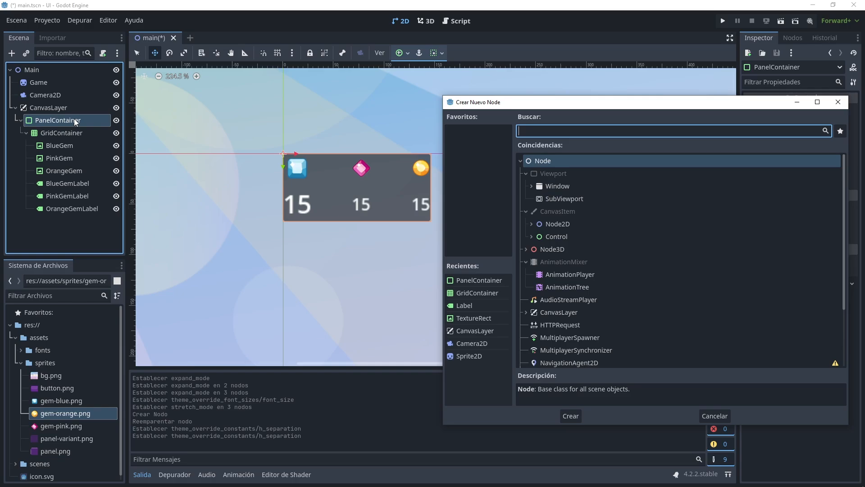
pyautogui.write('marginc')
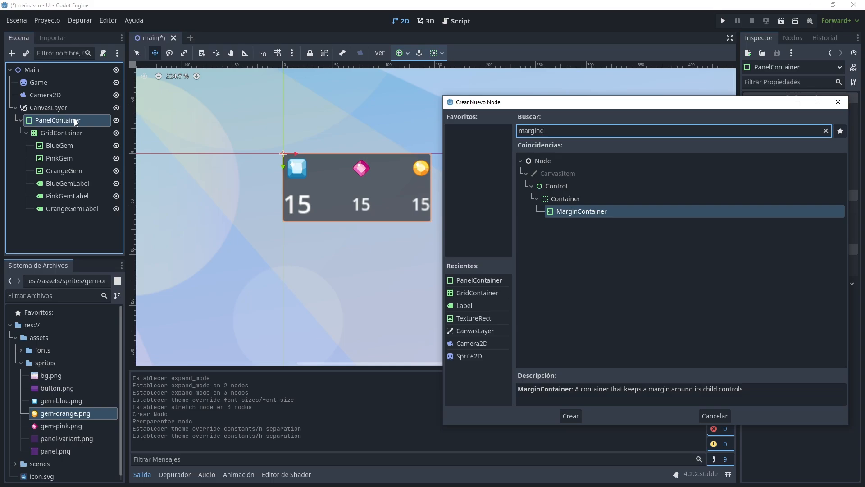
pyautogui.press('Return')
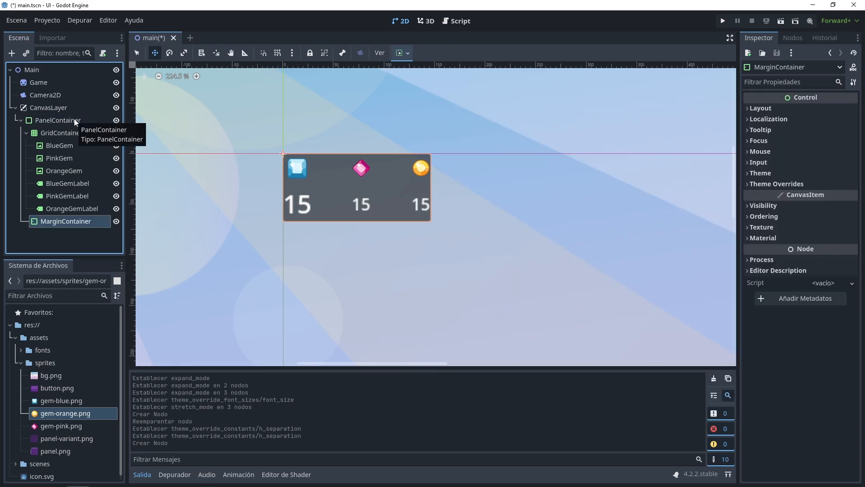
pyautogui.click(60, 134)
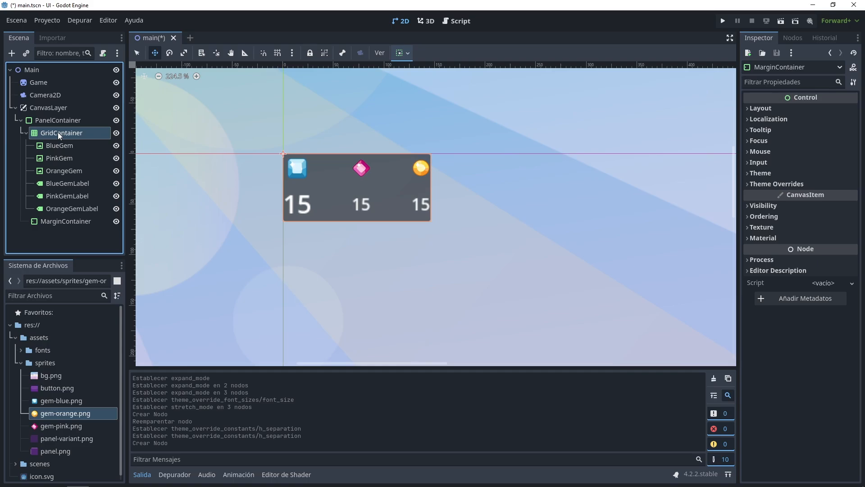
pyautogui.moveTo(60, 134); pyautogui.dragTo(68, 225)
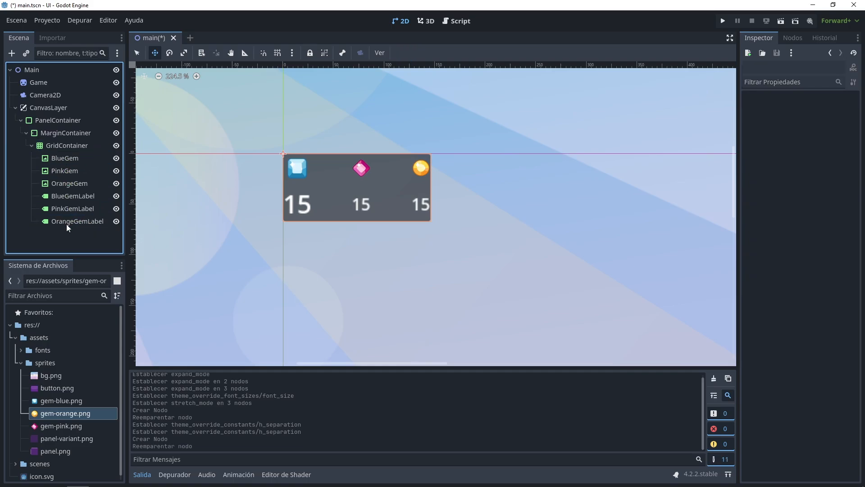
# Step: Override the MarginContainer's theme constants with a left margin of 10 and a top margin of 5
pyautogui.click(63, 134)
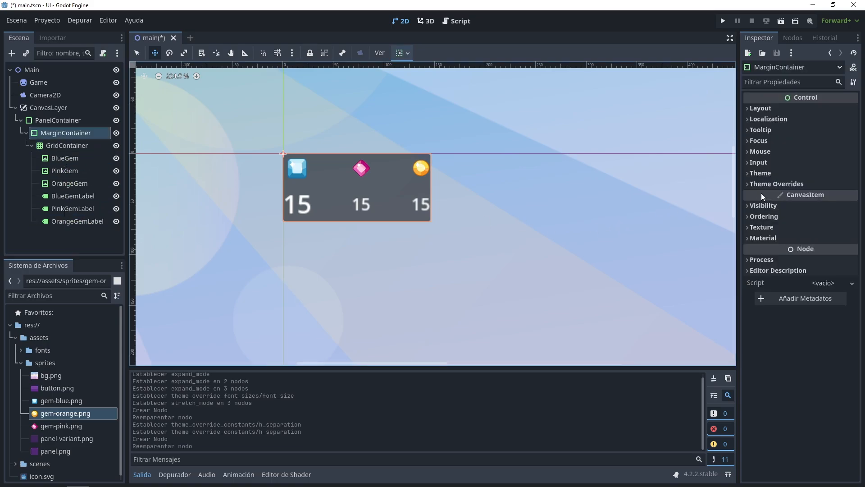
pyautogui.click(757, 184)
pyautogui.click(758, 194)
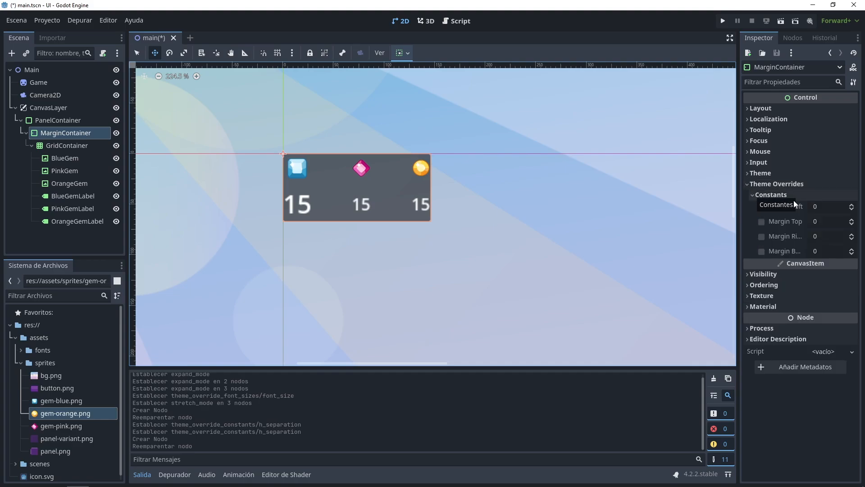
pyautogui.click(829, 207)
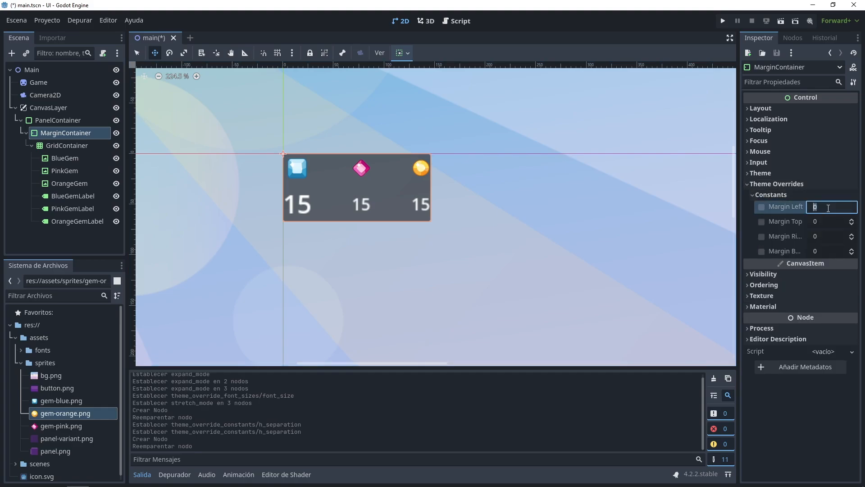
pyautogui.write('10')
pyautogui.press('Return')
pyautogui.click(823, 221)
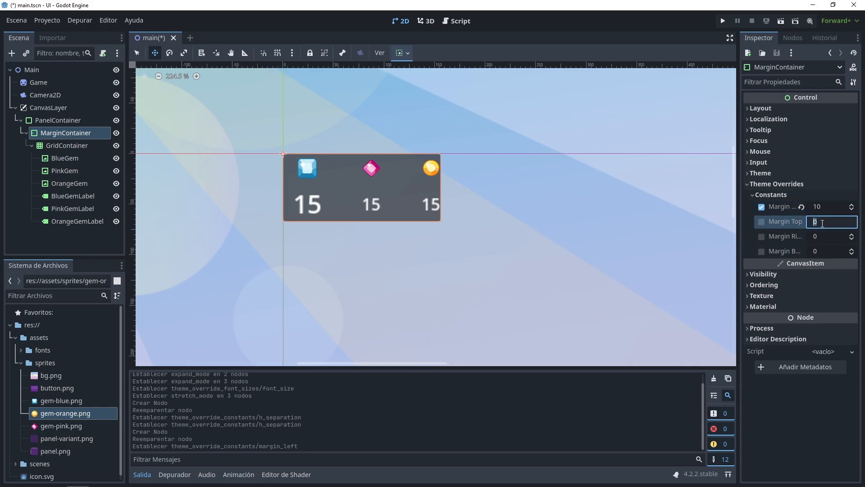
pyautogui.write('5')
pyautogui.press('Return')
# Step: Override the MarginContainer's right margin with 10 and its bottom margin with 5
pyautogui.click(824, 236)
pyautogui.write('10')
pyautogui.press('Return')
pyautogui.click(825, 251)
pyautogui.write('5')
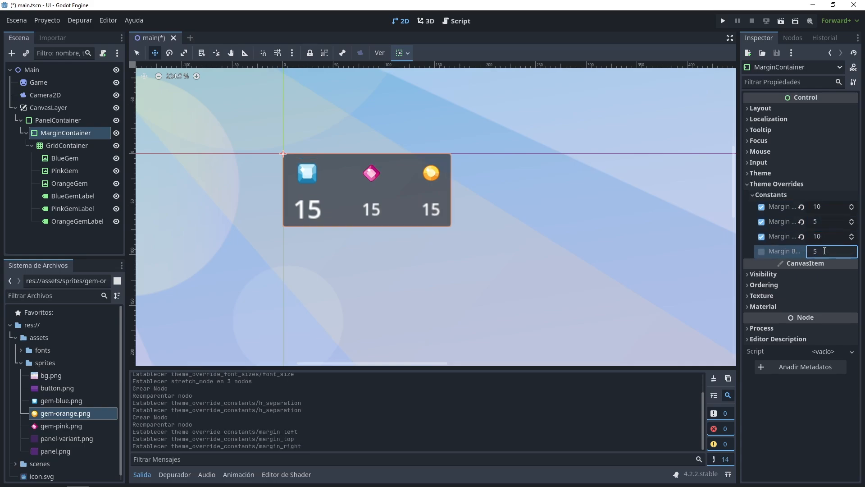
pyautogui.press('Return')
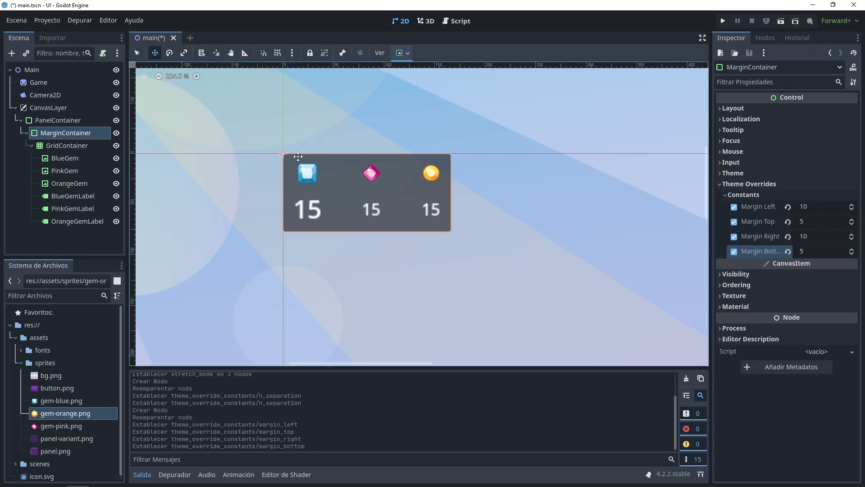
# Step: Compare the extents of PanelContainer, GridContainer and MarginContainer in the viewport
pyautogui.click(58, 121)
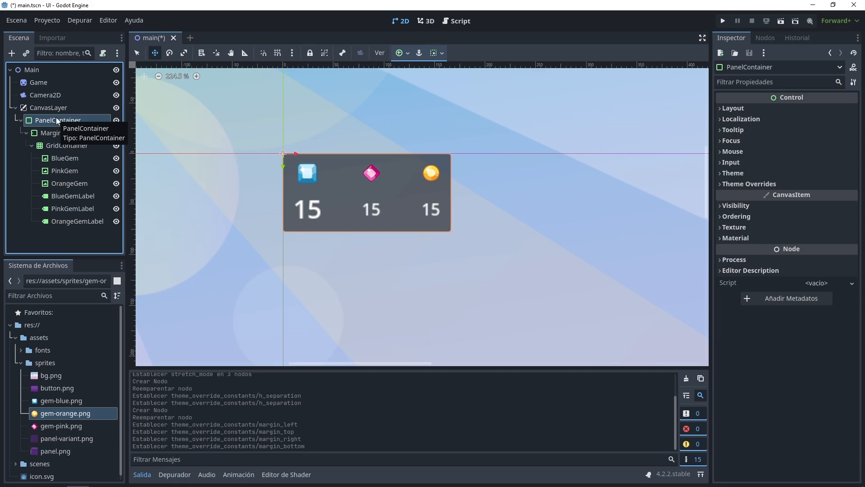
pyautogui.click(56, 147)
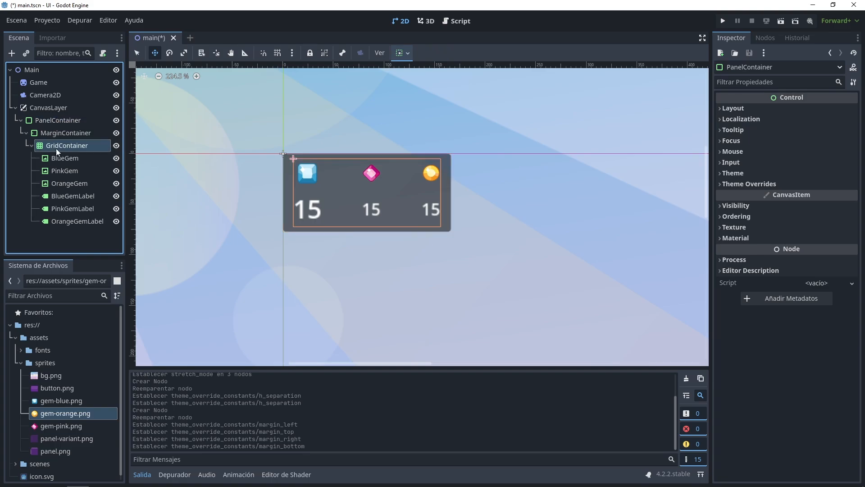
pyautogui.click(62, 133)
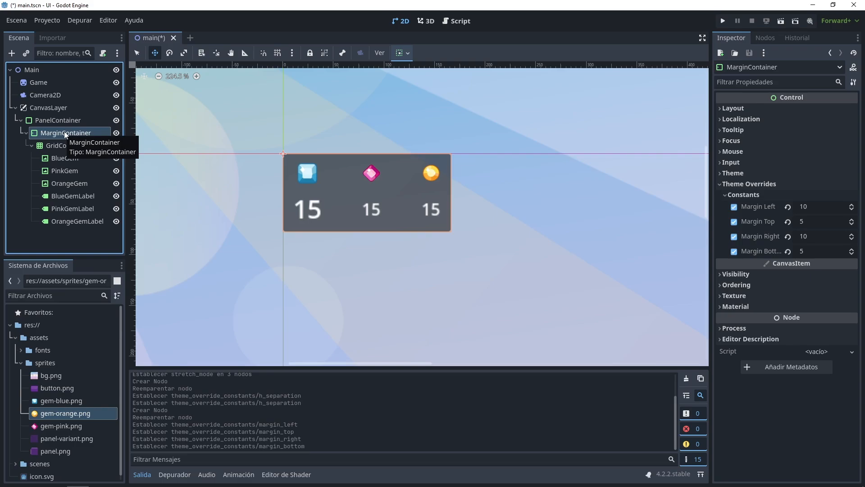
# Step: Move PanelContainer near the upper-right corner of the game frame, to about (1408, 22), and run the project
pyautogui.scroll(-5, 308, 260)
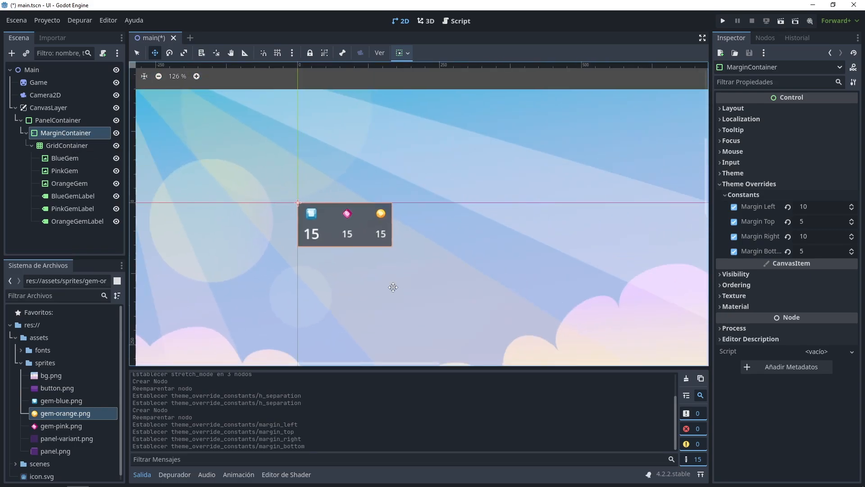
pyautogui.scroll(-7, 317, 242)
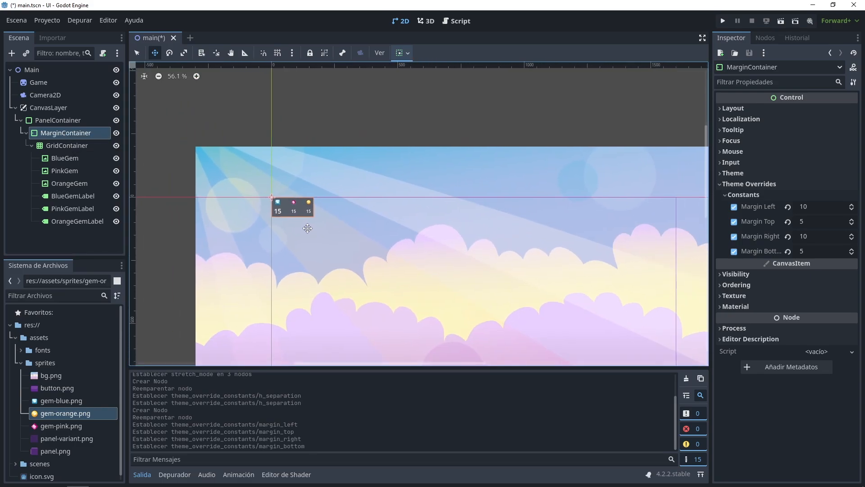
pyautogui.moveTo(308, 224); pyautogui.dragTo(288, 181, button='middle')
pyautogui.scroll(3, 323, 211)
pyautogui.moveTo(338, 203); pyautogui.dragTo(298, 191, button='middle')
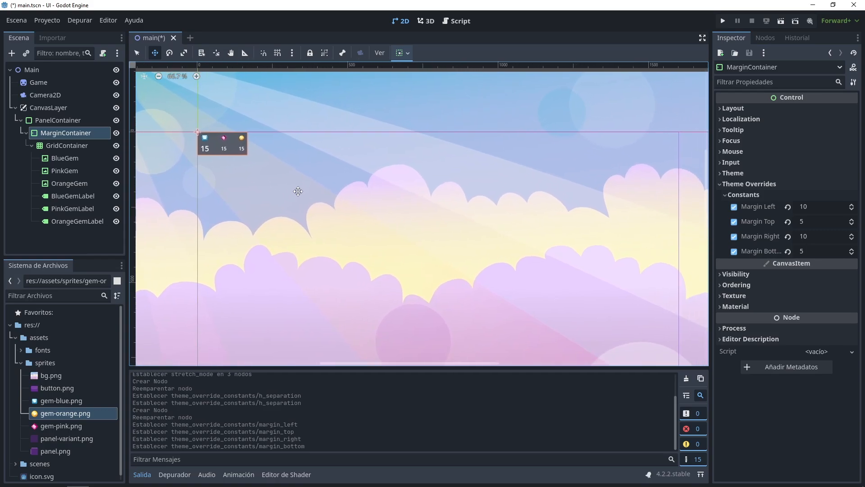
pyautogui.click(208, 251)
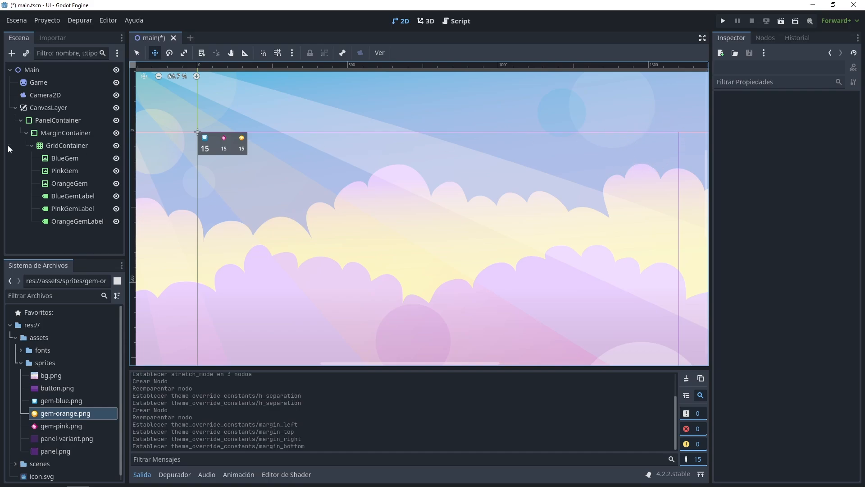
pyautogui.click(48, 121)
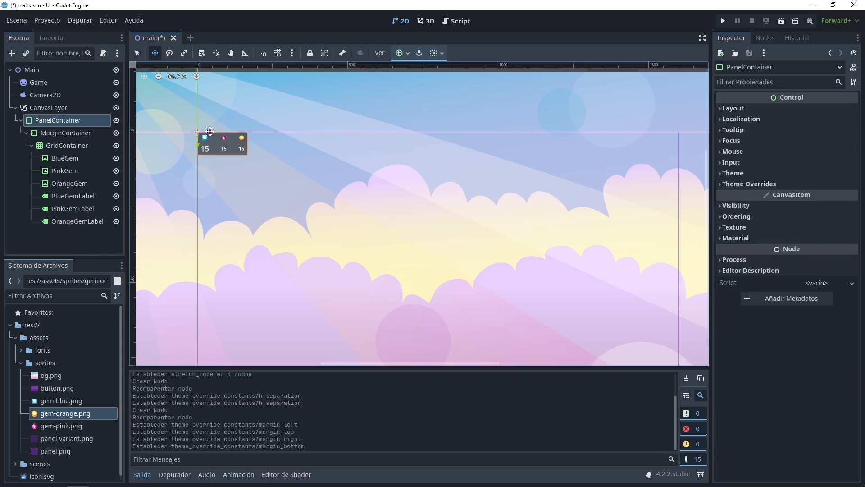
pyautogui.moveTo(209, 133); pyautogui.dragTo(625, 141)
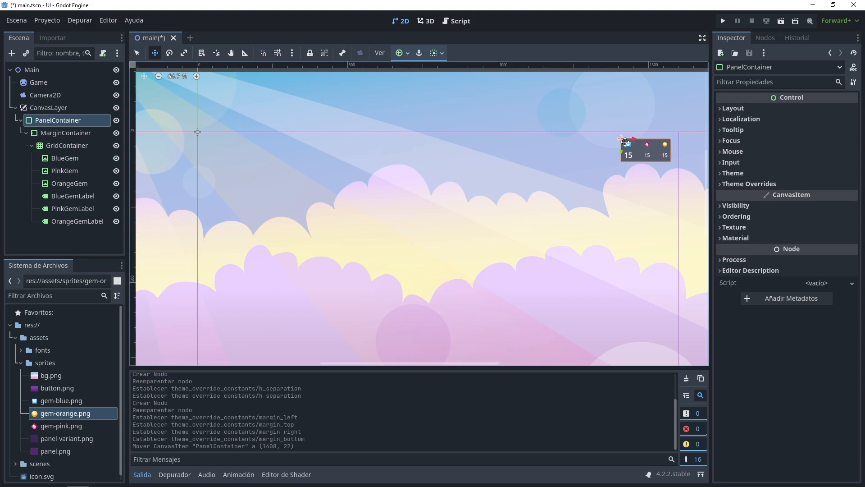
pyautogui.press('F5')
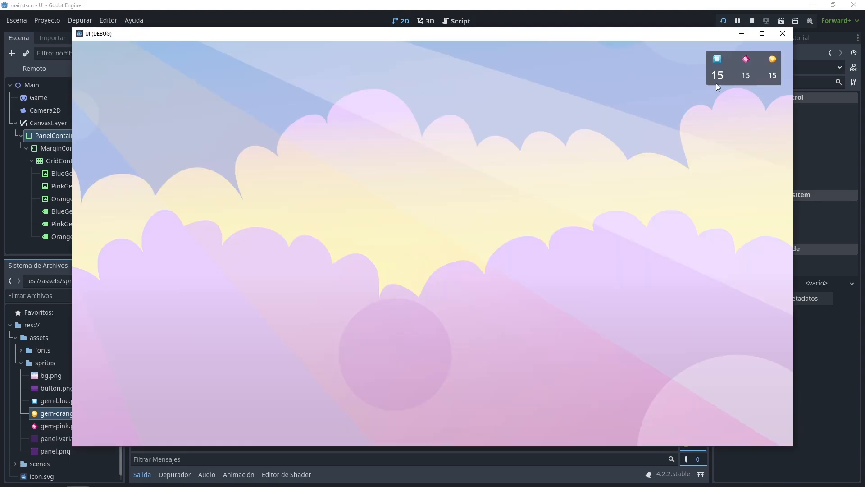
# Step: Test the panel in a narrower game window and apply the top-right anchor preset to PanelContainer
pyautogui.moveTo(793, 153); pyautogui.dragTo(599, 155)
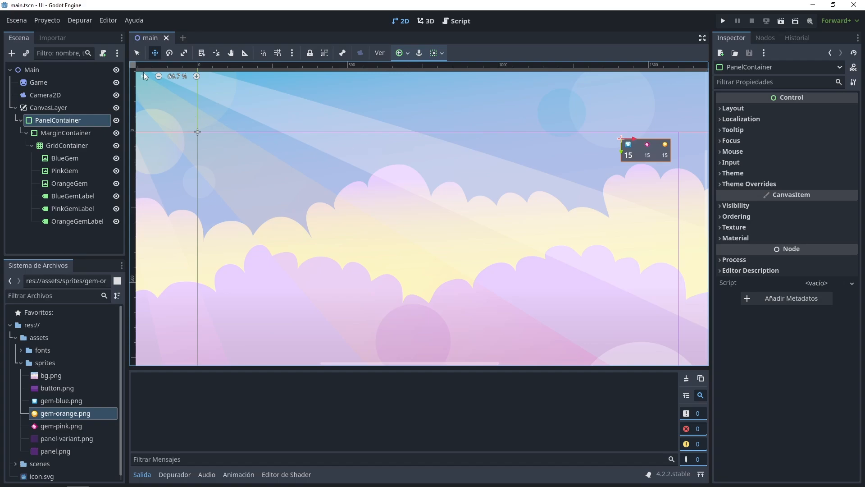
pyautogui.click(138, 53)
pyautogui.click(408, 53)
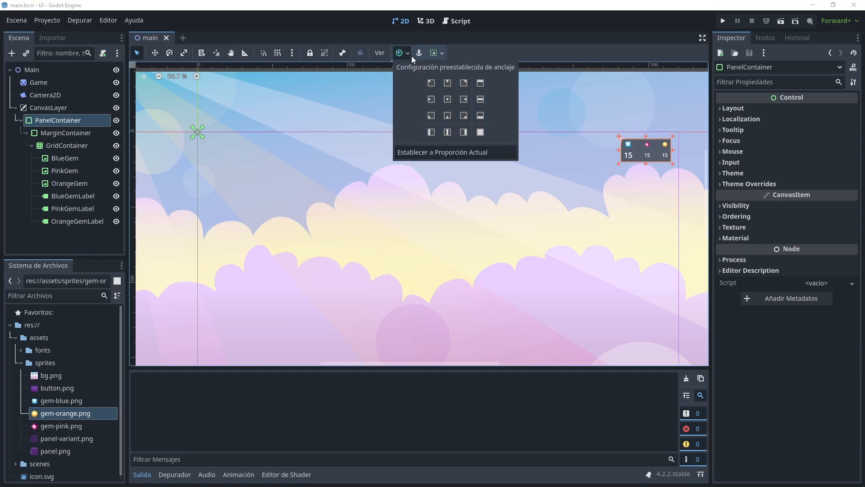
pyautogui.click(466, 83)
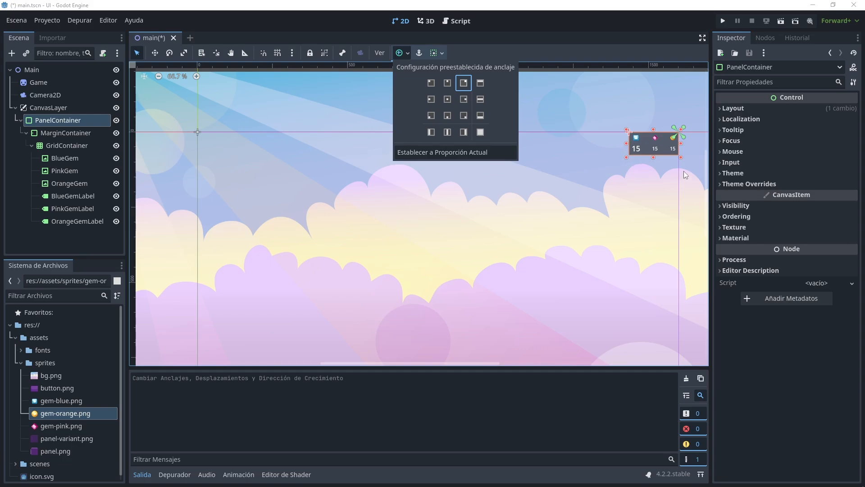
# Step: Run the project, shrink the game window to check the panel's anchoring, and close it
pyautogui.press('F5')
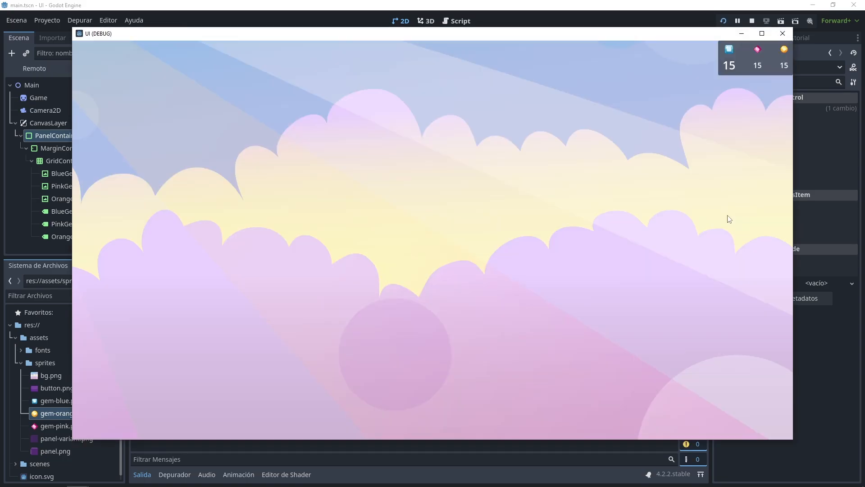
pyautogui.moveTo(792, 440); pyautogui.dragTo(544, 312)
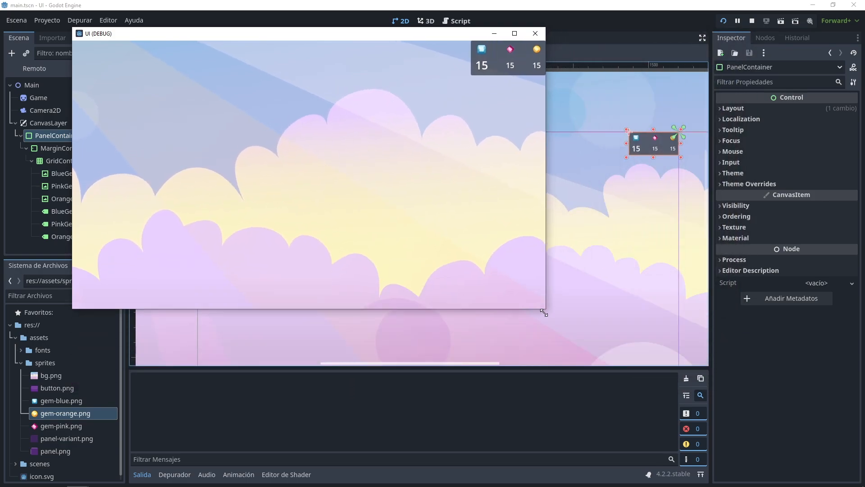
pyautogui.click(535, 34)
# Step: Move PanelContainer inward from the game frame's corner to about (1376, 43) and test it in a narrower running game window
pyautogui.press('w')
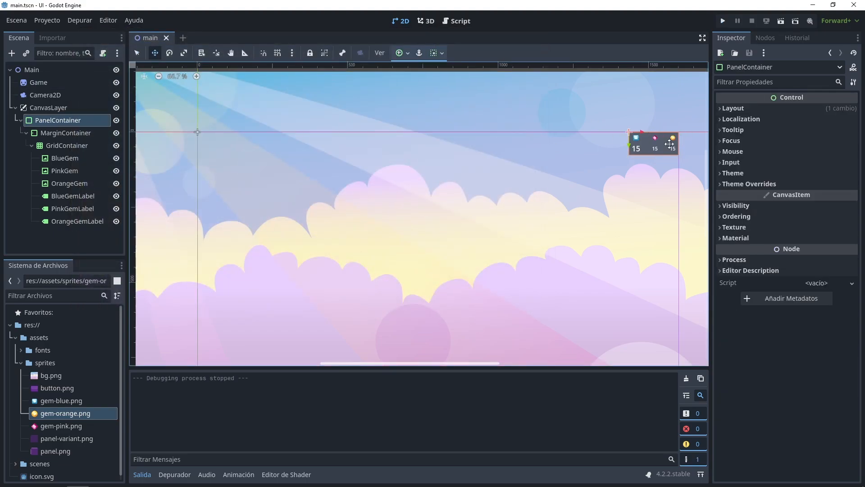
pyautogui.moveTo(652, 147); pyautogui.dragTo(637, 161)
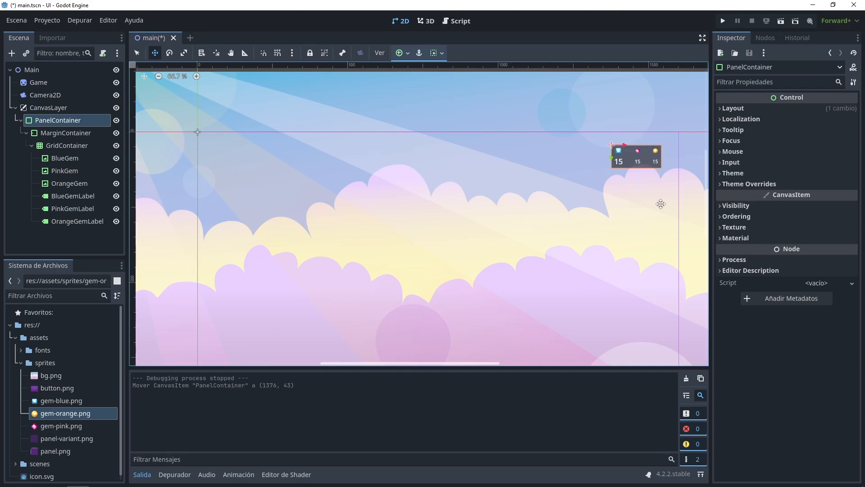
pyautogui.press('F5')
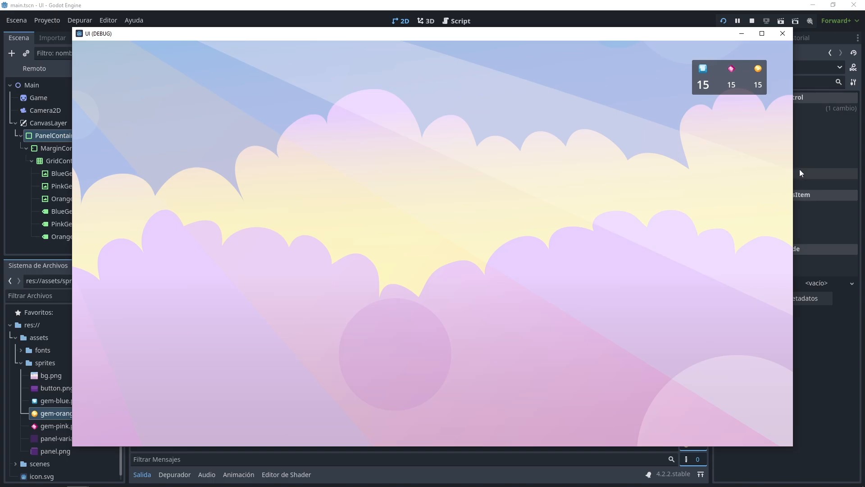
pyautogui.moveTo(793, 176); pyautogui.dragTo(683, 197)
pyautogui.moveTo(683, 197); pyautogui.dragTo(679, 197)
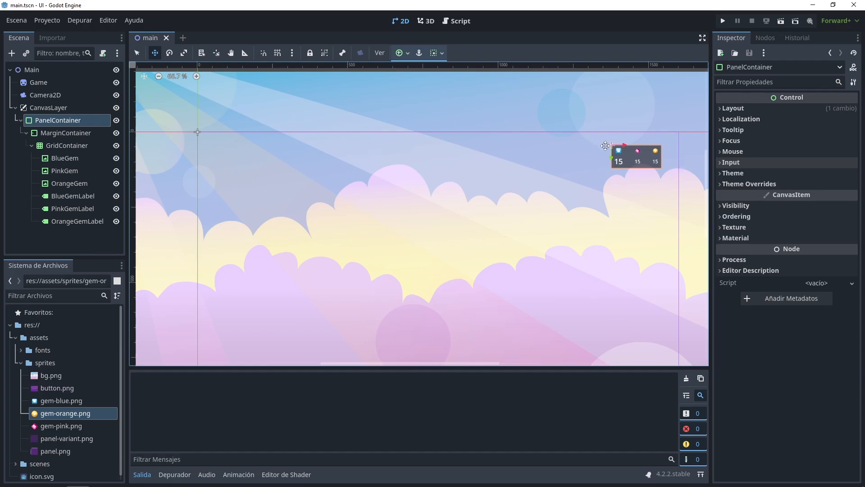
# Step: Create a Theme resource in res:// and save it as gems_theme.tres
pyautogui.scroll(5, 602, 149)
pyautogui.moveTo(594, 155); pyautogui.dragTo(531, 154, button='middle')
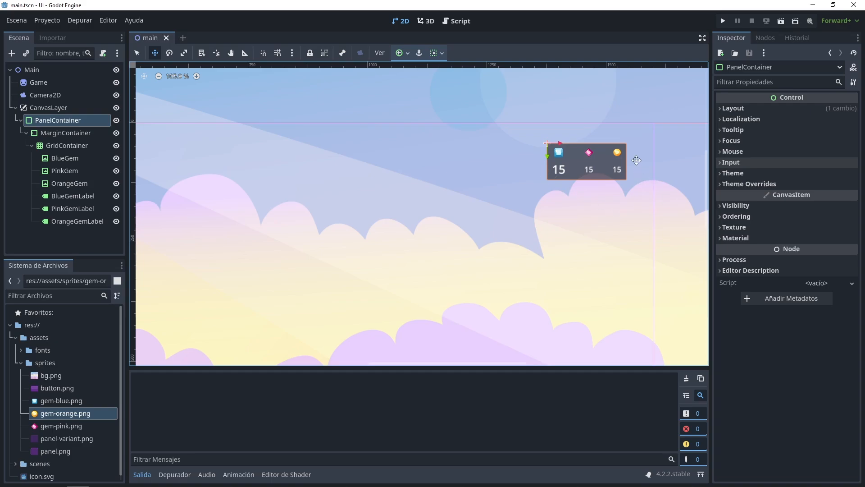
pyautogui.click(20, 363)
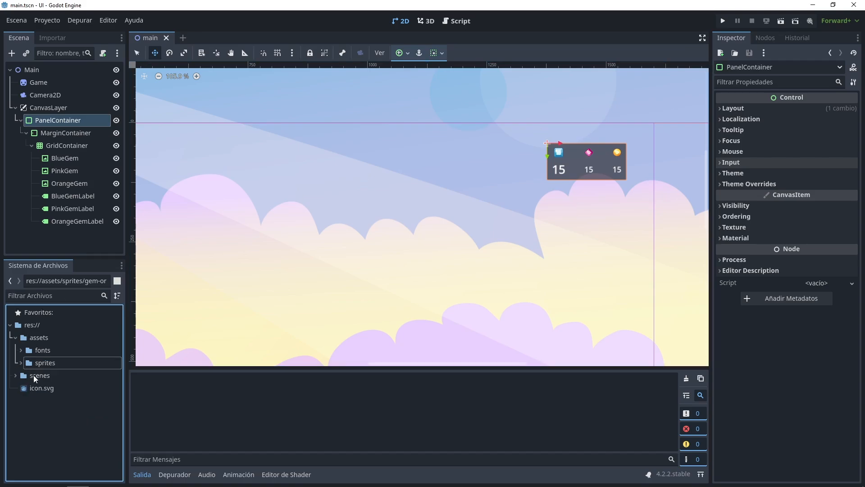
pyautogui.rightClick(43, 406)
pyautogui.click(93, 448)
pyautogui.write('them')
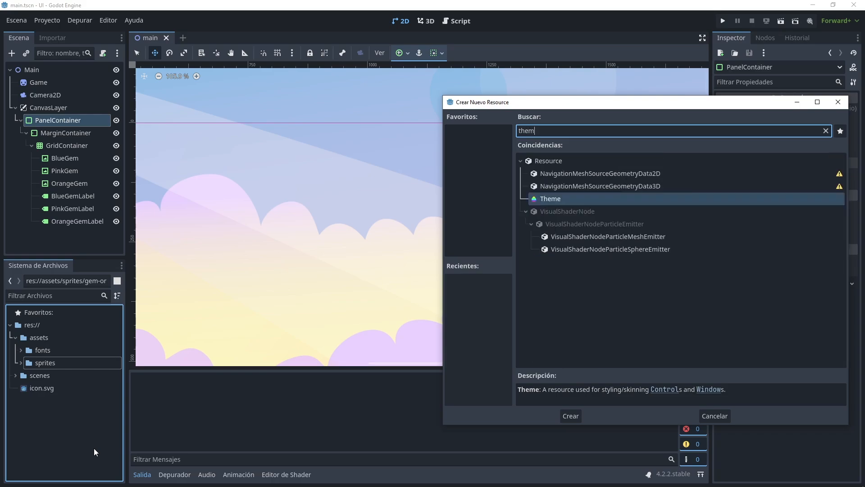
pyautogui.press('Return')
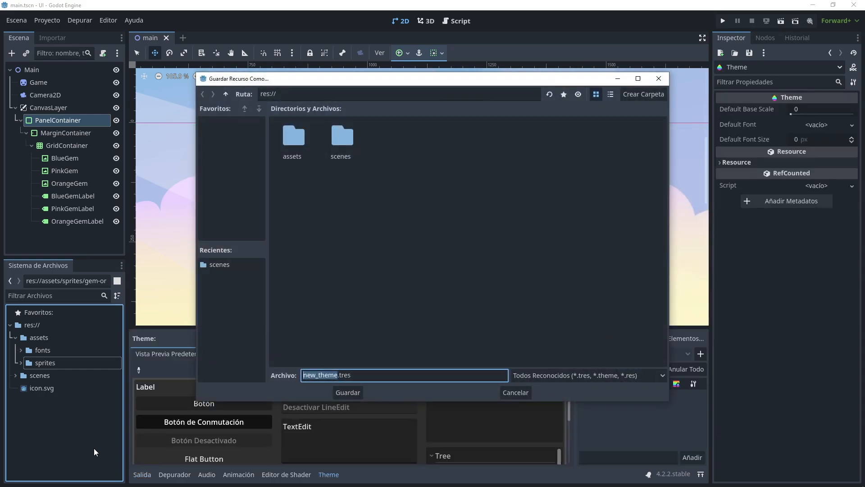
pyautogui.write('gems_theme')
pyautogui.press('Return')
# Step: Create a folder named resources in res:// and move gems_theme.tres into it
pyautogui.rightClick(31, 422)
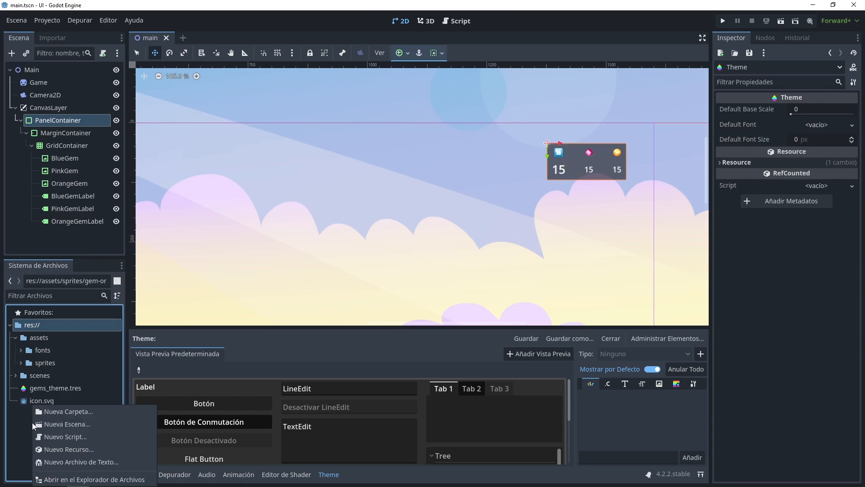
pyautogui.click(75, 412)
pyautogui.write('resources')
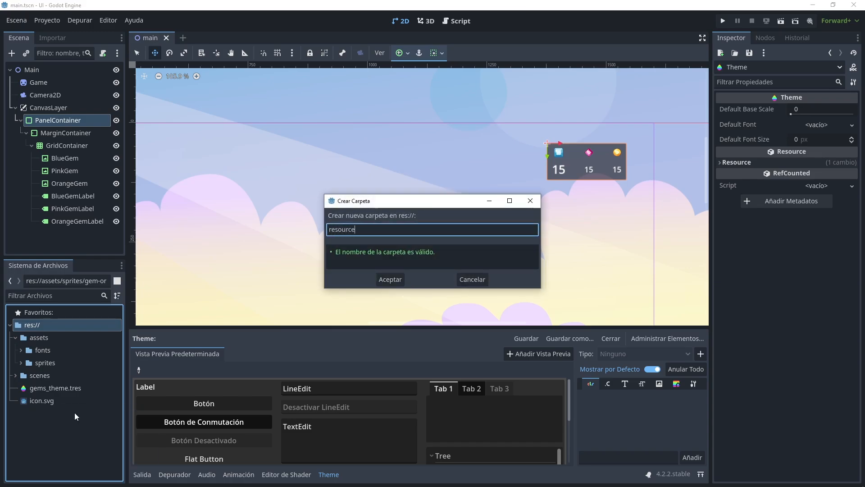
pyautogui.press('Return')
pyautogui.moveTo(63, 403); pyautogui.dragTo(44, 375)
# Step: Enlarge the theme editor and pick the Label control in the preview as the type to edit
pyautogui.moveTo(337, 327); pyautogui.dragTo(358, 229)
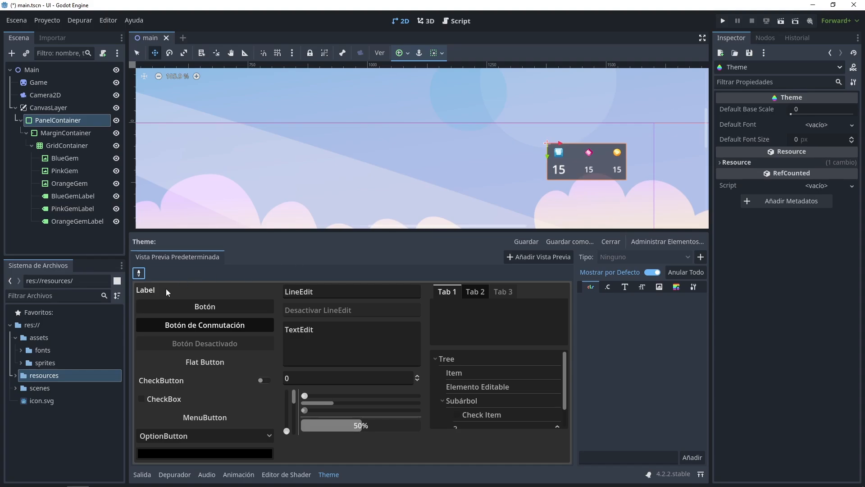
pyautogui.click(140, 274)
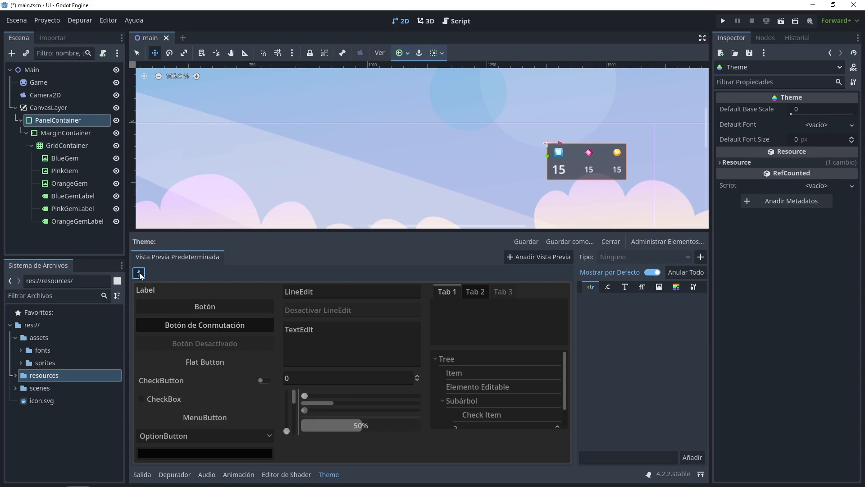
pyautogui.click(154, 293)
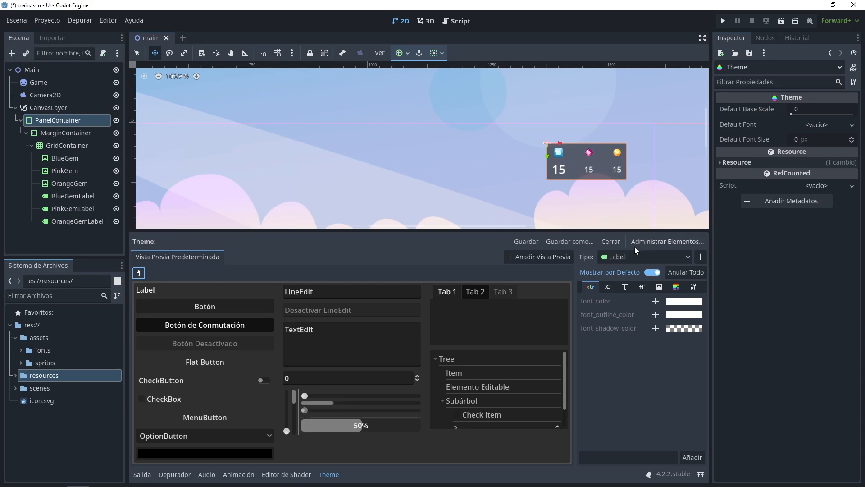
# Step: Review the Label type's theme properties and override its font with assets/fonts/BD_Cartoon_Shout.ttf
pyautogui.click(624, 287)
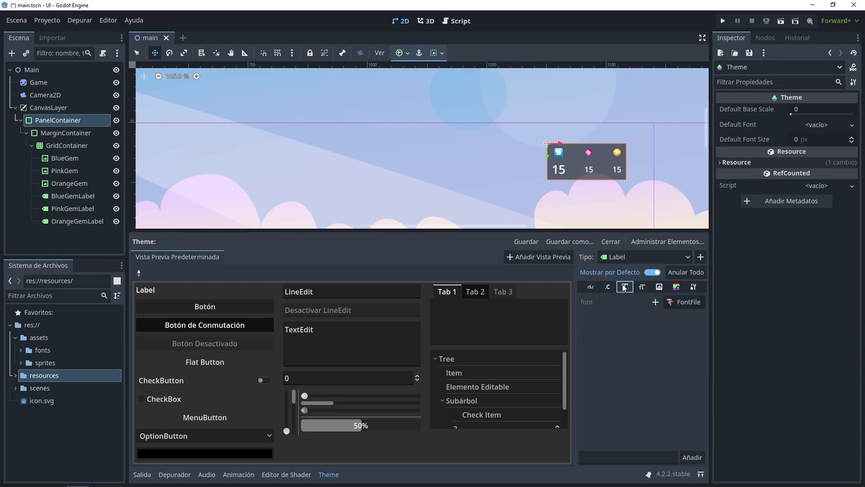
pyautogui.click(642, 287)
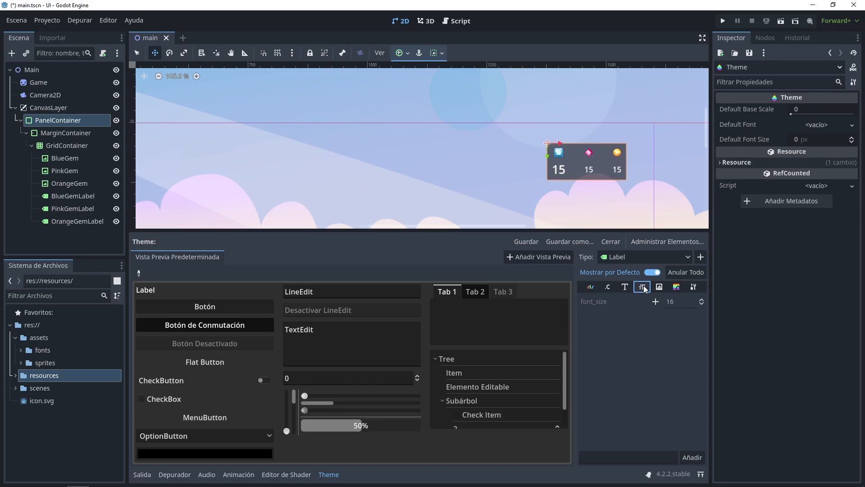
pyautogui.click(608, 288)
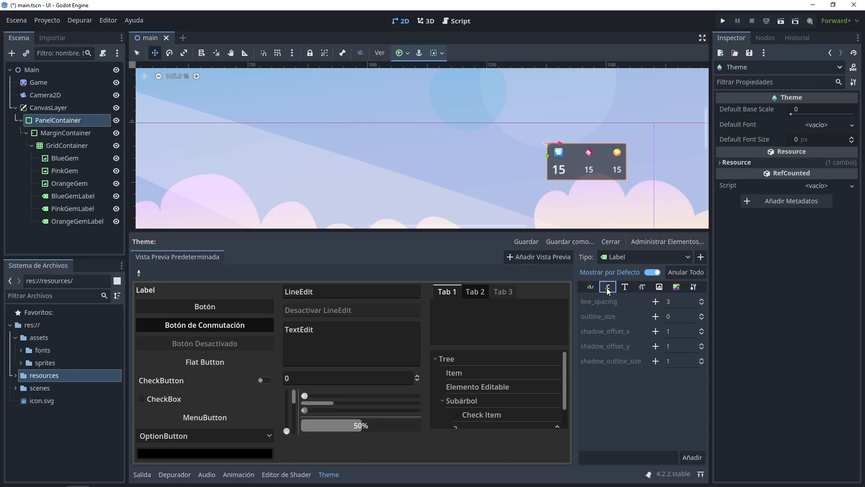
pyautogui.click(625, 289)
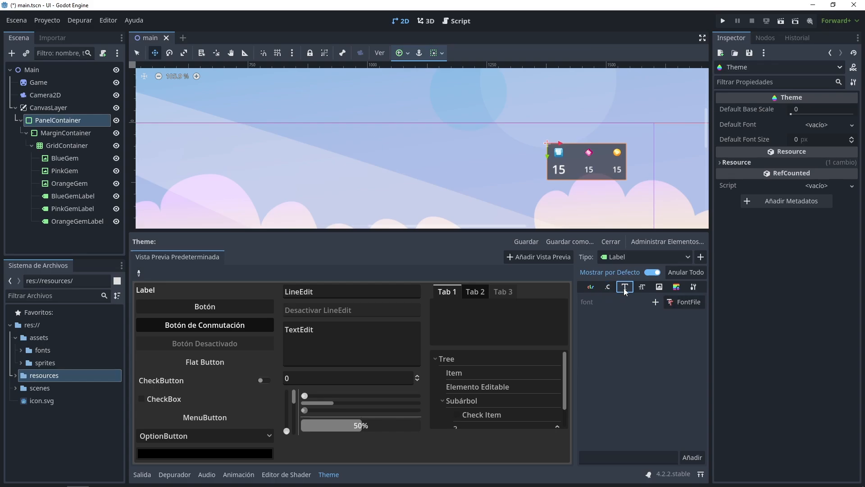
pyautogui.click(641, 288)
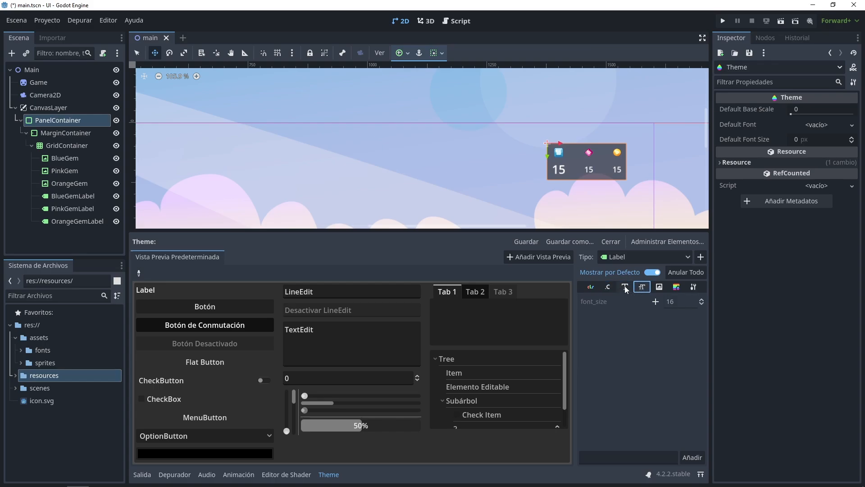
pyautogui.click(625, 288)
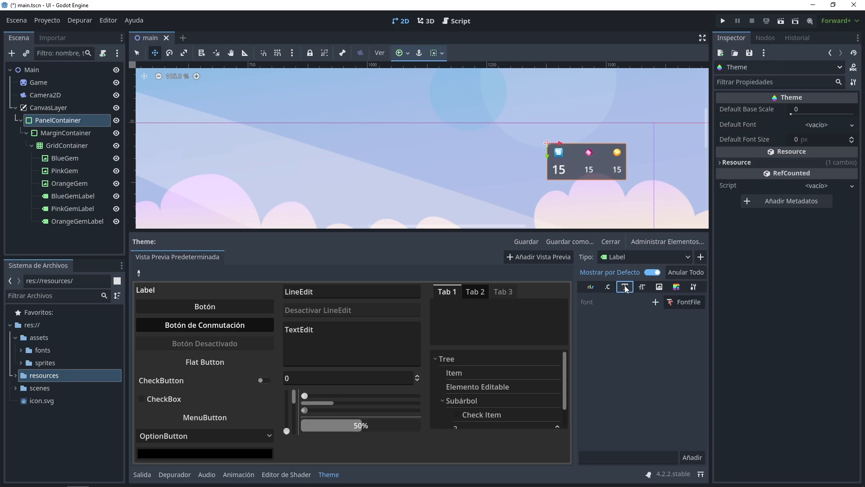
pyautogui.click(656, 302)
pyautogui.click(693, 304)
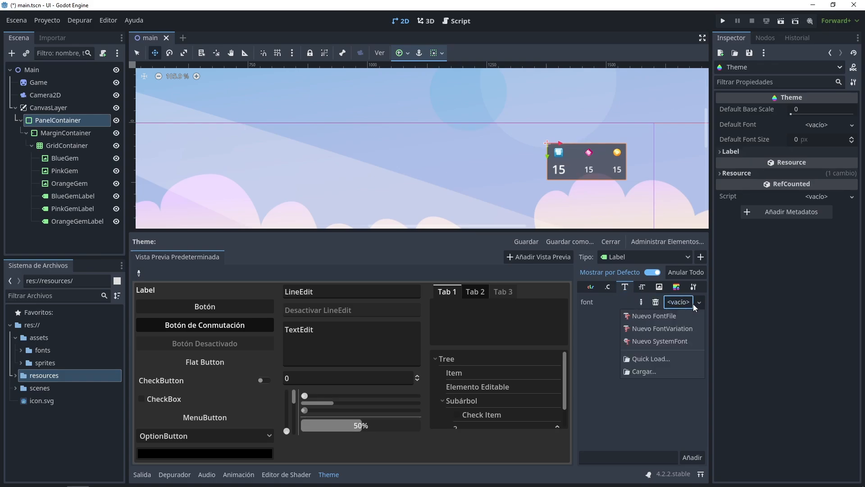
pyautogui.click(648, 358)
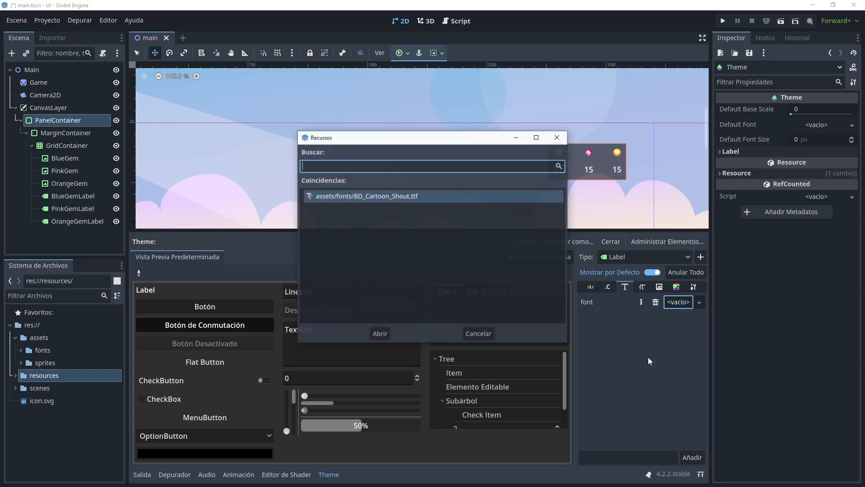
pyautogui.doubleClick(390, 196)
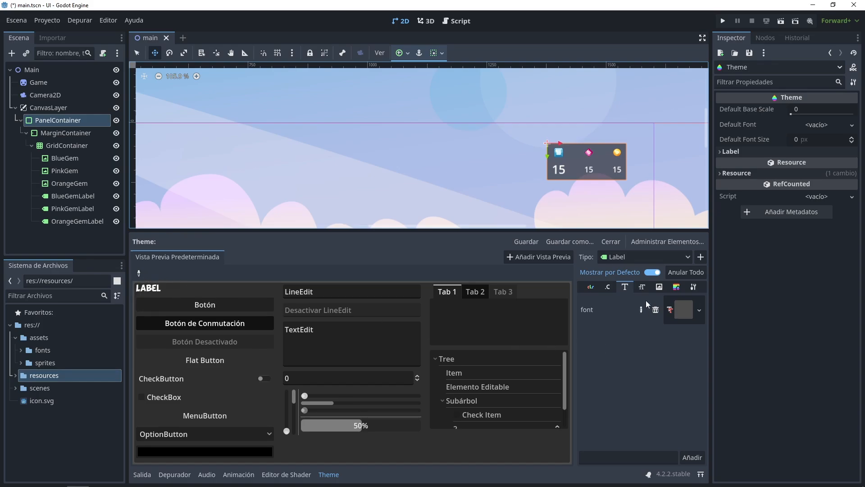
# Step: Override the Label type's font_size in the theme with 32
pyautogui.click(642, 287)
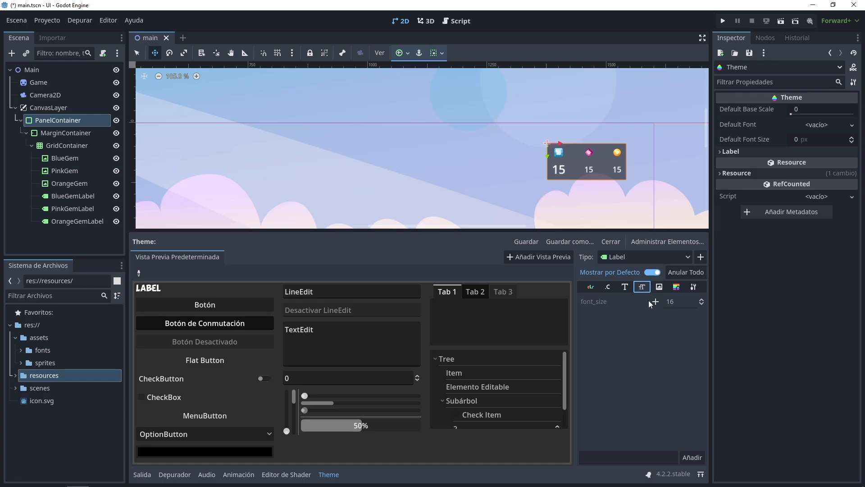
pyautogui.click(656, 302)
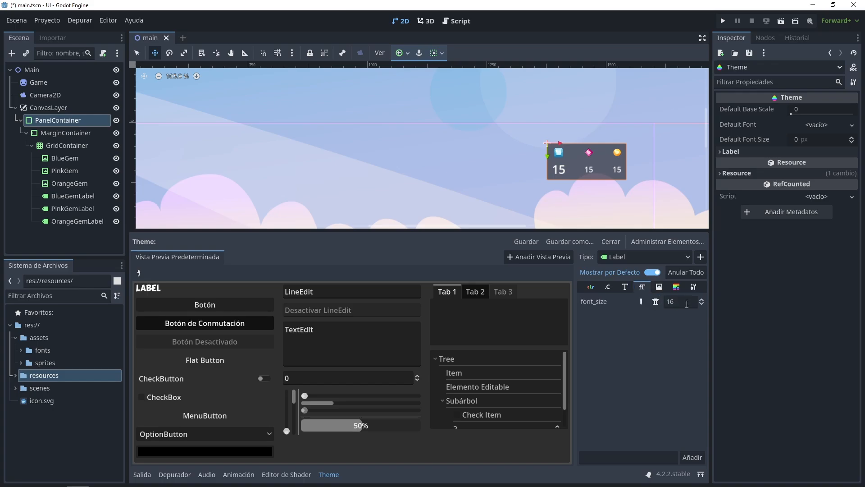
pyautogui.click(670, 302)
pyautogui.write('32')
pyautogui.press('Return')
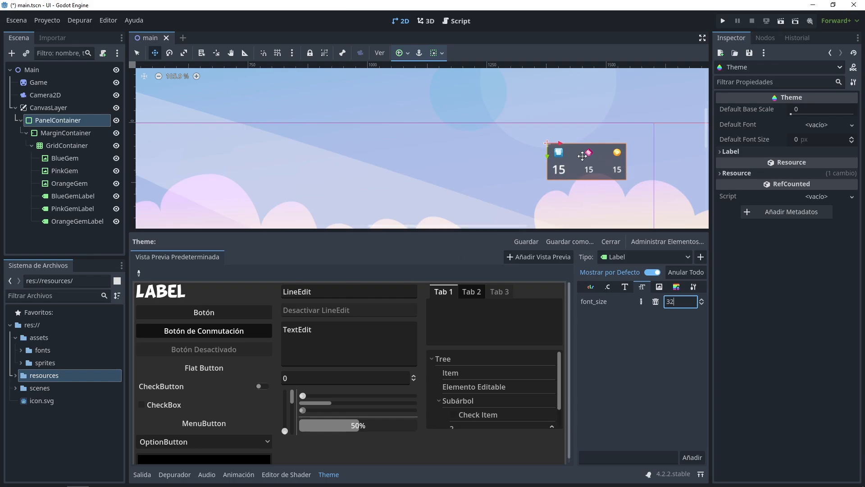
# Step: Check BlueGemLabel's theme property and assign resources/gems_theme.tres as the theme of PanelContainer
pyautogui.click(75, 198)
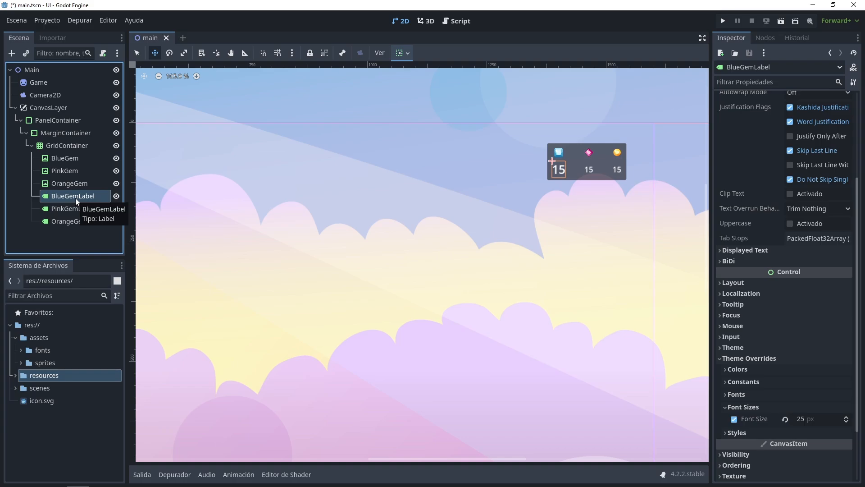
pyautogui.click(722, 348)
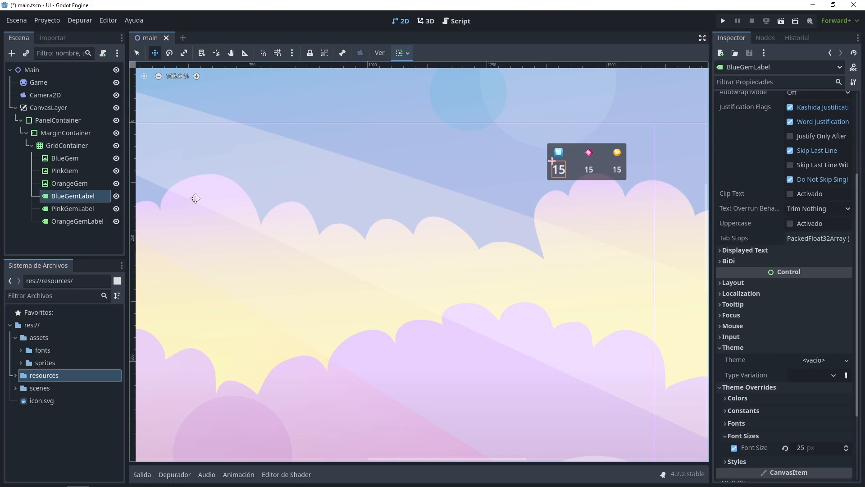
pyautogui.click(91, 120)
pyautogui.click(721, 172)
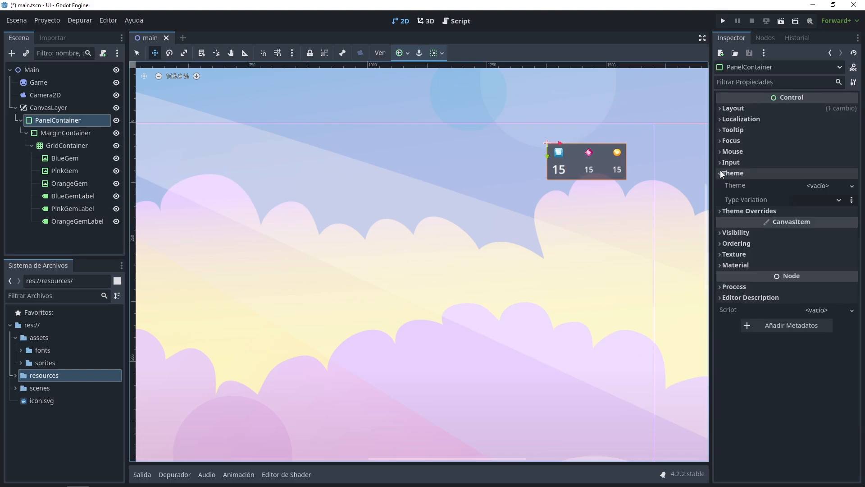
pyautogui.click(852, 186)
pyautogui.click(824, 217)
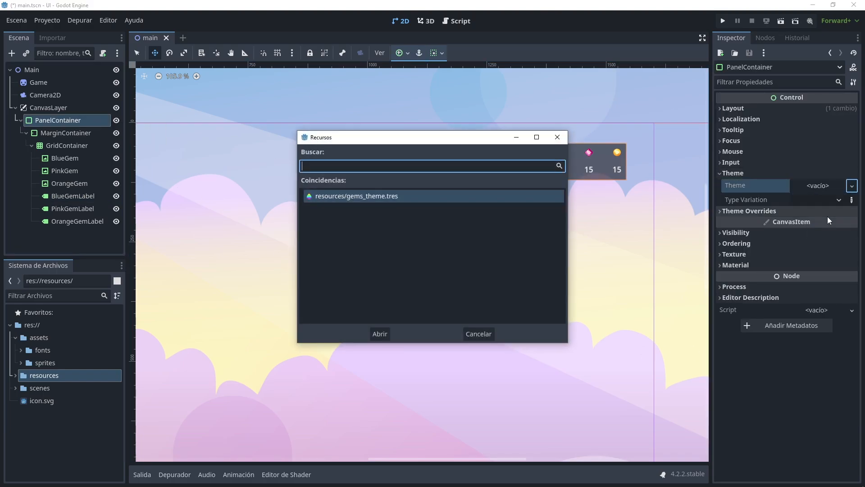
pyautogui.doubleClick(373, 196)
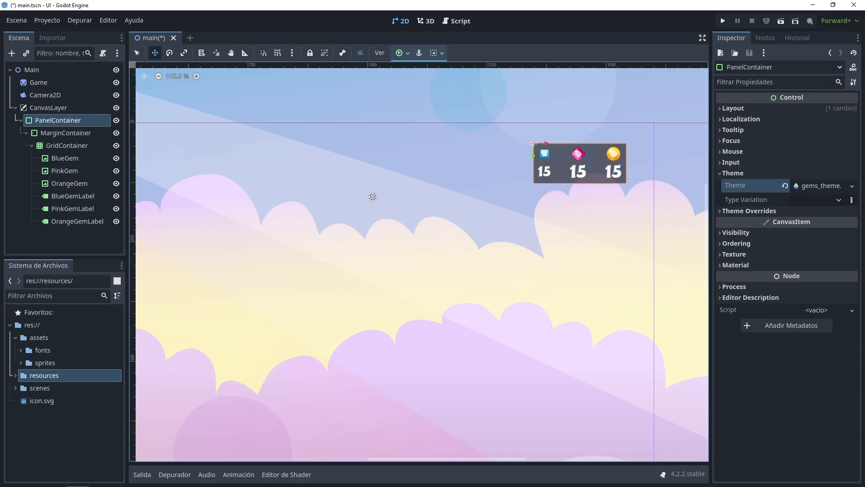
# Step: Clear the theme assigned to PanelContainer
pyautogui.click(852, 185)
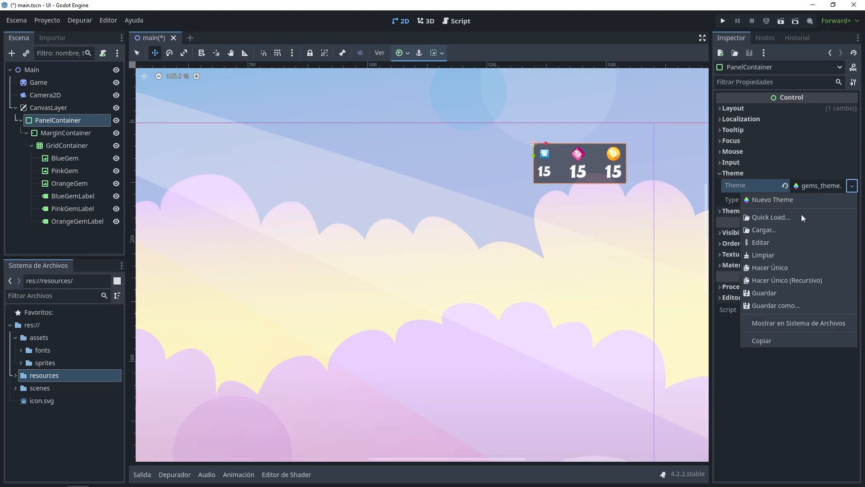
pyautogui.click(775, 256)
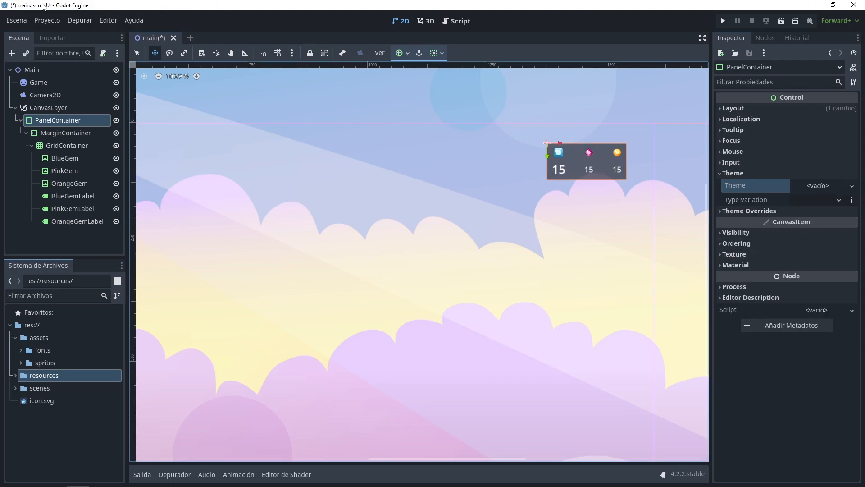
# Step: Set res://resources/gems_theme.tres as the project's custom GUI theme in the advanced project settings, and save and restart the editor
pyautogui.click(44, 21)
pyautogui.click(71, 33)
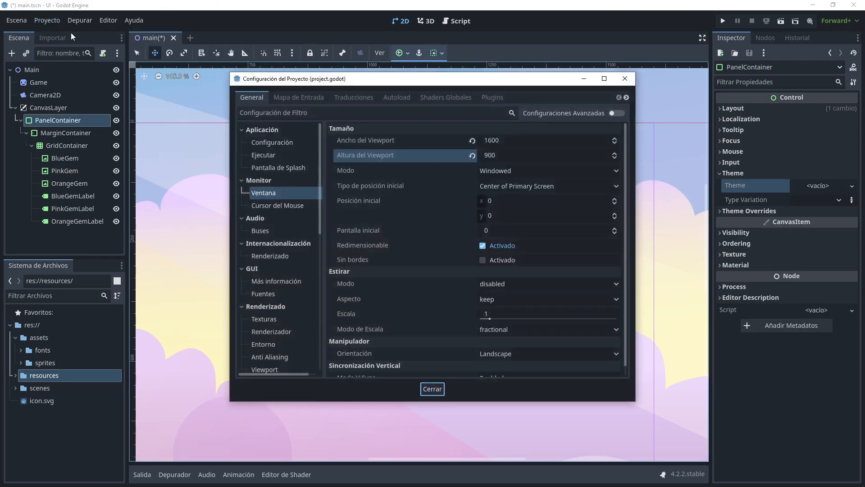
pyautogui.click(613, 112)
pyautogui.scroll(-2, 310, 223)
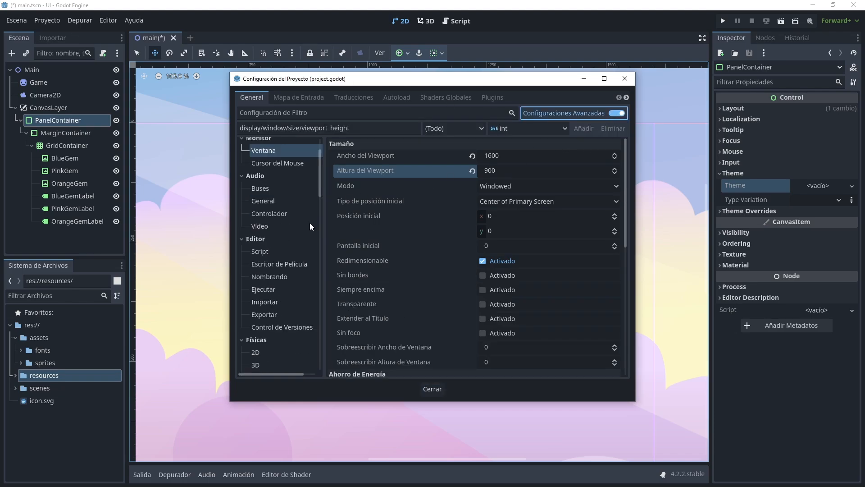
pyautogui.scroll(-15, 304, 221)
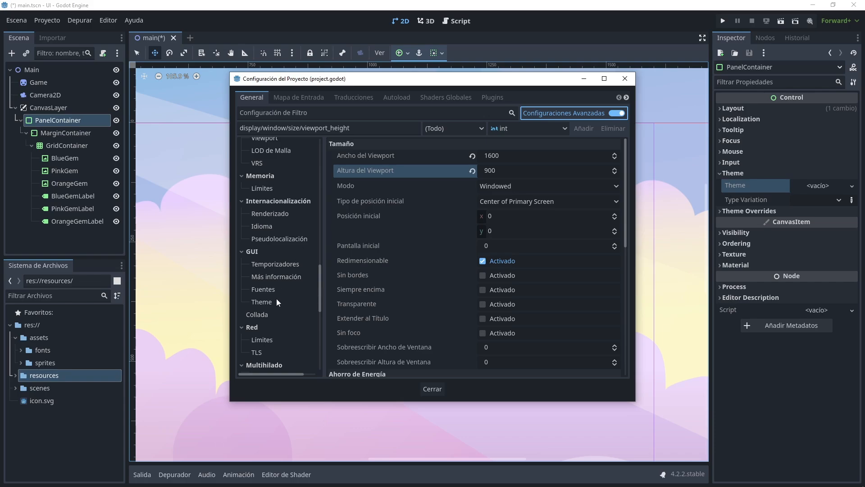
pyautogui.click(270, 301)
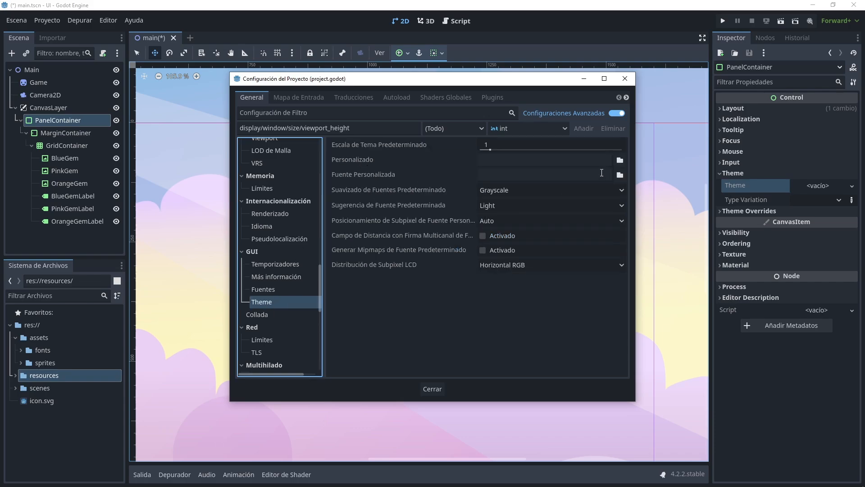
pyautogui.click(620, 160)
pyautogui.doubleClick(342, 142)
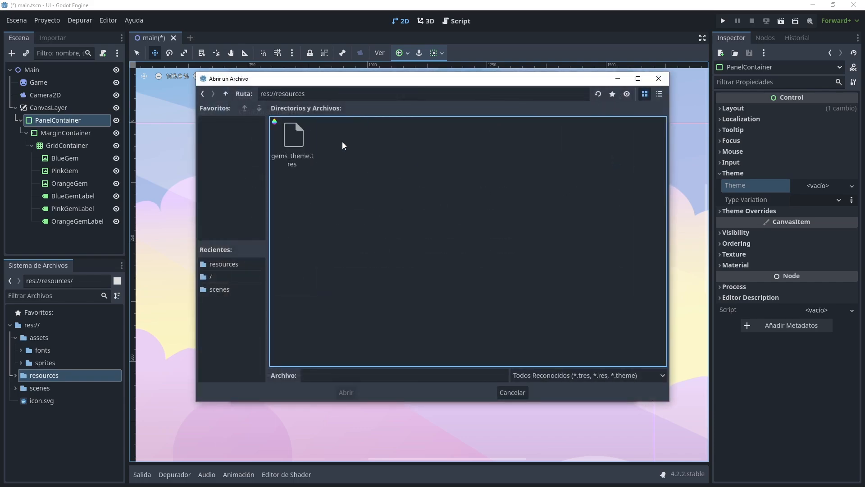
pyautogui.doubleClick(290, 135)
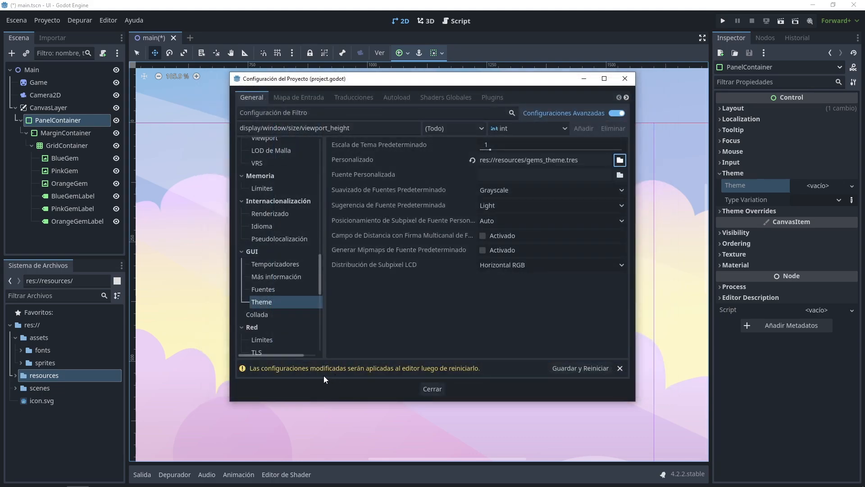
pyautogui.click(567, 367)
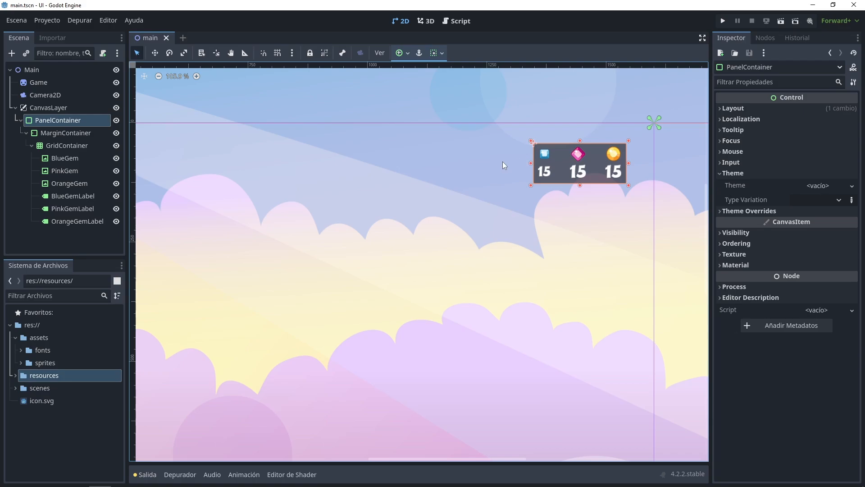
# Step: Remove the font size override from BlueGemLabel
pyautogui.click(71, 197)
pyautogui.scroll(-5, 762, 271)
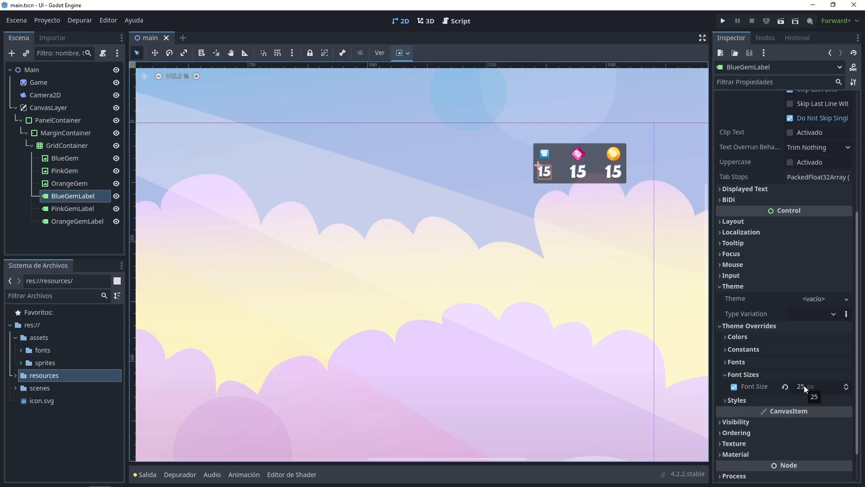
pyautogui.click(735, 387)
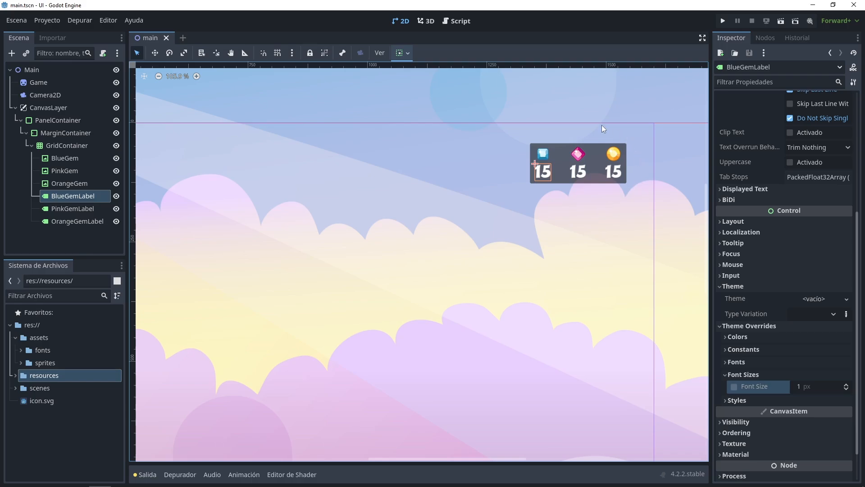
# Step: Open resources/gems_theme.tres for editing and add the PanelContainer type to the theme
pyautogui.click(16, 375)
pyautogui.doubleClick(37, 388)
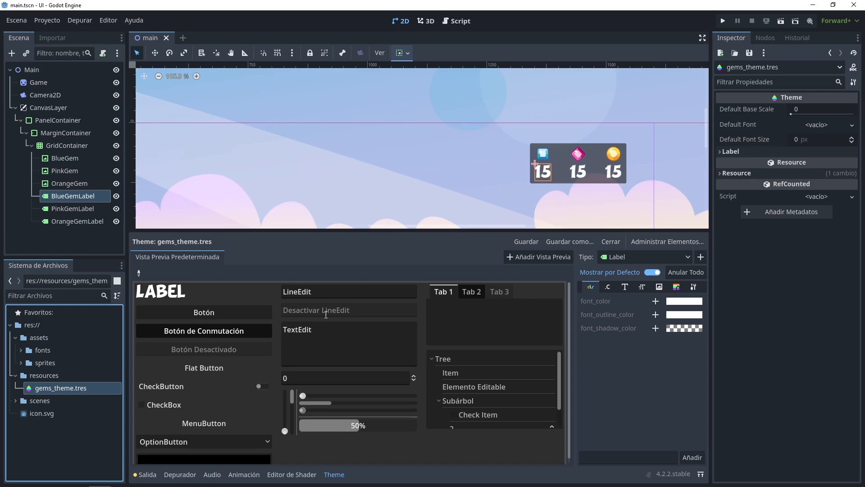
pyautogui.click(700, 257)
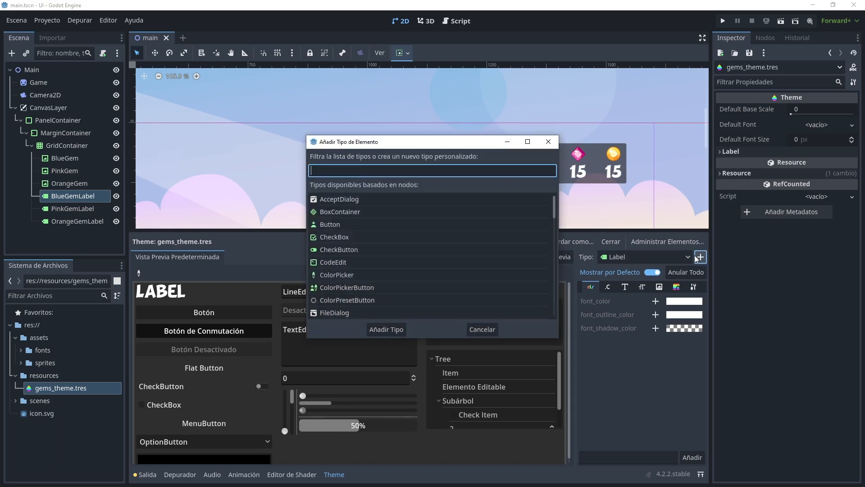
pyautogui.write('pane')
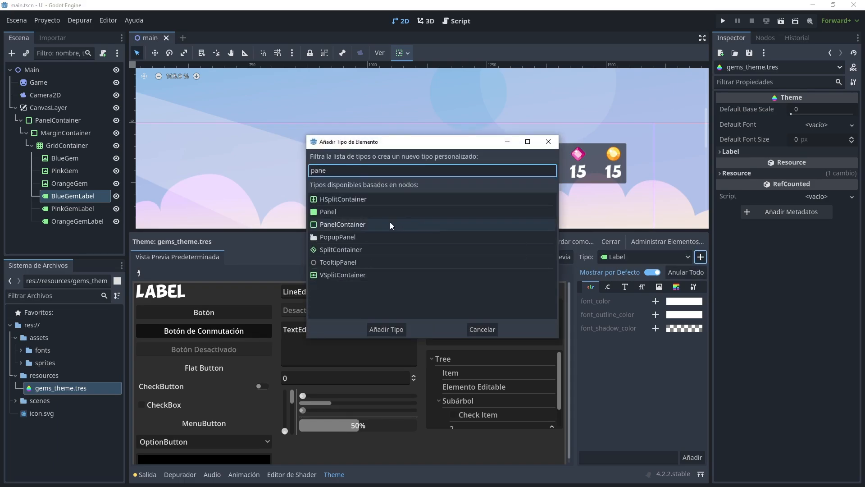
pyautogui.doubleClick(377, 224)
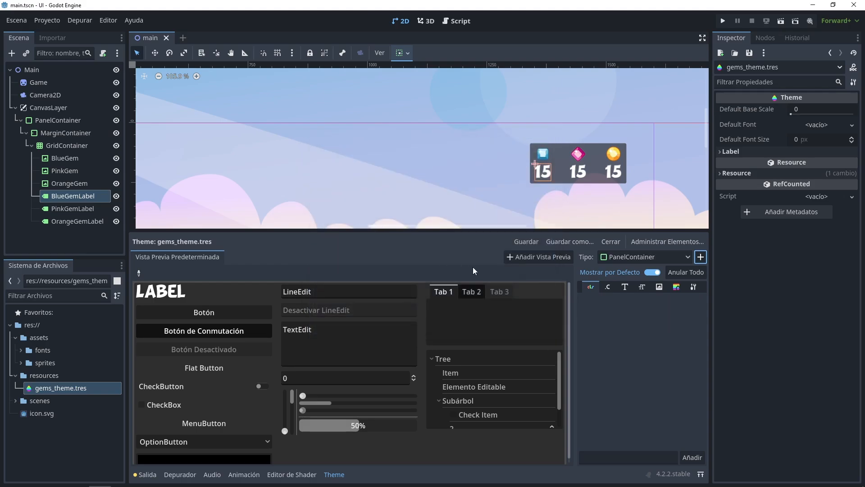
# Step: Override the PanelContainer type's panel style in the theme with a new StyleBoxTexture
pyautogui.click(607, 288)
pyautogui.click(642, 287)
pyautogui.click(677, 288)
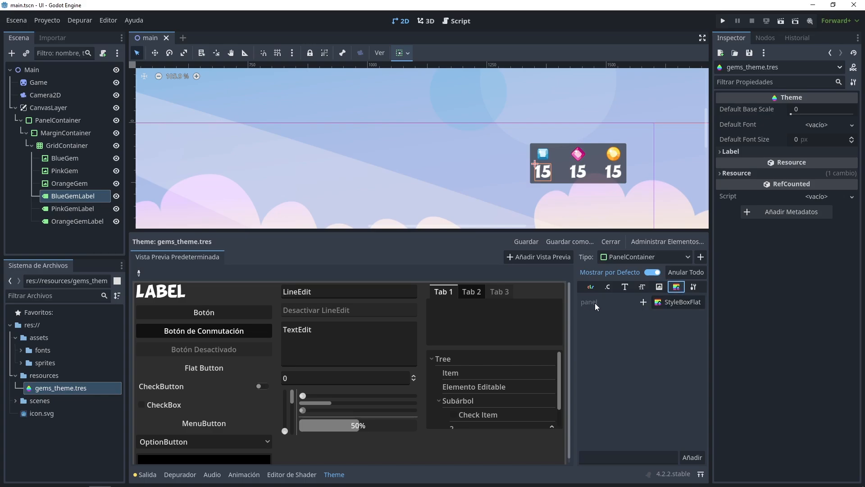
pyautogui.click(644, 302)
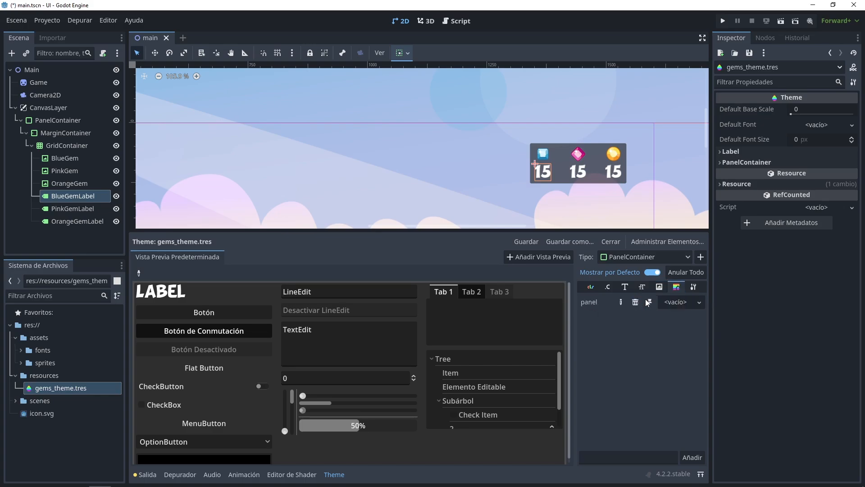
pyautogui.click(698, 303)
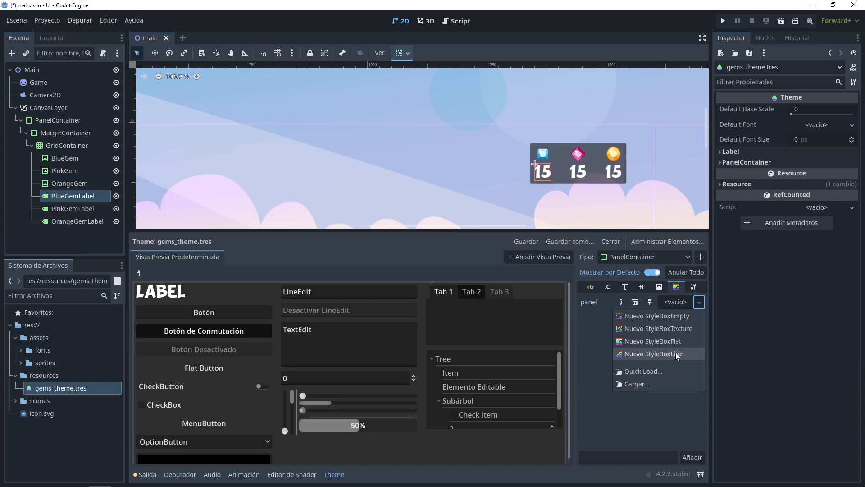
pyautogui.click(676, 329)
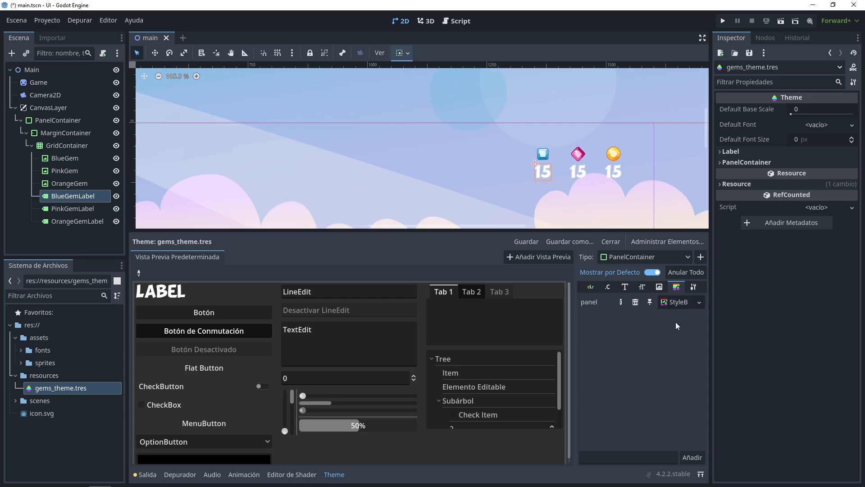
# Step: Assign assets/sprites/panel.png as the texture of the panel's StyleBoxTexture
pyautogui.click(675, 303)
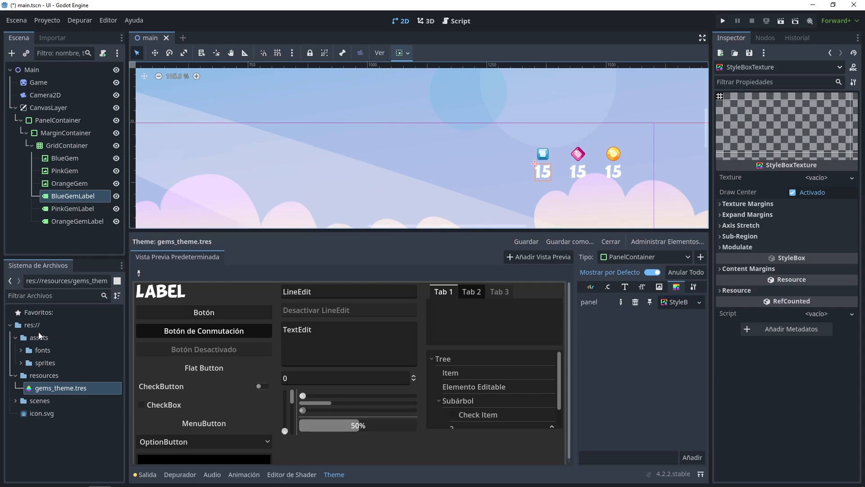
pyautogui.click(21, 362)
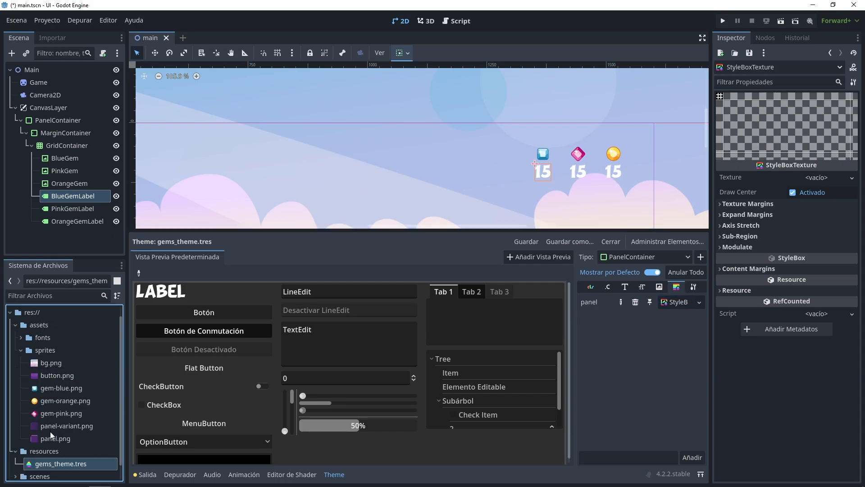
pyautogui.moveTo(53, 438); pyautogui.dragTo(802, 183)
# Step: Set the left and top texture margins of the panel's StyleBoxTexture to 30 px
pyautogui.scroll(6, 618, 199)
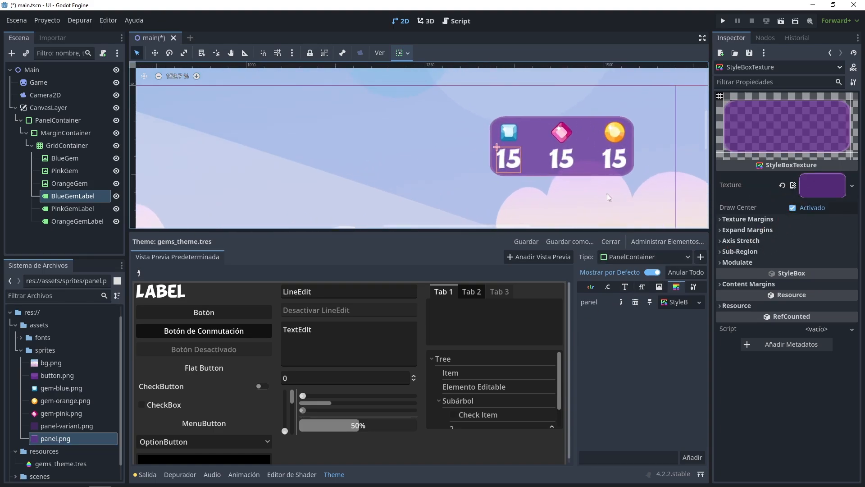
pyautogui.scroll(5, 607, 193)
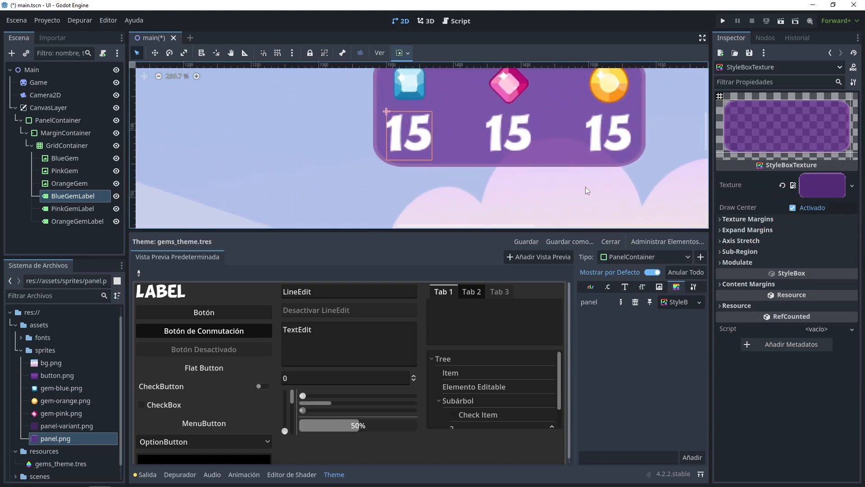
pyautogui.moveTo(585, 187); pyautogui.dragTo(622, 223, button='middle')
pyautogui.scroll(2, 619, 220)
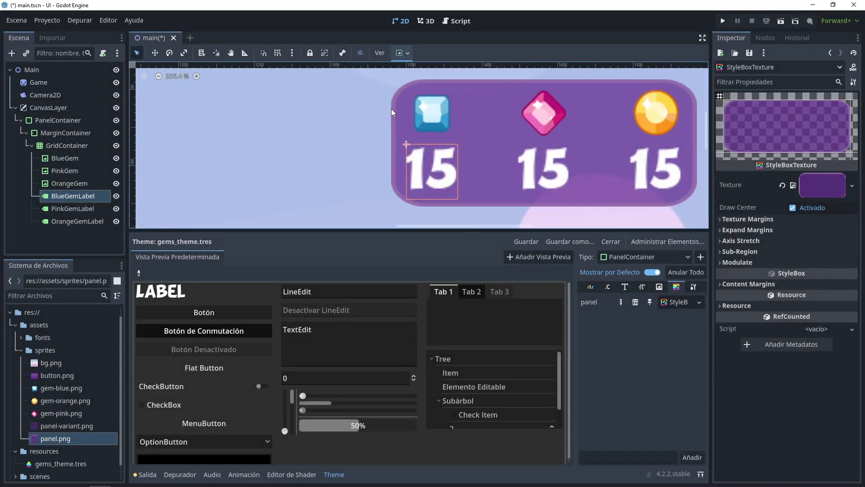
pyautogui.click(721, 219)
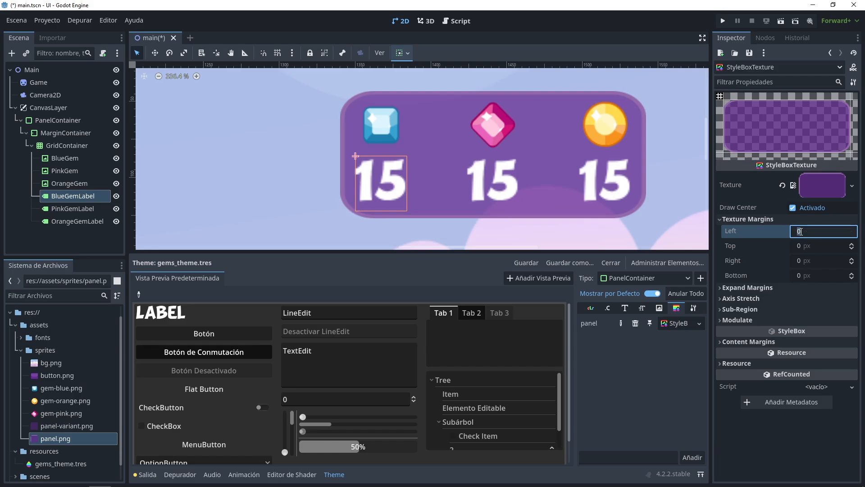
pyautogui.write('30')
pyautogui.press('Return')
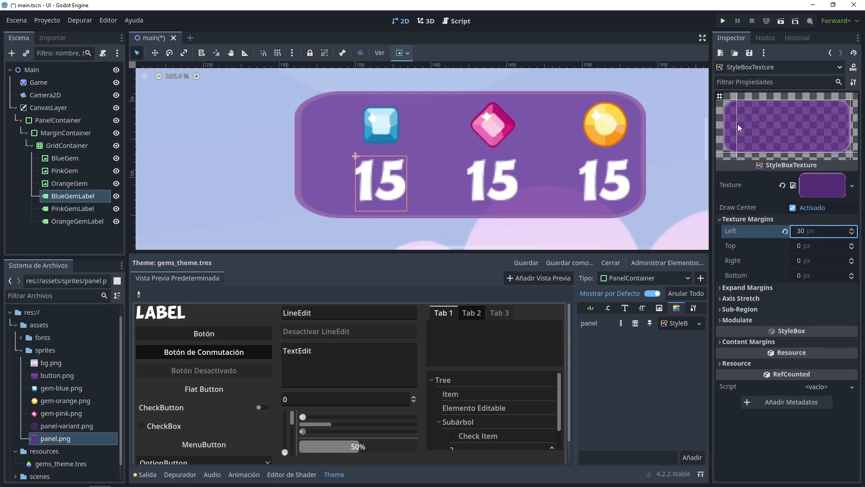
pyautogui.click(810, 242)
pyautogui.write('30')
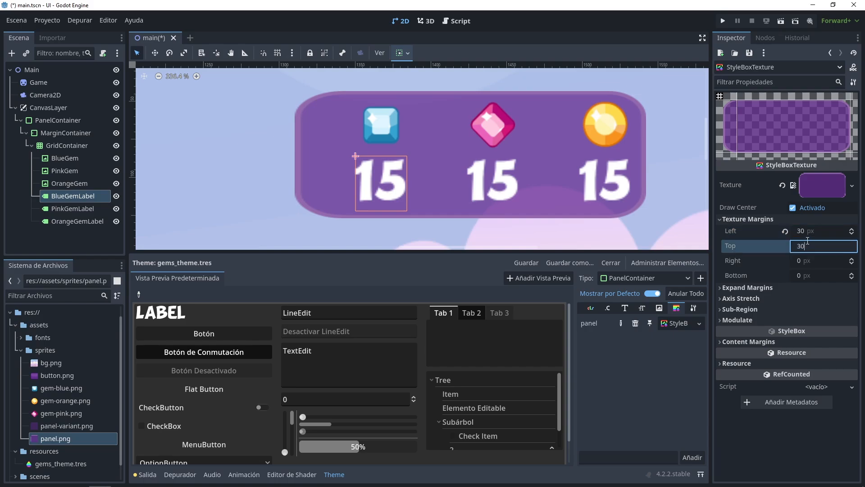
pyautogui.press('Return')
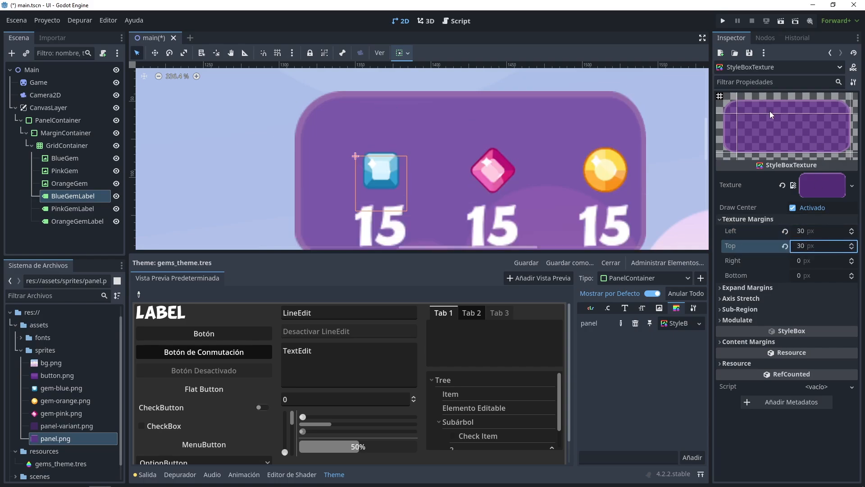
# Step: Set the right and bottom texture margins of the panel's StyleBoxTexture to 30 px
pyautogui.scroll(-3, 556, 162)
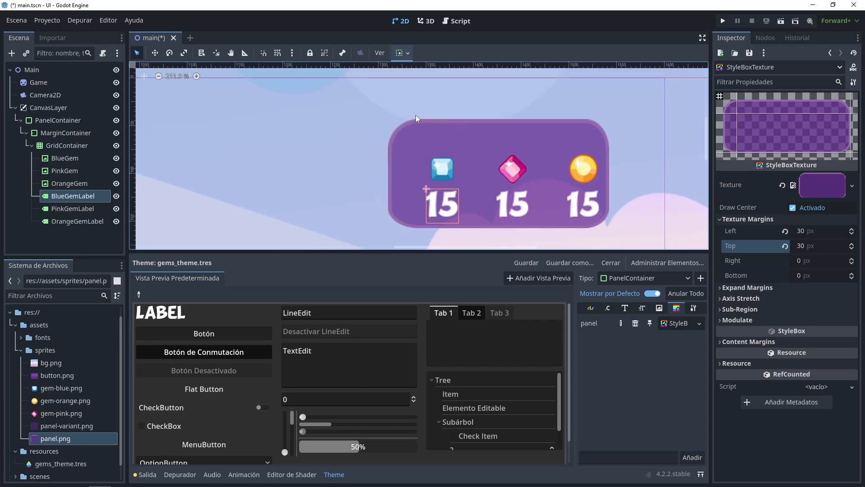
pyautogui.click(807, 261)
pyautogui.write('30')
pyautogui.press('Return')
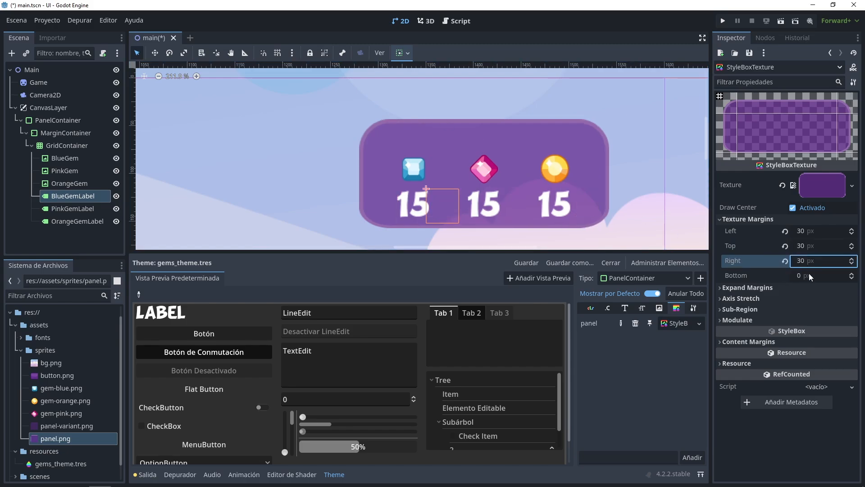
pyautogui.click(805, 275)
pyautogui.write('30')
pyautogui.press('Return')
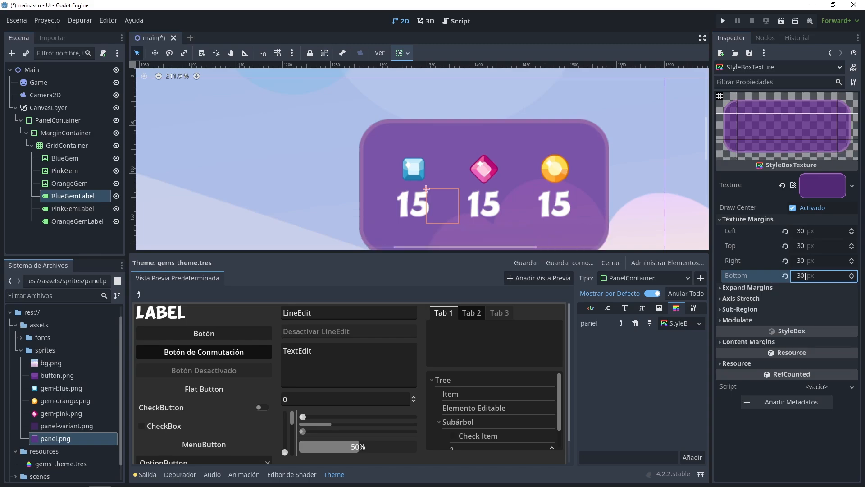
# Step: Rename the PanelContainer node under CanvasLayer as GemsPanelContainer
pyautogui.scroll(-2, 650, 197)
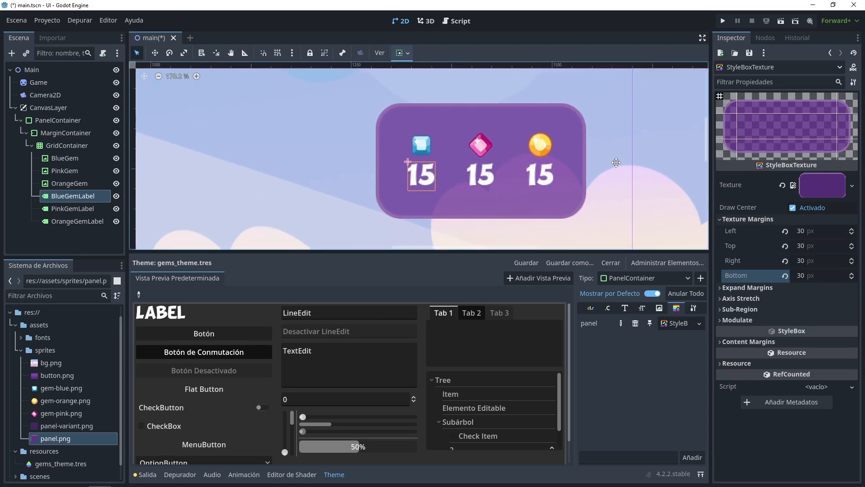
pyautogui.scroll(-6, 386, 106)
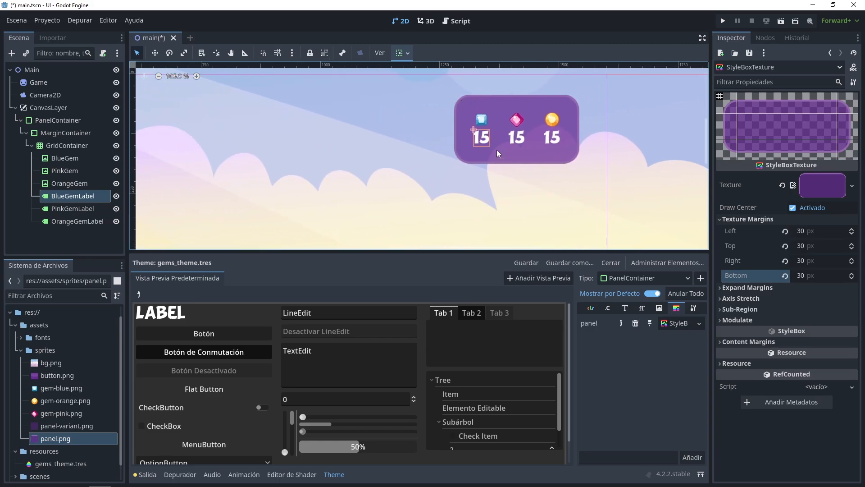
pyautogui.doubleClick(66, 122)
pyautogui.write('GemsPanel')
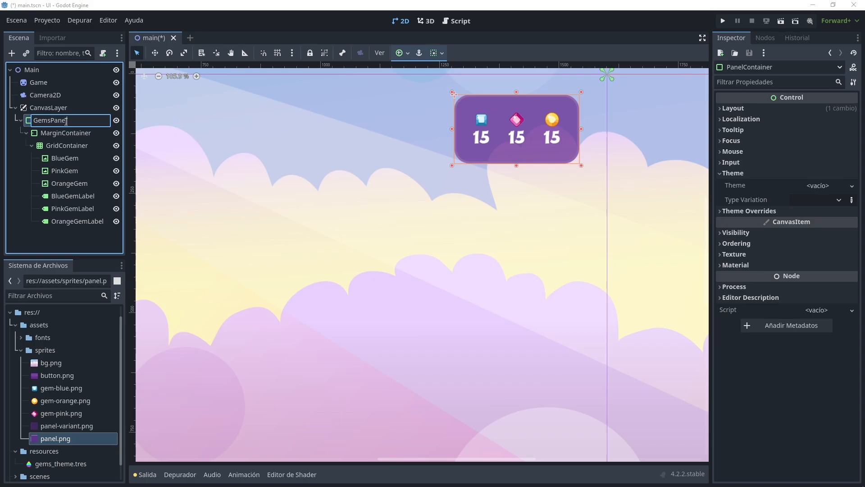
pyautogui.write('Container')
pyautogui.press('Return')
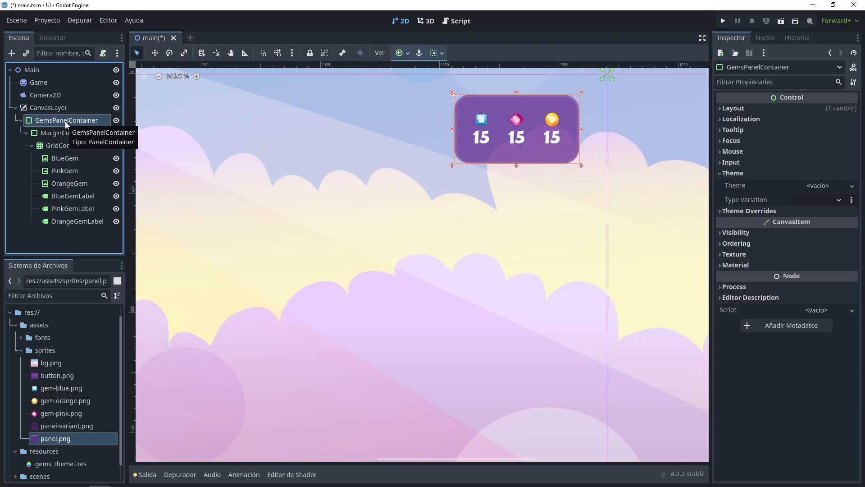
# Step: Add a VBoxContainer node as a child of CanvasLayer
pyautogui.click(64, 146)
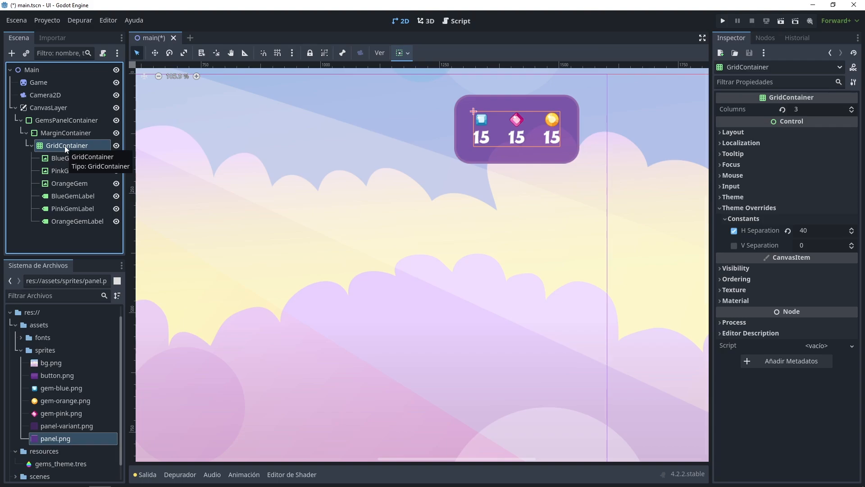
pyautogui.click(54, 108)
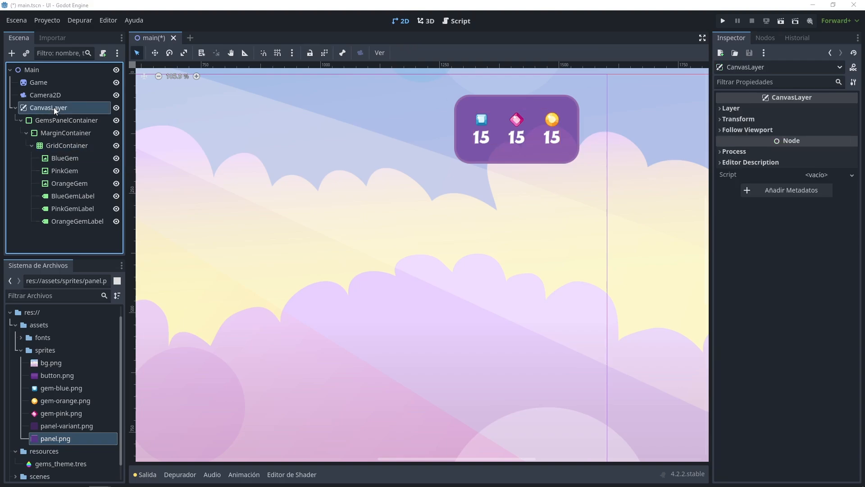
pyautogui.hotkey('ctrl', 'a')
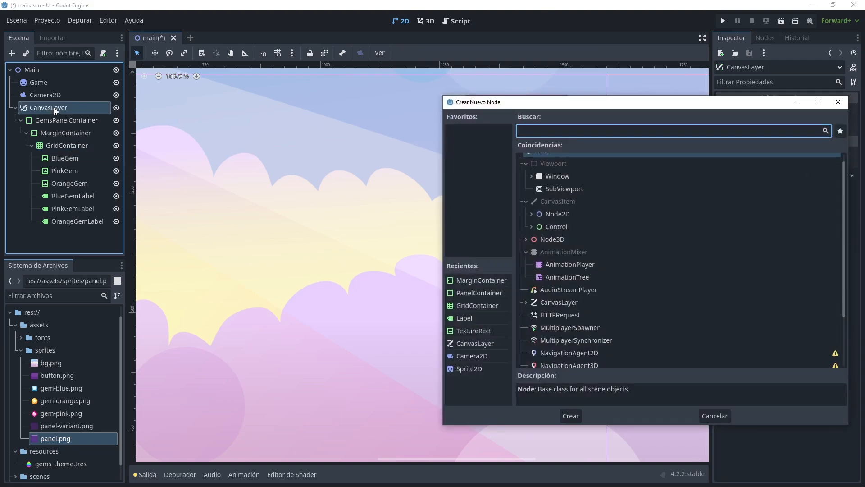
pyautogui.write('vbox')
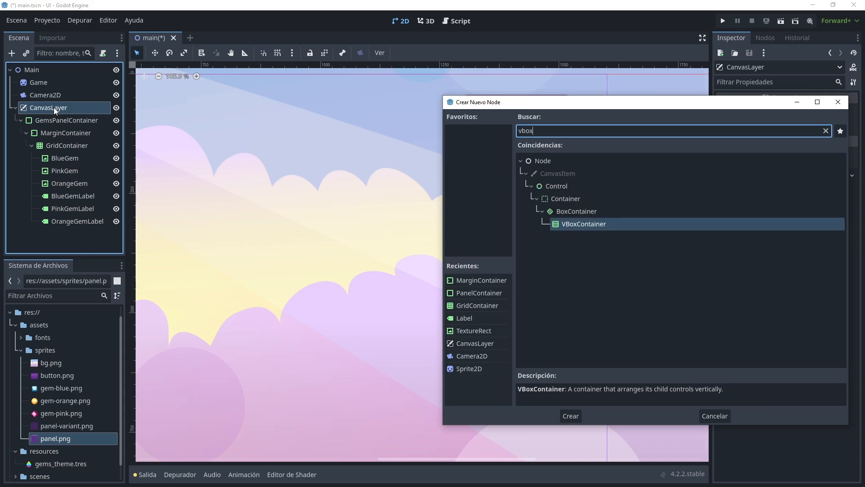
pyautogui.press('Return')
pyautogui.scroll(-3, 243, 174)
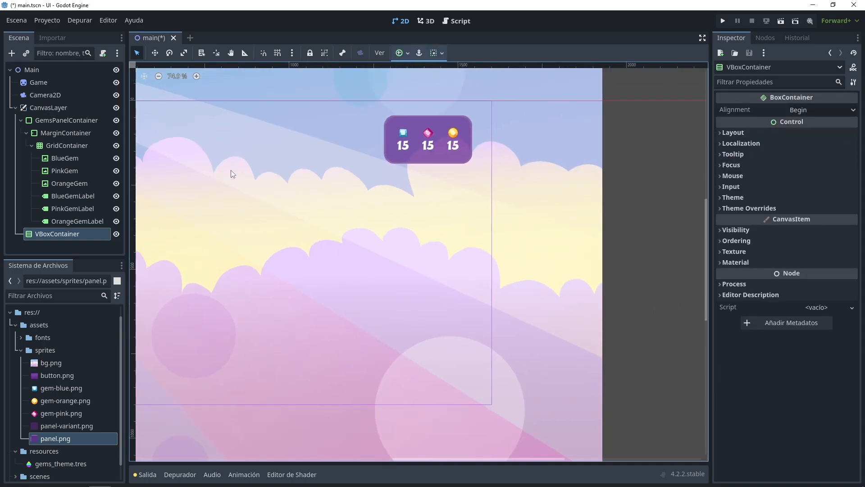
pyautogui.moveTo(261, 175); pyautogui.dragTo(481, 209, button='middle')
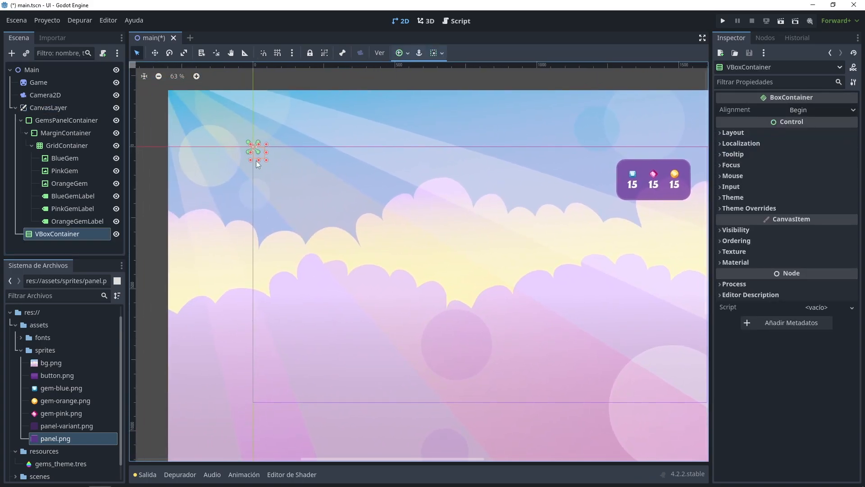
# Step: Add a Label node inside the VBoxContainer and set its text to "Win!"
pyautogui.click(31, 145)
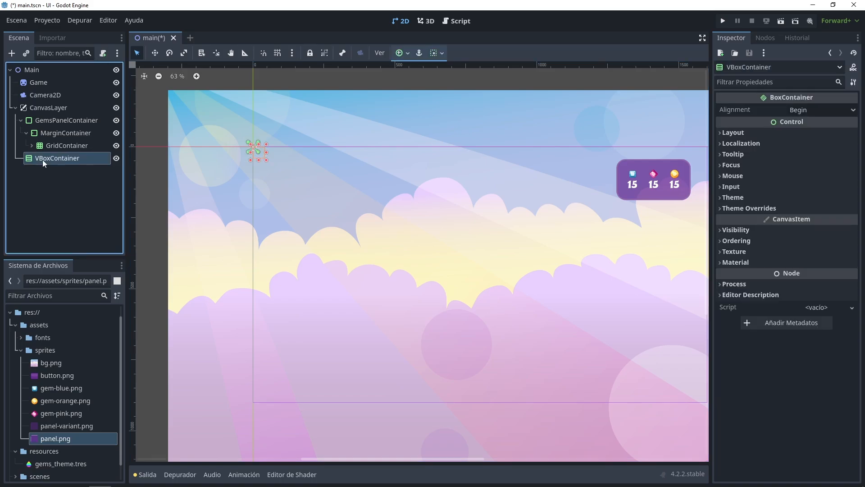
pyautogui.hotkey('ctrl', 'a')
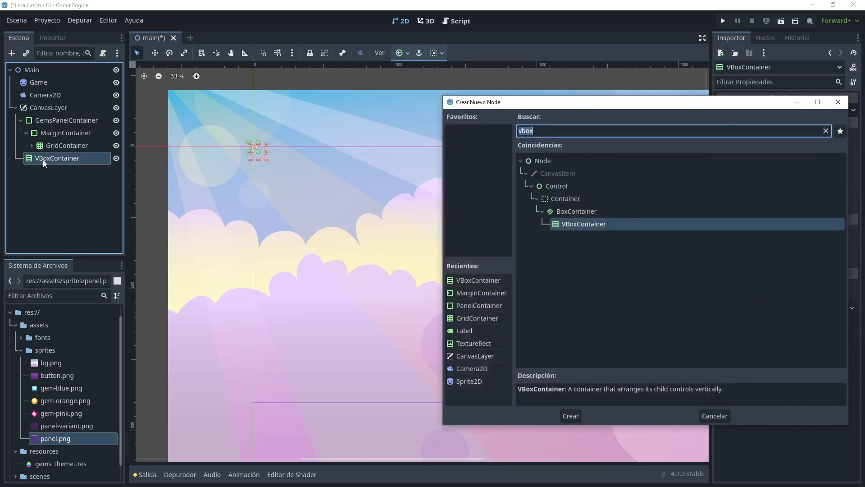
pyautogui.write('label')
pyautogui.press('Return')
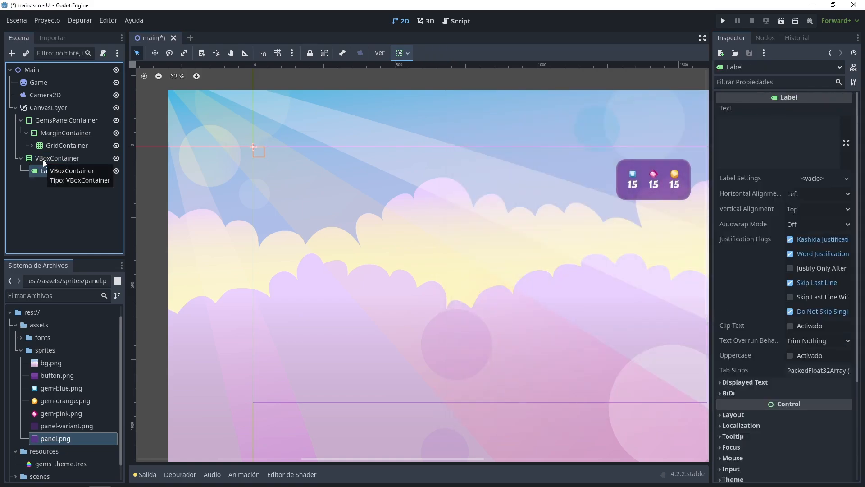
pyautogui.click(750, 156)
pyautogui.write('Win!')
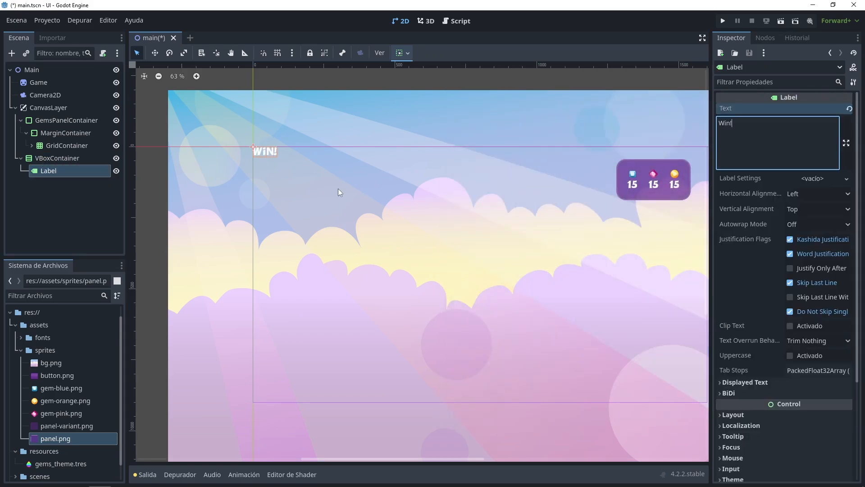
# Step: Rename the "Win!" label node as WinLabel
pyautogui.doubleClick(59, 171)
pyautogui.click(41, 171)
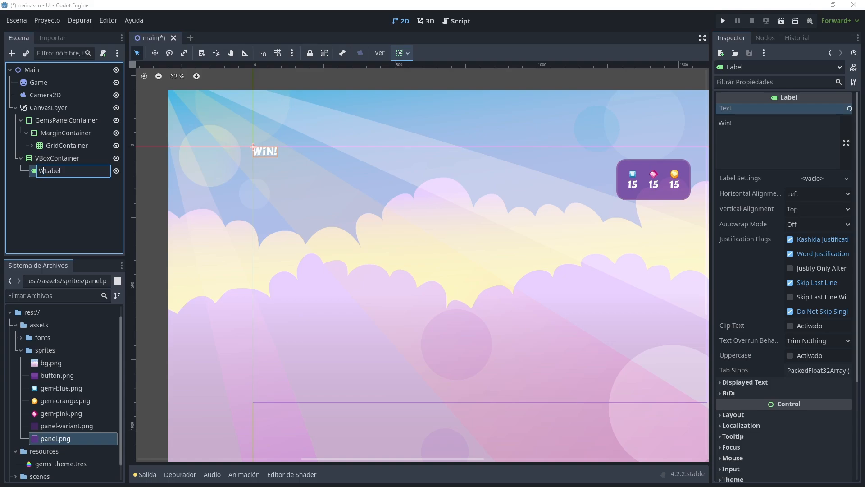
pyautogui.write('Win')
pyautogui.press('Return')
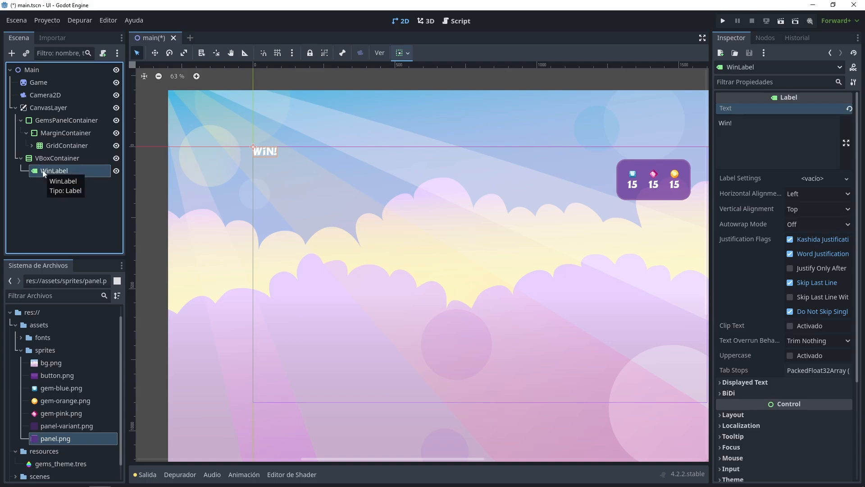
# Step: Duplicate WinLabel and set the copy's text to "Gems obtained"
pyautogui.click(46, 185)
pyautogui.click(50, 170)
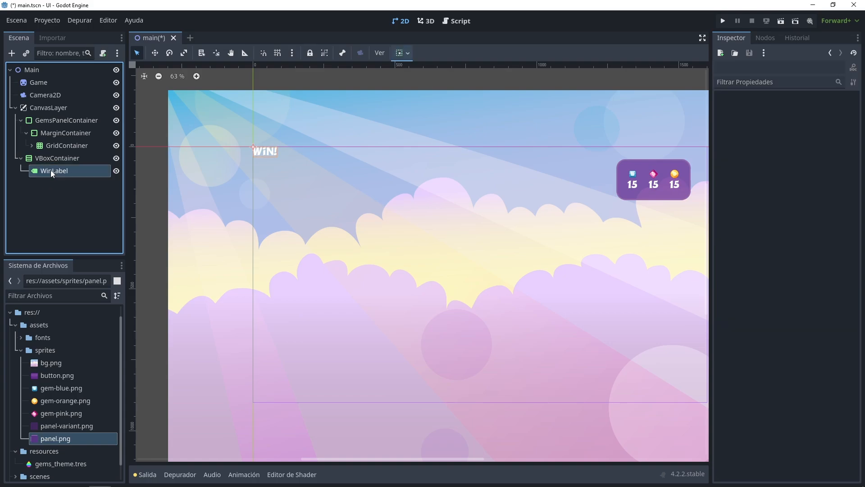
pyautogui.hotkey('ctrl', 'd')
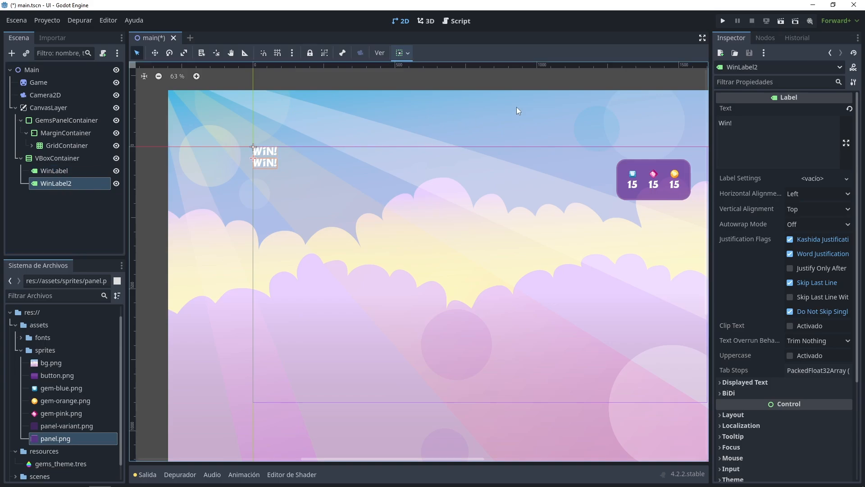
pyautogui.click(724, 123)
pyautogui.hotkey('ctrl', 'a')
pyautogui.write('Gems obtained')
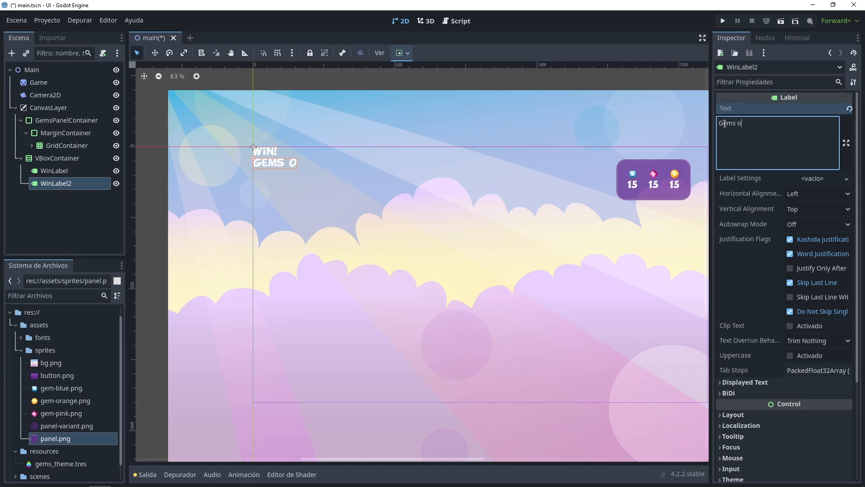
# Step: Rename the "Gems obtained" label as GemsLabel and move GemsPanelContainer into the VBoxContainer below it
pyautogui.click(65, 184)
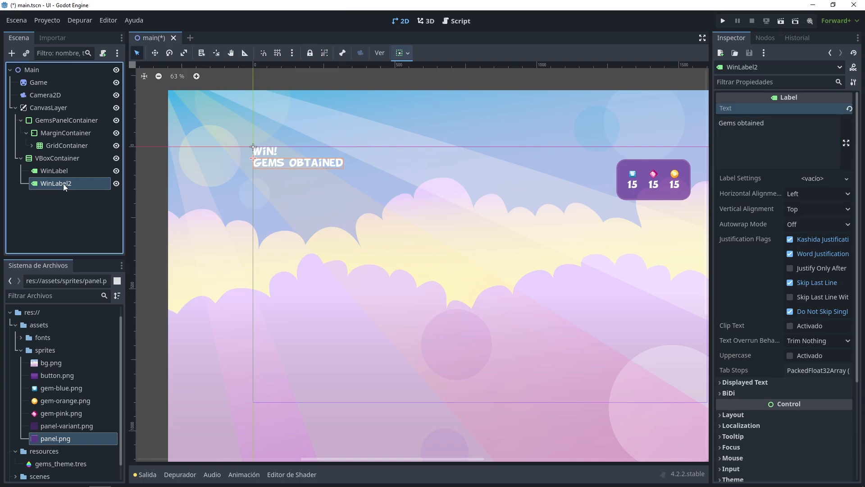
pyautogui.click(64, 183)
pyautogui.write('GemsLabel')
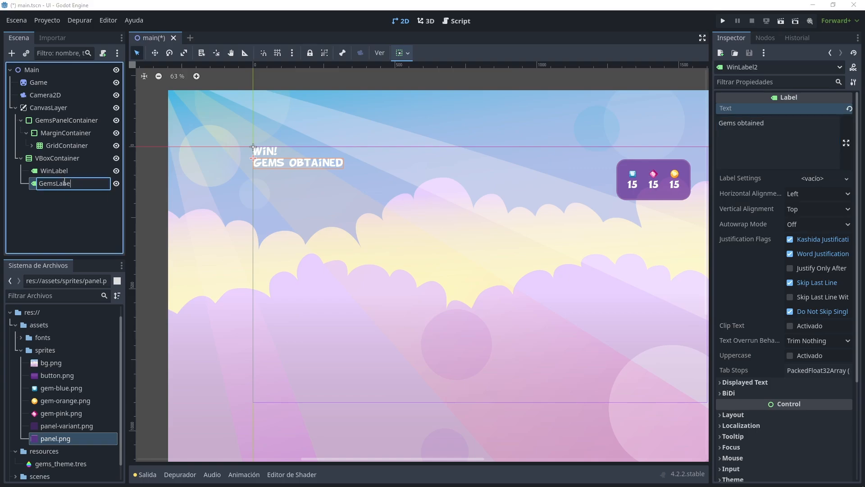
pyautogui.press('Return')
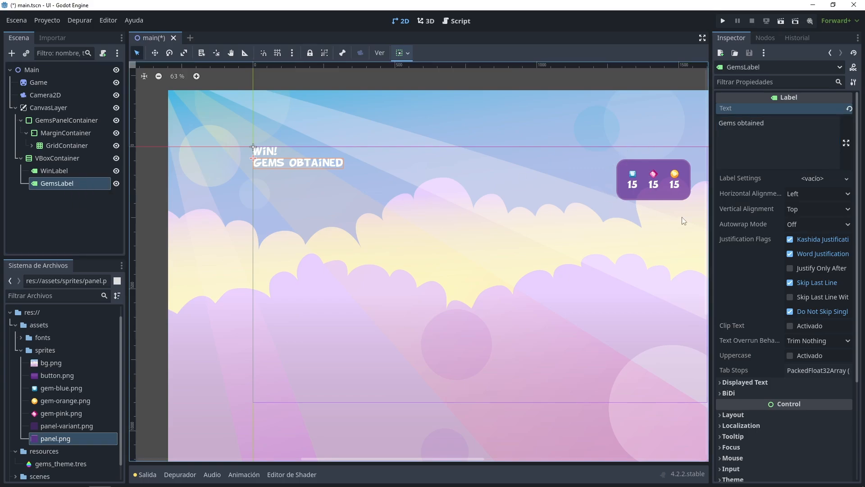
pyautogui.moveTo(63, 122); pyautogui.dragTo(64, 189)
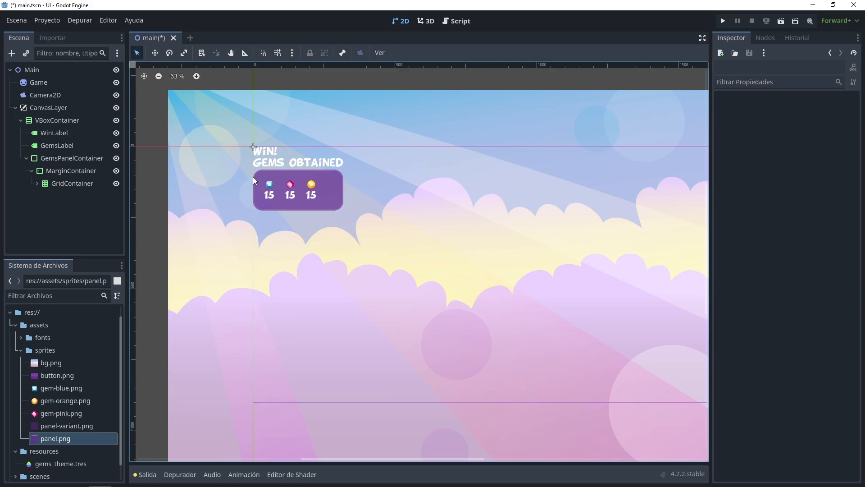
# Step: Add an HBoxContainer node as the last child of the VBoxContainer
pyautogui.click(60, 120)
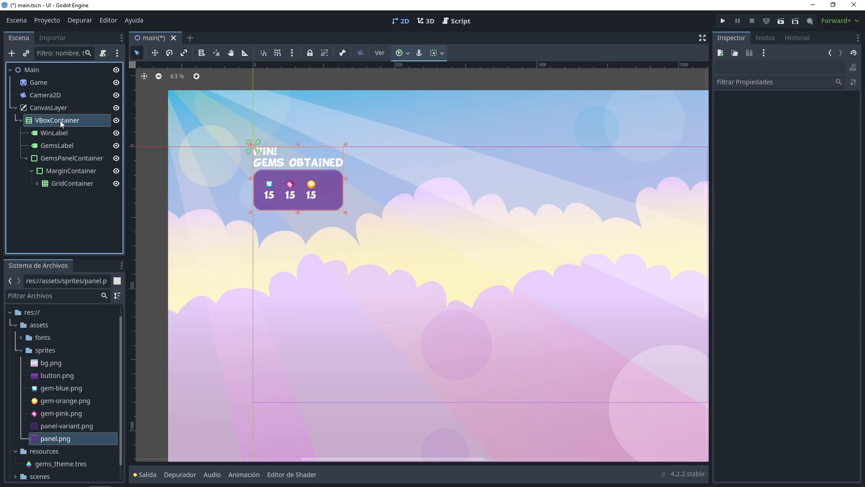
pyautogui.hotkey('ctrl', 'a')
pyautogui.write('la')
pyautogui.press('BackSpace')
pyautogui.press('BackSpace')
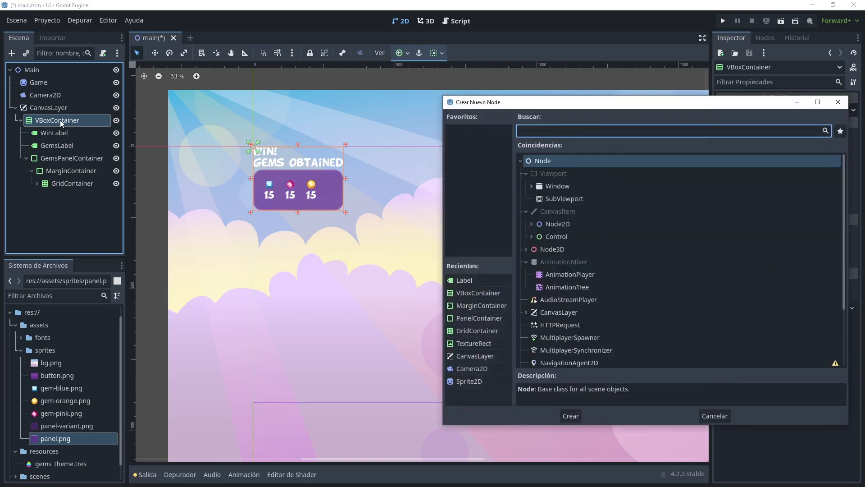
pyautogui.write('hb')
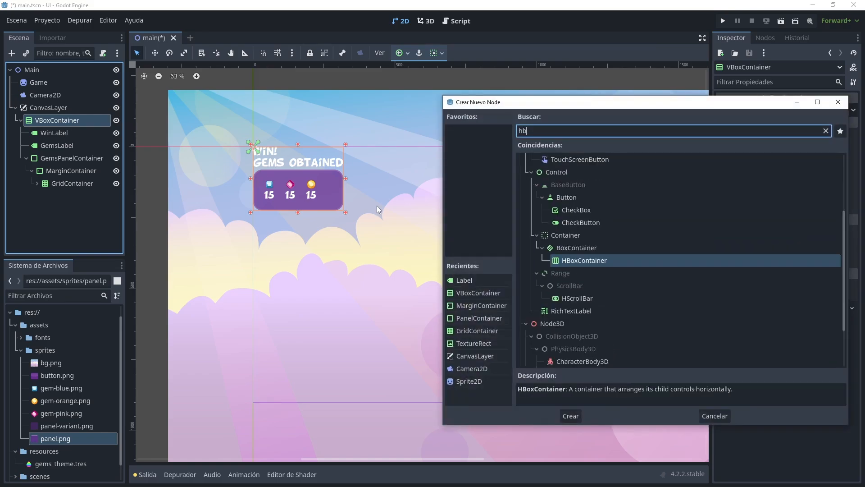
pyautogui.click(584, 260)
pyautogui.doubleClick(584, 260)
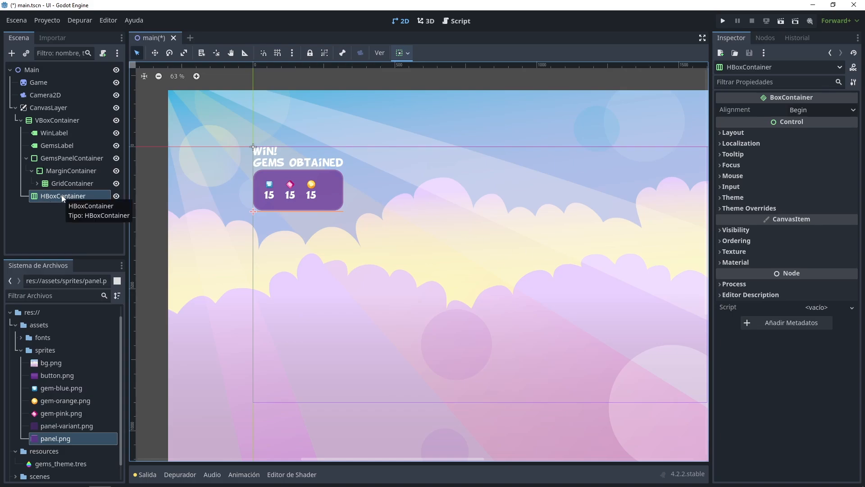
# Step: Add a Button node inside the HBoxContainer and set its text to "Retry"
pyautogui.hotkey('ctrl', 'a')
pyautogui.write('butt')
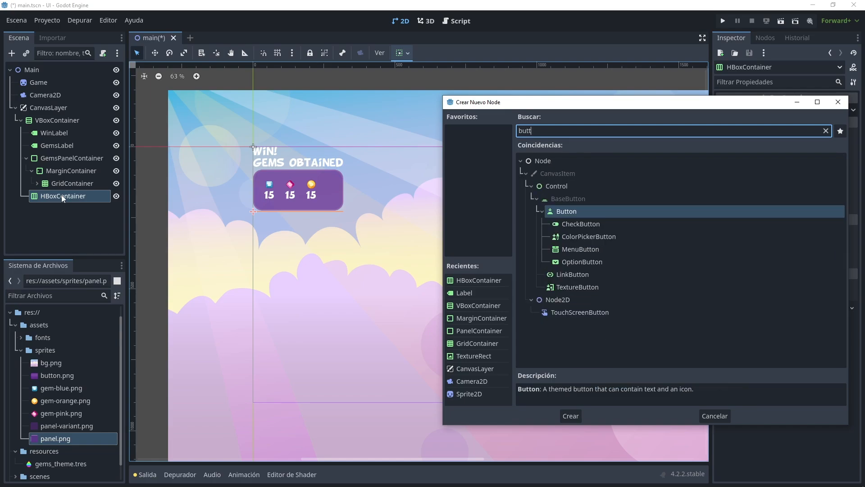
pyautogui.press('Return')
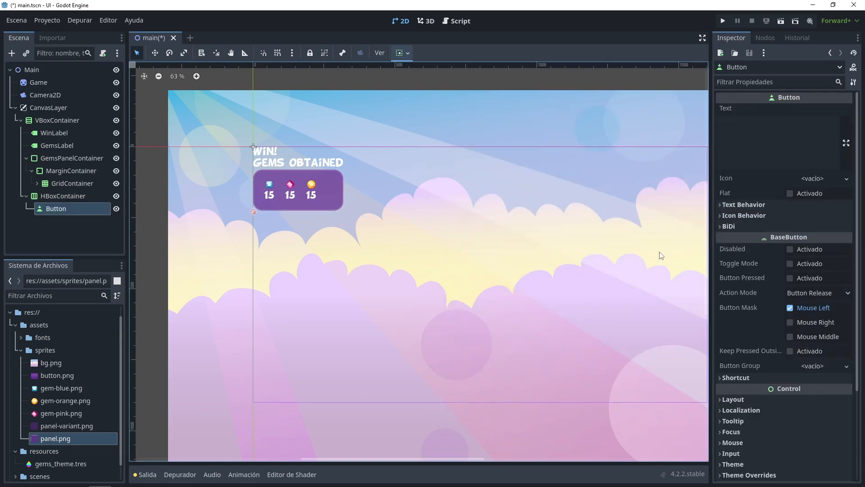
pyautogui.click(754, 134)
pyautogui.write('Retry')
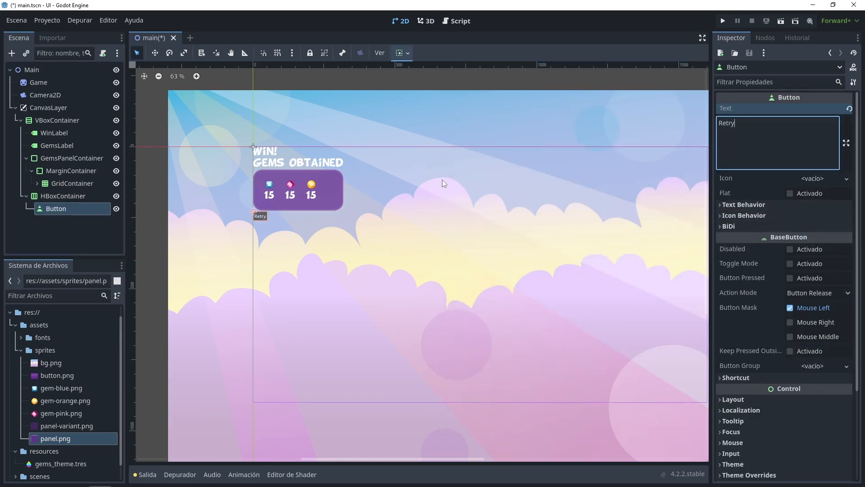
# Step: Duplicate the Retry button and set the copy's text to "Next"
pyautogui.scroll(4, 290, 223)
pyautogui.click(66, 210)
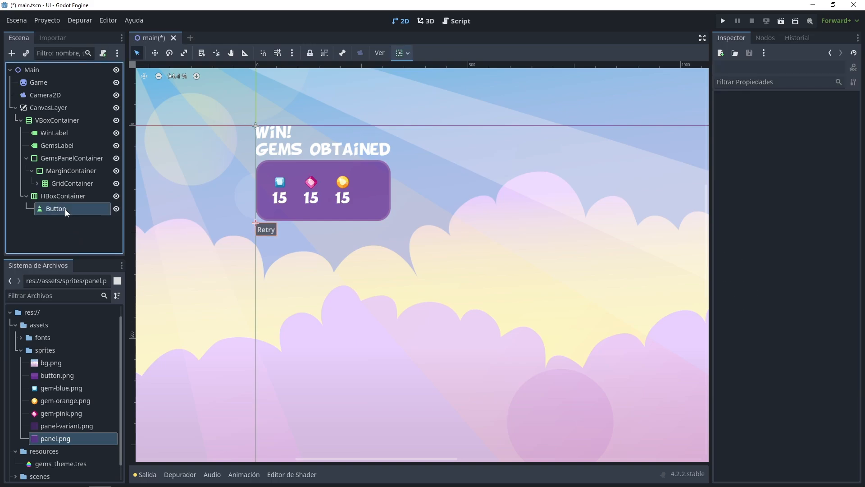
pyautogui.hotkey('ctrl', 'd')
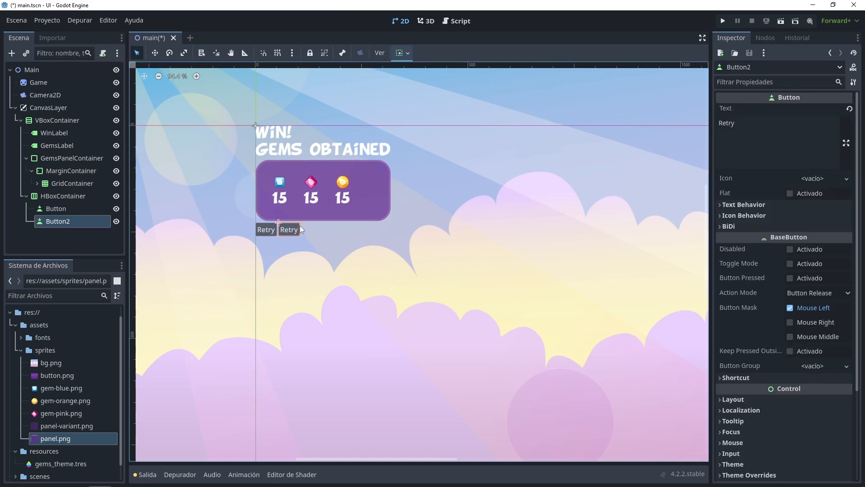
pyautogui.doubleClick(734, 123)
pyautogui.write('Next')
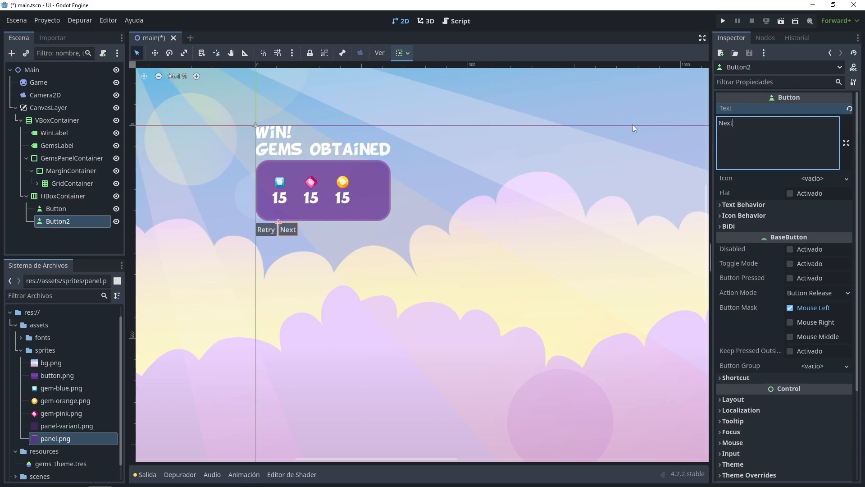
# Step: Rename the two button nodes in the HBoxContainer as RetryButton and NextButton
pyautogui.doubleClick(57, 208)
pyautogui.write('RetryButton')
pyautogui.press('Return')
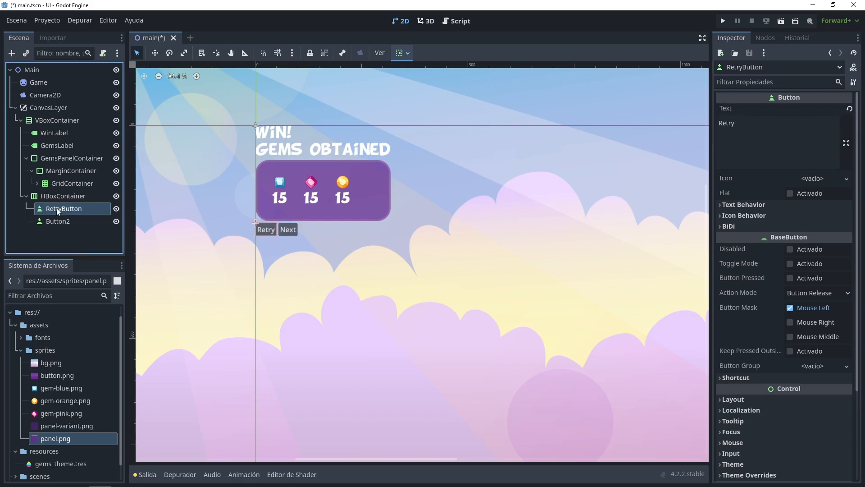
pyautogui.press('Down')
pyautogui.press('F2')
pyautogui.write('NextButton')
pyautogui.press('Return')
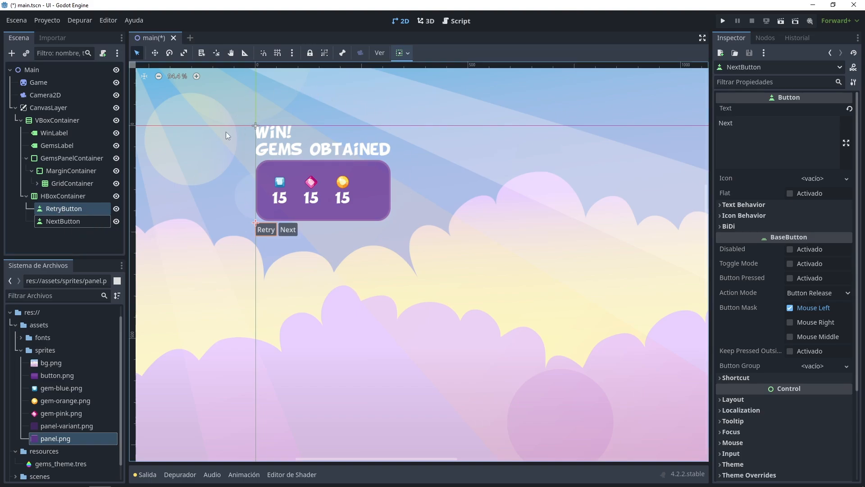
# Step: Add a PanelContainer under CanvasLayer and move the VBoxContainer with all its contents into it
pyautogui.click(43, 108)
pyautogui.hotkey('ctrl', 'a')
pyautogui.write('pane')
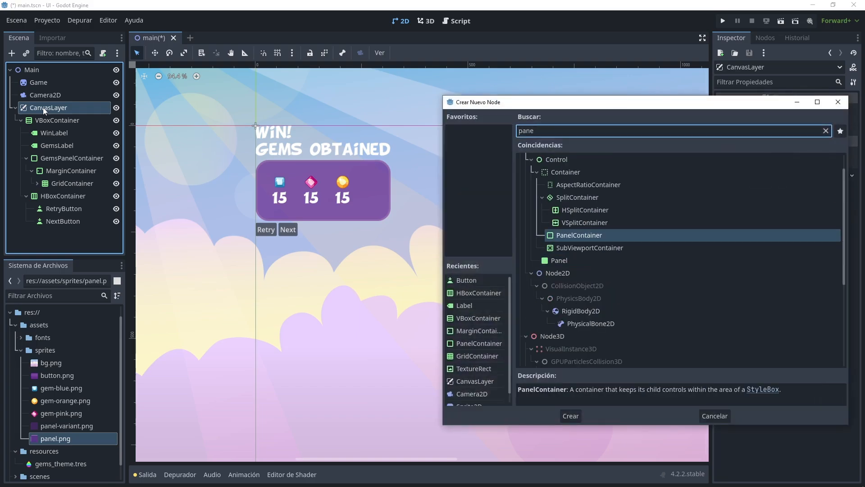
pyautogui.press('Return')
pyautogui.click(55, 120)
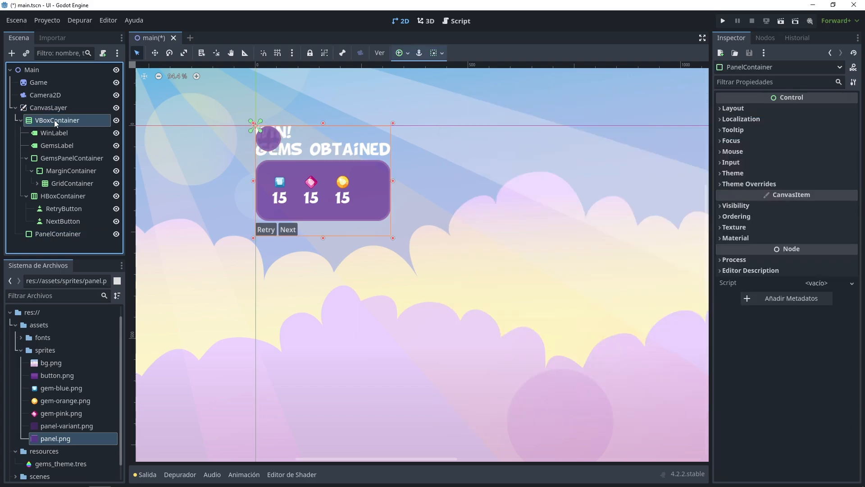
pyautogui.moveTo(54, 120); pyautogui.dragTo(63, 234)
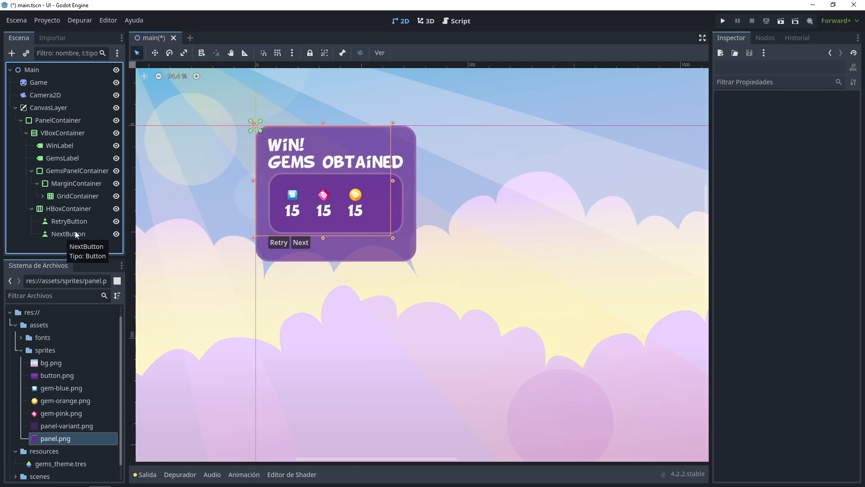
pyautogui.click(244, 234)
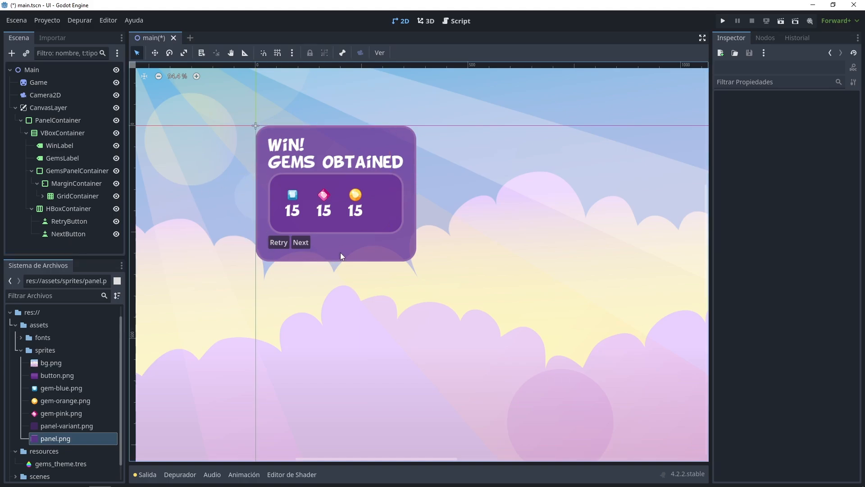
# Step: Rename the PanelContainer under CanvasLayer as WinPanelContainer
pyautogui.doubleClick(61, 120)
pyautogui.write('Win')
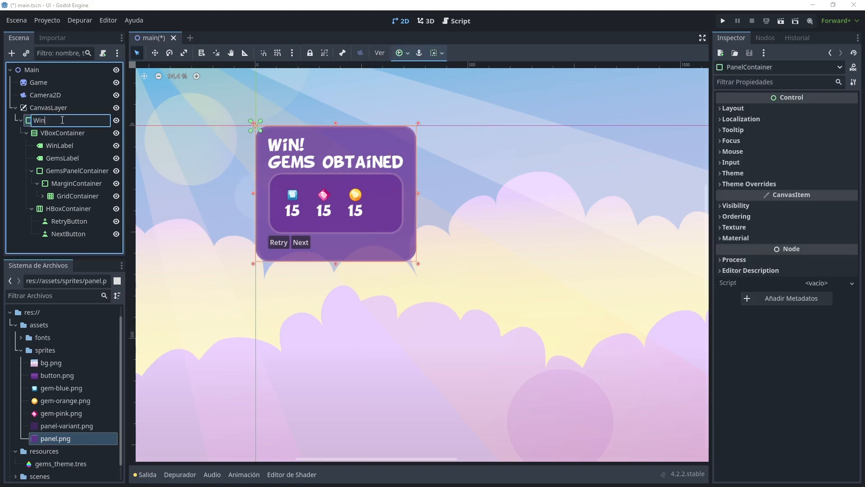
pyautogui.write('PanelContainer')
pyautogui.press('Return')
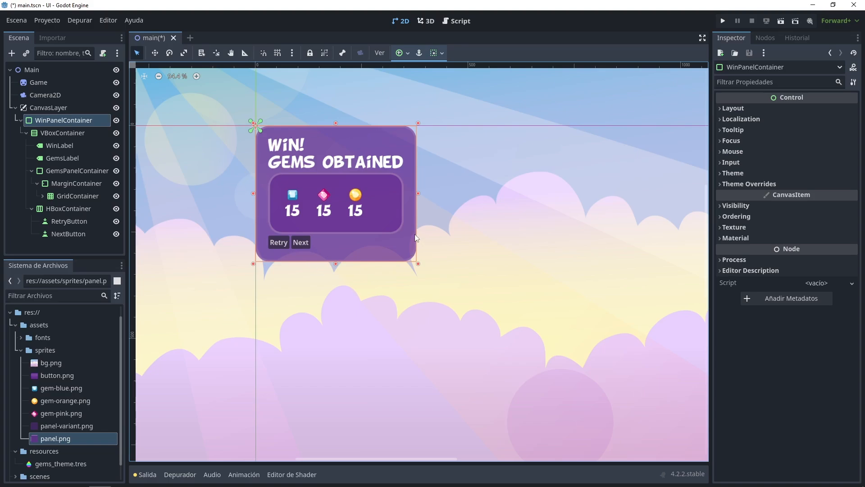
# Step: Apply the centre anchor preset to WinPanelContainer so it sits in the middle of the viewport
pyautogui.scroll(-11, 424, 239)
pyautogui.moveTo(479, 242); pyautogui.dragTo(359, 191, button='middle')
pyautogui.scroll(7, 424, 247)
pyautogui.click(407, 53)
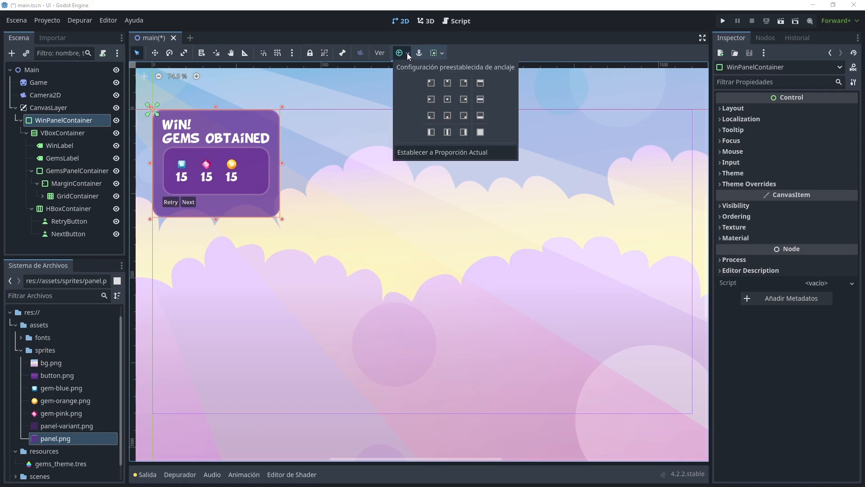
pyautogui.click(445, 99)
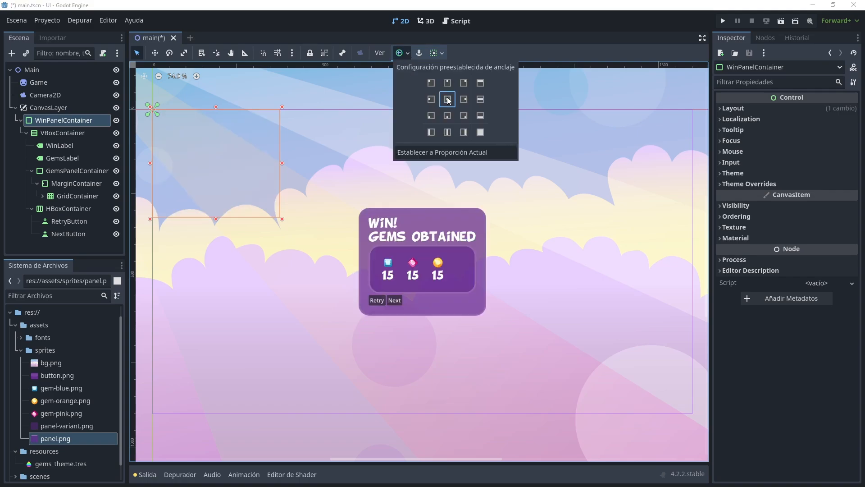
pyautogui.click(423, 191)
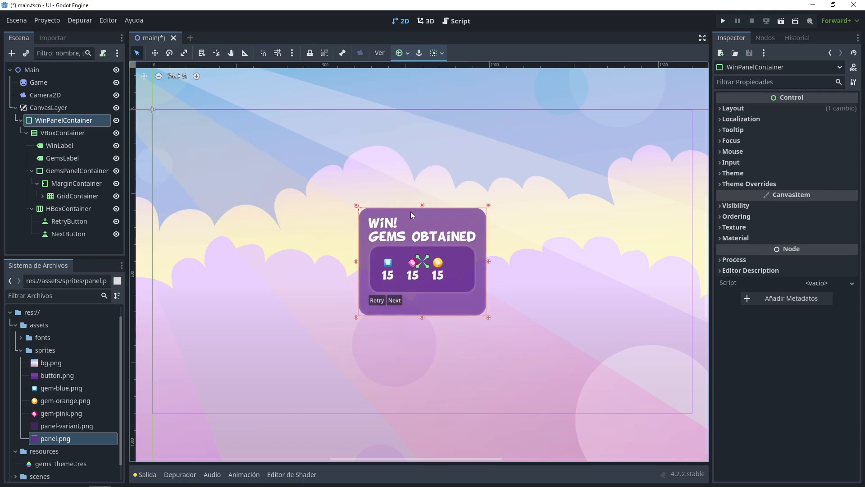
pyautogui.scroll(1, 422, 250)
pyautogui.scroll(2, 421, 248)
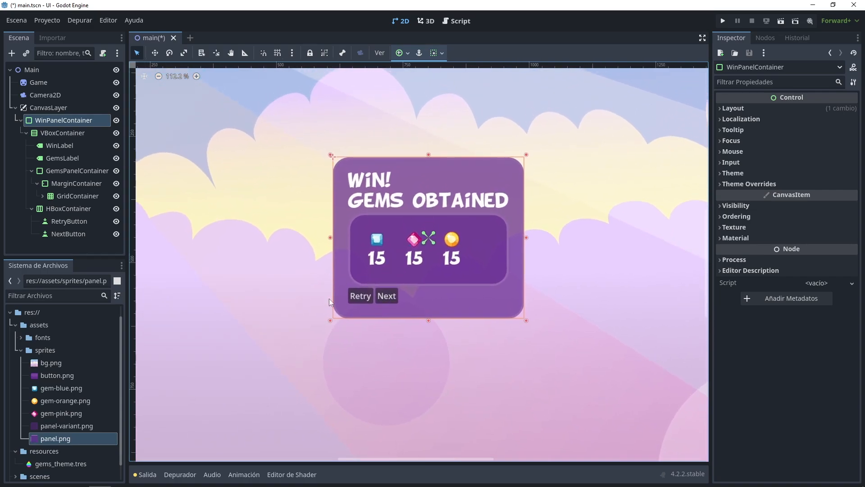
# Step: In gems_theme.tres, override the Button type's font with assets/fonts/BD_Cartoon_Shout.ttf
pyautogui.click(77, 465)
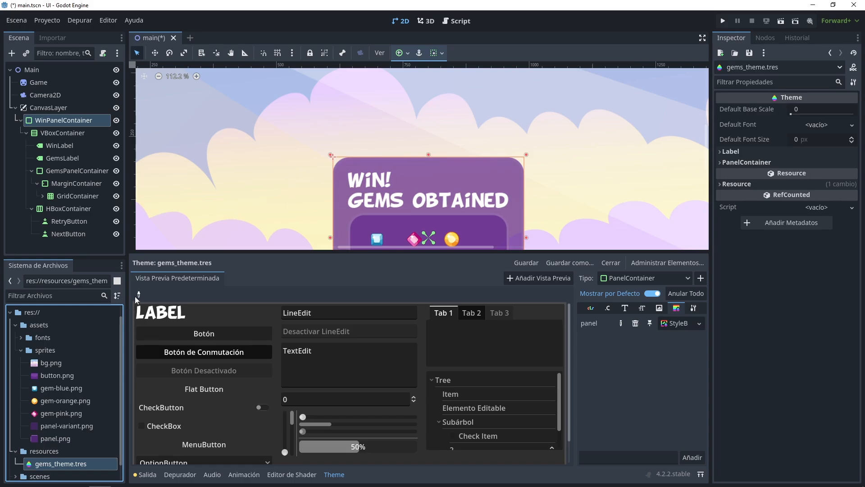
pyautogui.click(138, 295)
pyautogui.click(204, 333)
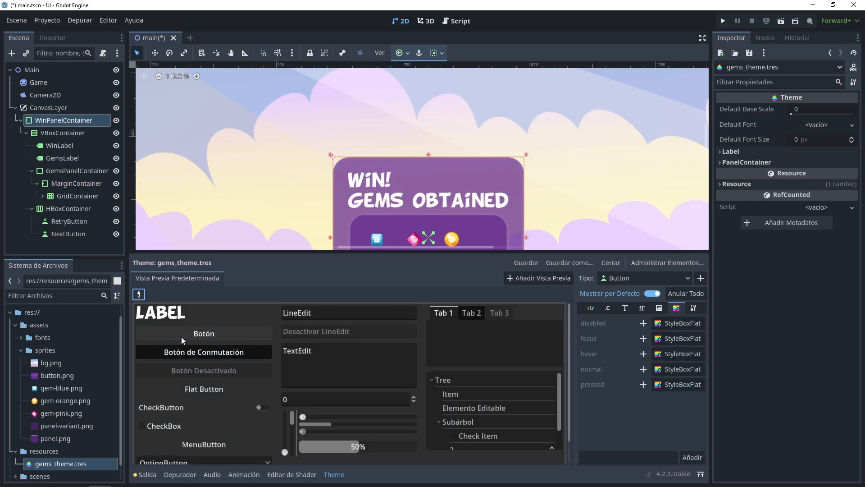
pyautogui.click(625, 307)
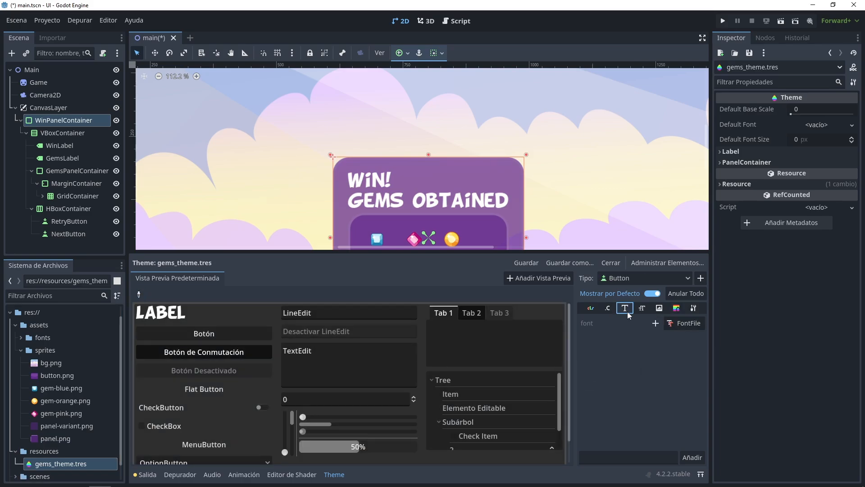
pyautogui.click(656, 324)
pyautogui.click(678, 323)
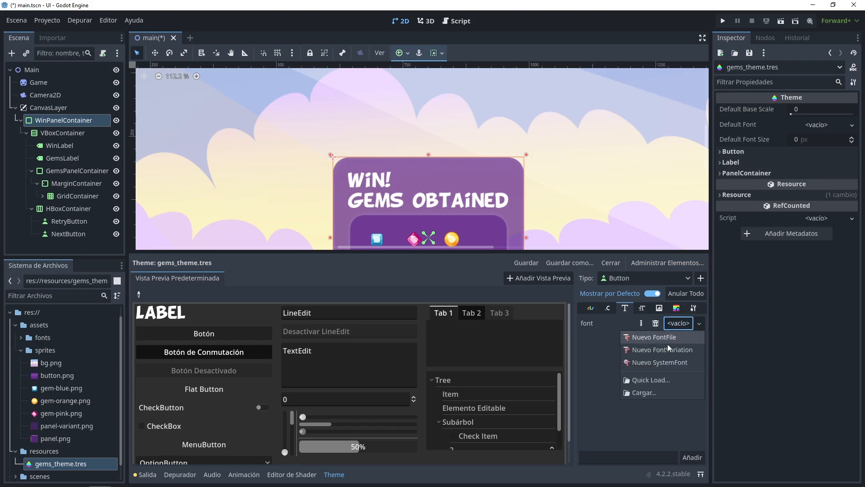
pyautogui.click(656, 381)
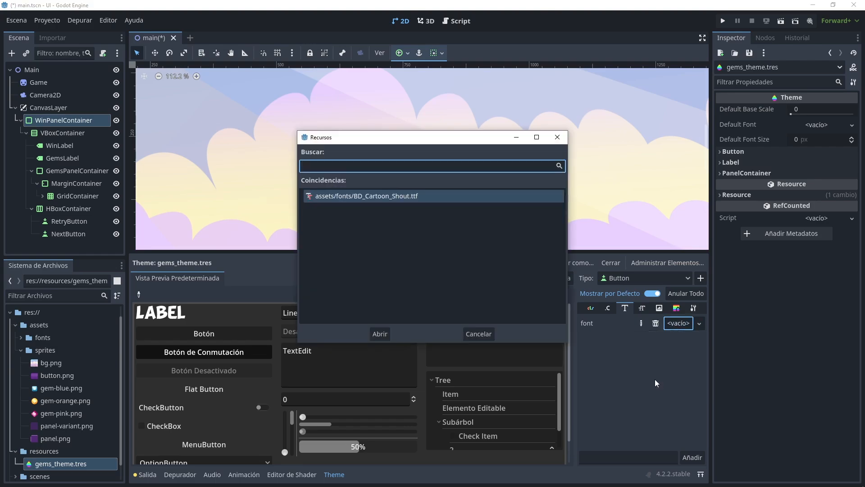
pyautogui.doubleClick(402, 198)
pyautogui.moveTo(490, 255); pyautogui.dragTo(491, 319)
pyautogui.moveTo(540, 210)
pyautogui.mouseDown(button='middle')
pyautogui.moveTo(507, 211)
pyautogui.moveTo(532, 206)
pyautogui.mouseUp(button='middle')
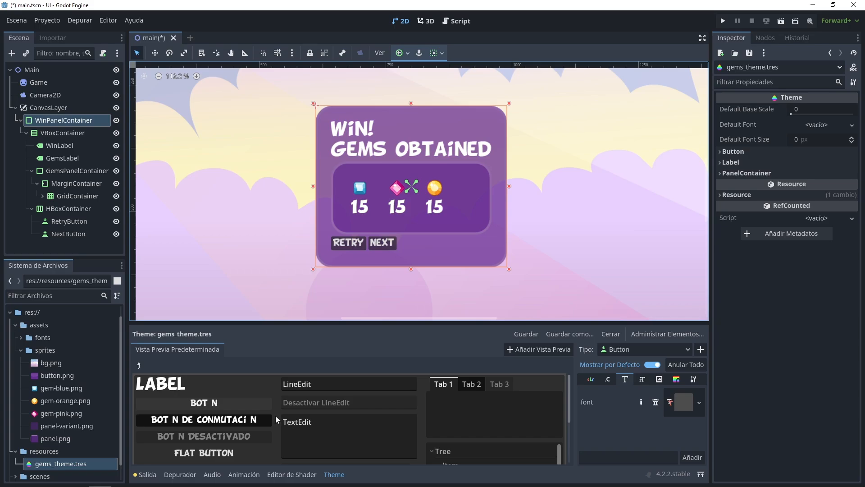
# Step: Override the Button type's font size in the theme with 28
pyautogui.click(642, 380)
pyautogui.click(656, 394)
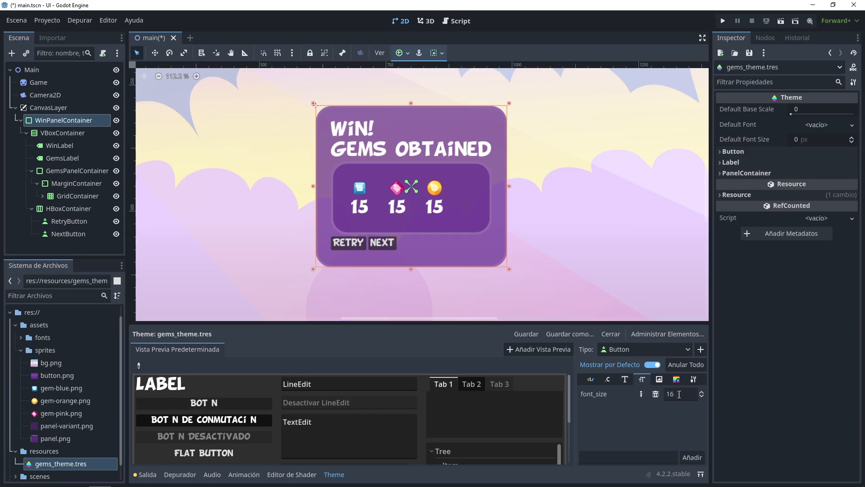
pyautogui.write('28')
pyautogui.press('Return')
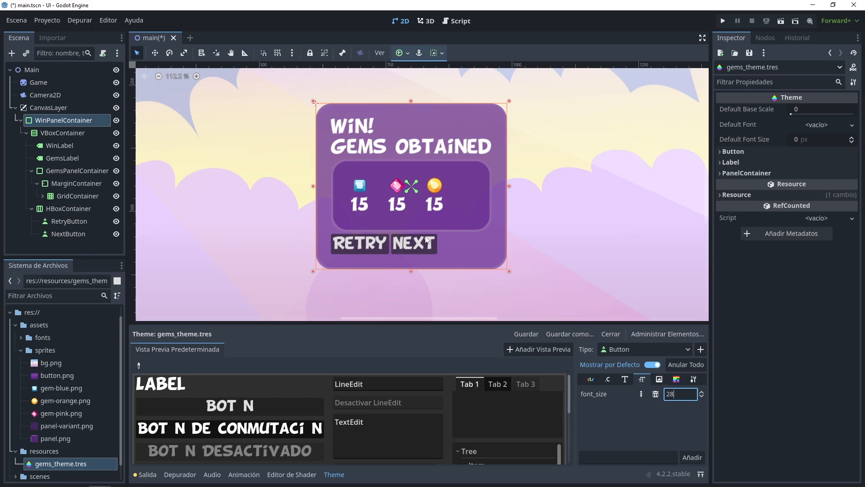
# Step: Give the Button type's normal style a new StyleBoxTexture that uses button.png as its texture
pyautogui.click(676, 380)
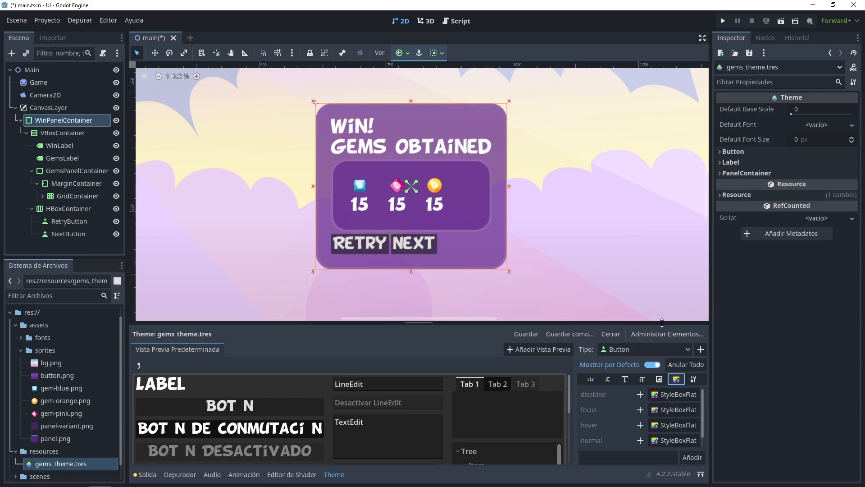
pyautogui.moveTo(660, 323); pyautogui.dragTo(662, 300)
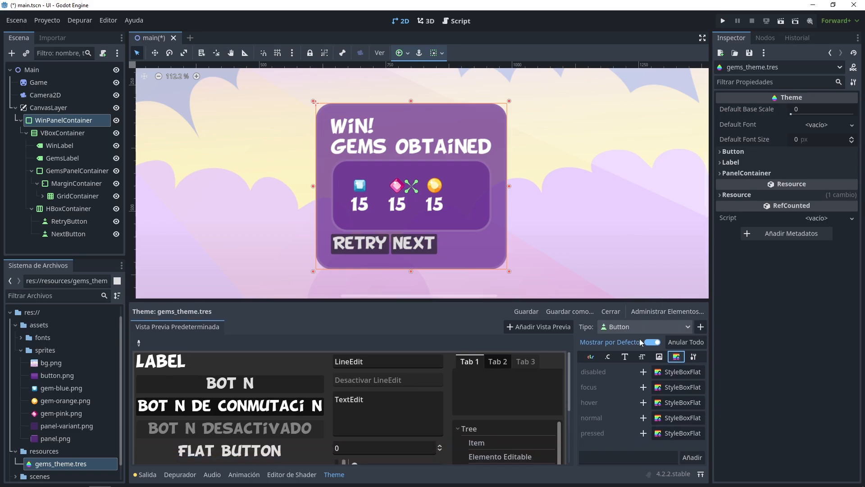
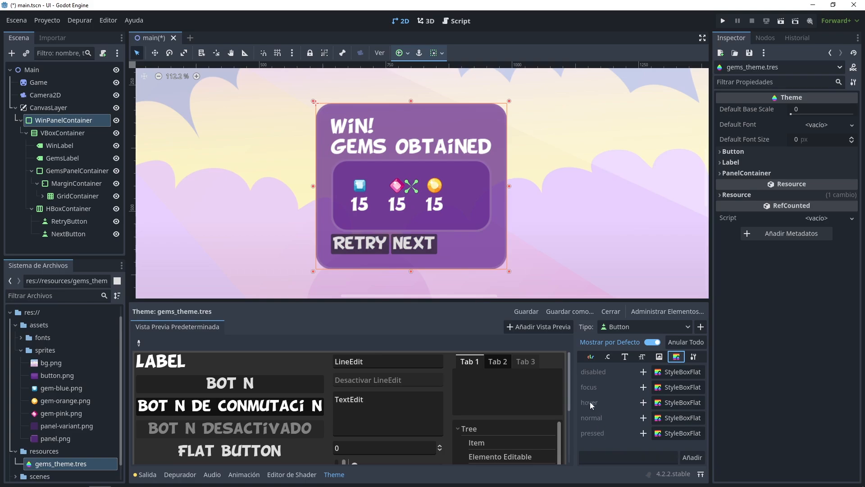
pyautogui.moveTo(589, 404)
pyautogui.click(699, 419)
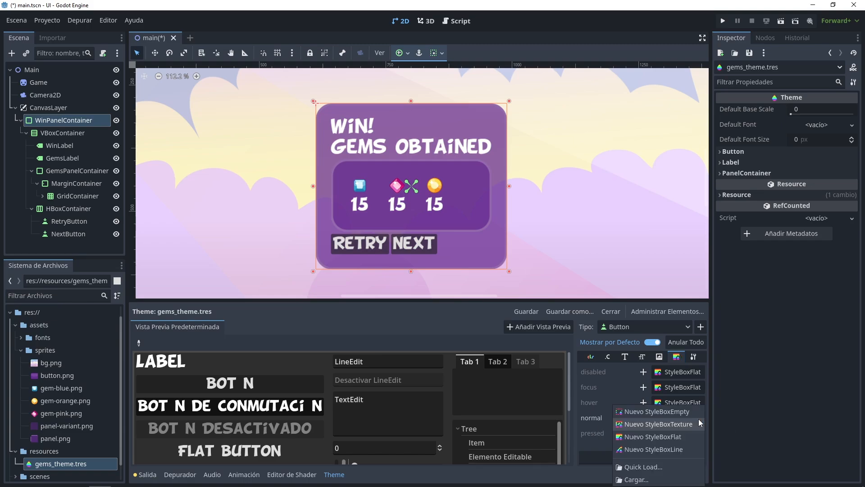
pyautogui.click(683, 423)
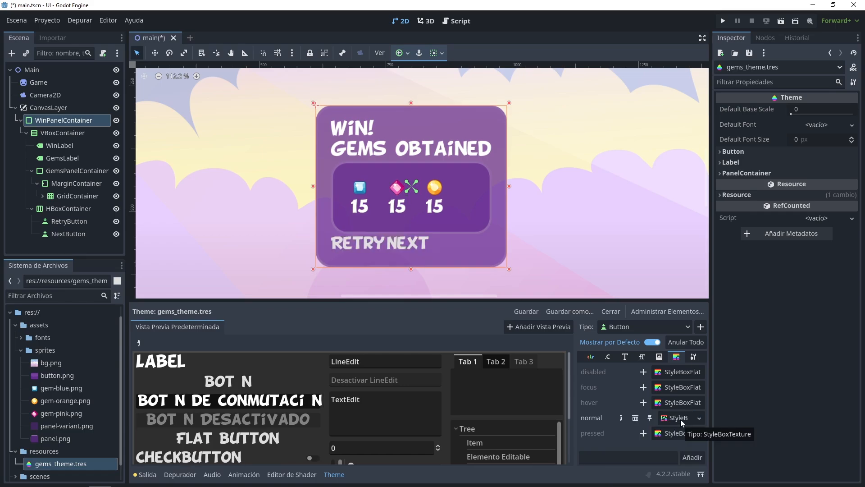
pyautogui.click(683, 418)
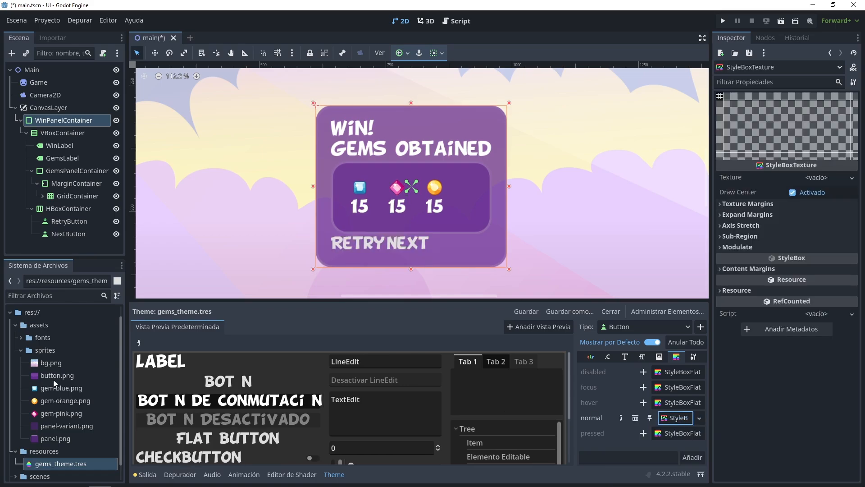
pyautogui.moveTo(51, 375); pyautogui.dragTo(817, 177)
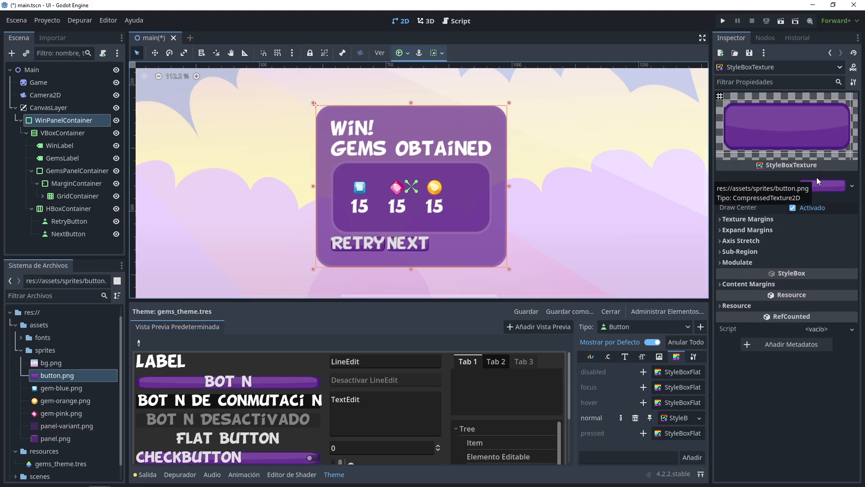
# Step: Set the left, top, right and bottom texture margins of the button's normal style to 18 px
pyautogui.click(739, 219)
pyautogui.click(800, 231)
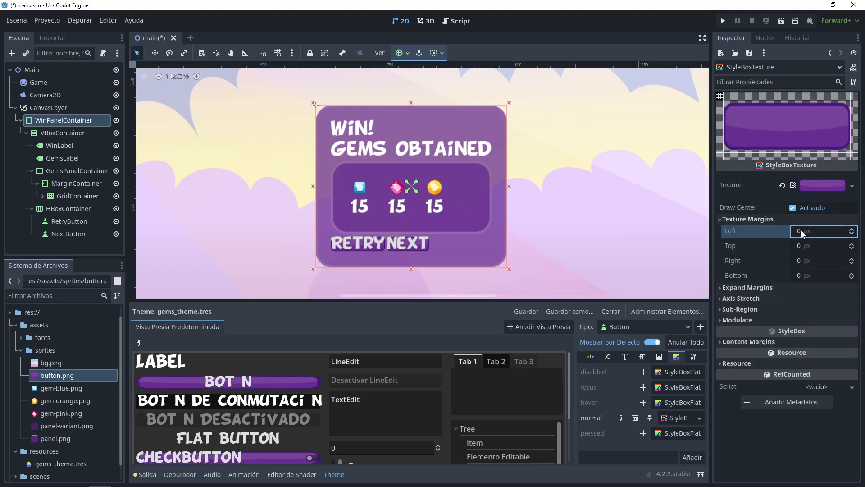
pyautogui.write('18')
pyautogui.press('Tab')
pyautogui.write('18')
pyautogui.press('Tab')
pyautogui.write('18')
pyautogui.press('Tab')
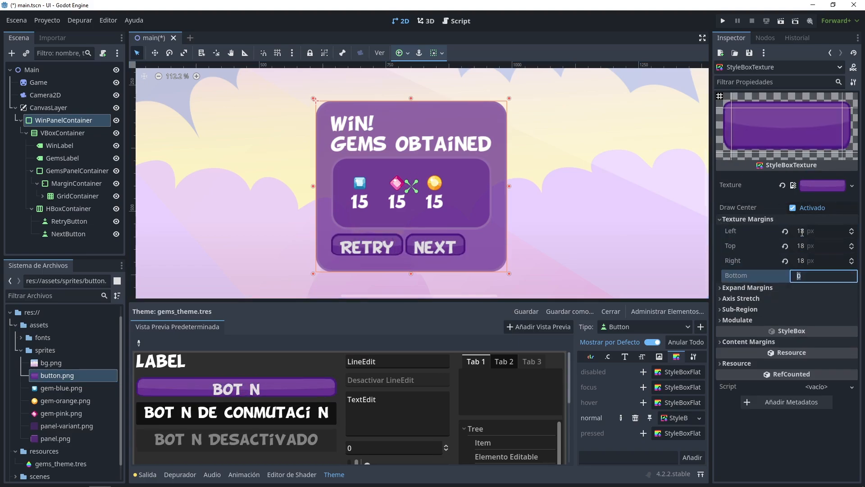
pyautogui.write('18')
pyautogui.press('Tab')
pyautogui.scroll(-1, 484, 150)
pyautogui.moveTo(548, 176); pyautogui.dragTo(600, 173, button='middle')
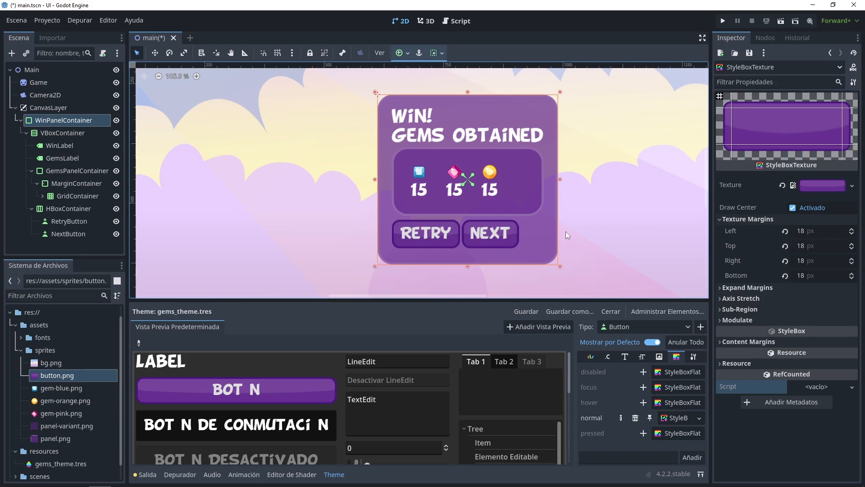
pyautogui.scroll(7, 566, 231)
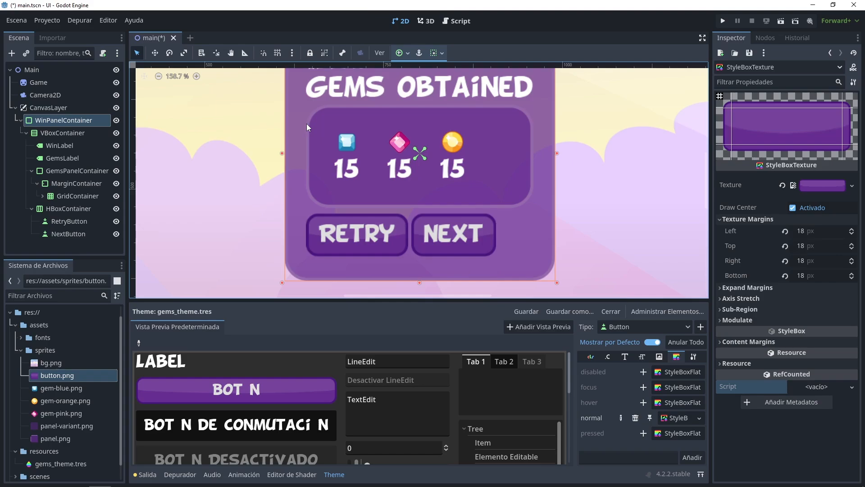
# Step: Add a custom type named PanelContainerVariant to the theme and set its base type to PanelContainer
pyautogui.click(700, 327)
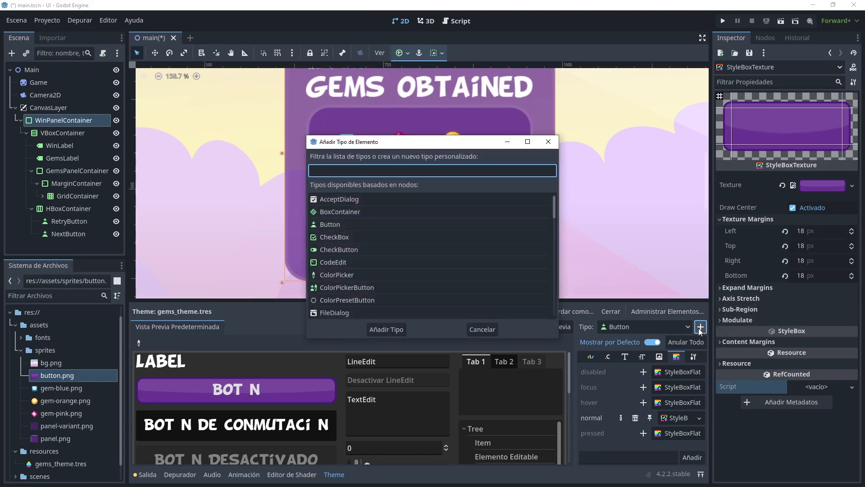
pyautogui.write('PanelContainerV')
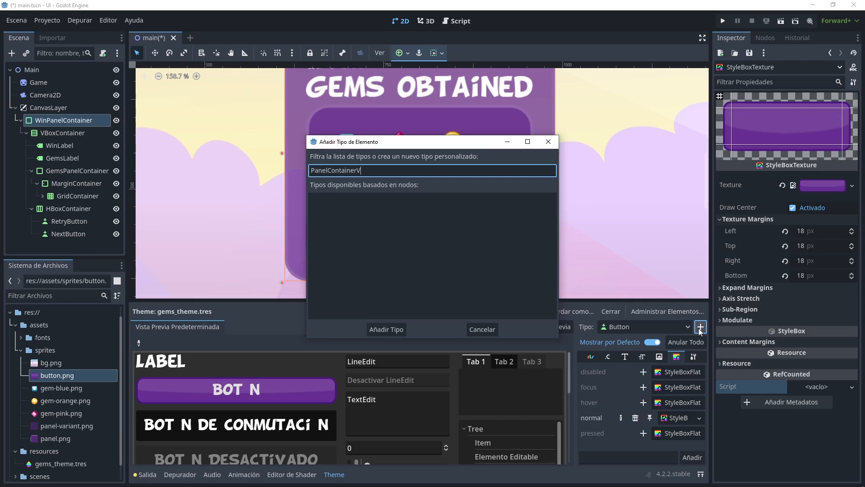
pyautogui.write('ariant')
pyautogui.click(381, 330)
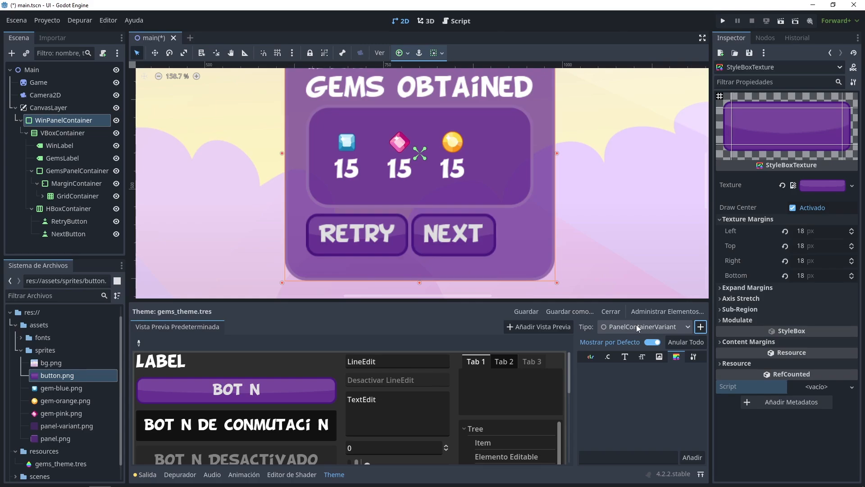
pyautogui.click(694, 358)
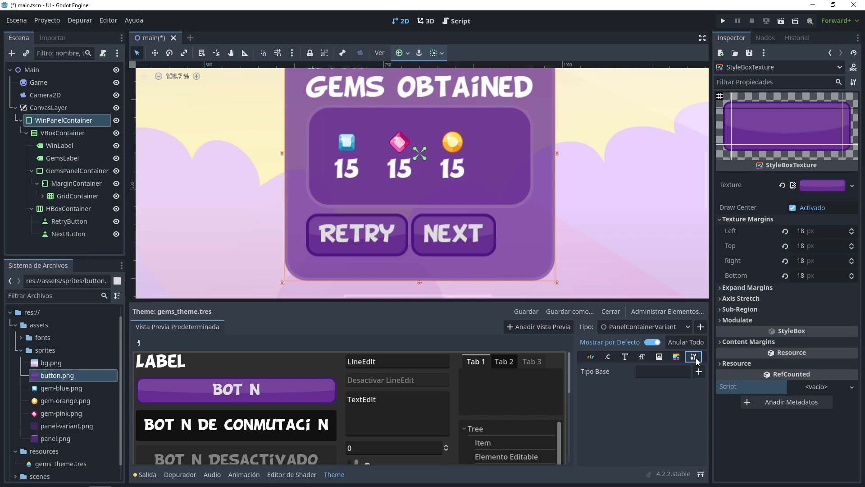
pyautogui.click(698, 371)
pyautogui.write('panelcontainer')
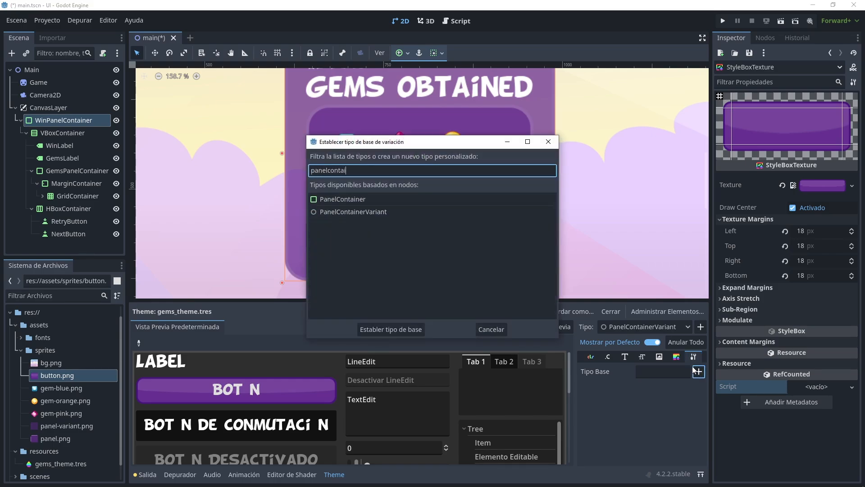
pyautogui.doubleClick(364, 199)
# Step: Give PanelContainerVariant's panel style a new StyleBoxTexture that uses panel-variant.png as its texture
pyautogui.click(676, 357)
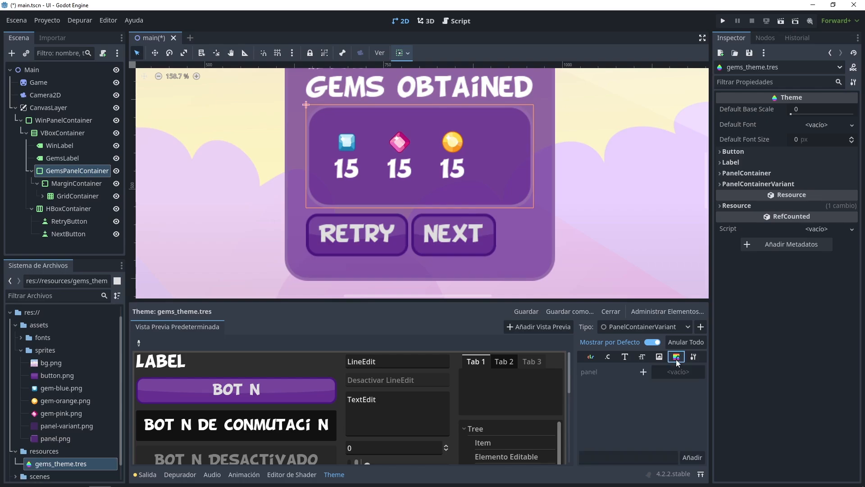
pyautogui.click(677, 372)
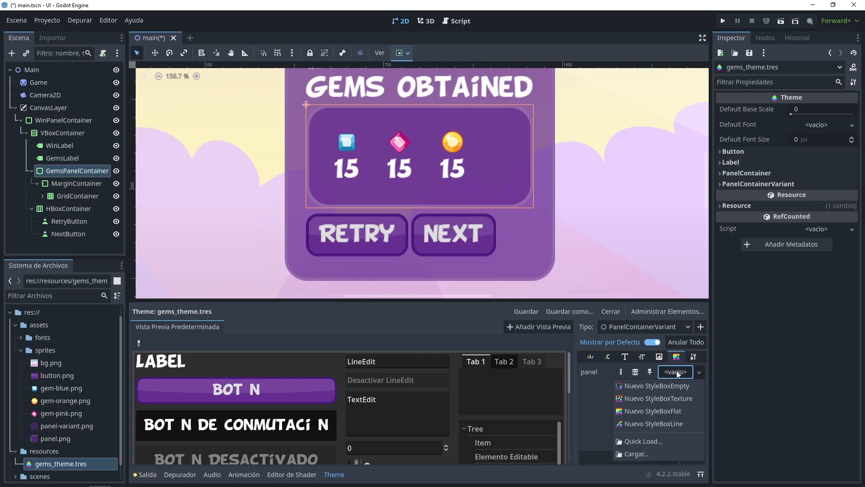
pyautogui.click(669, 395)
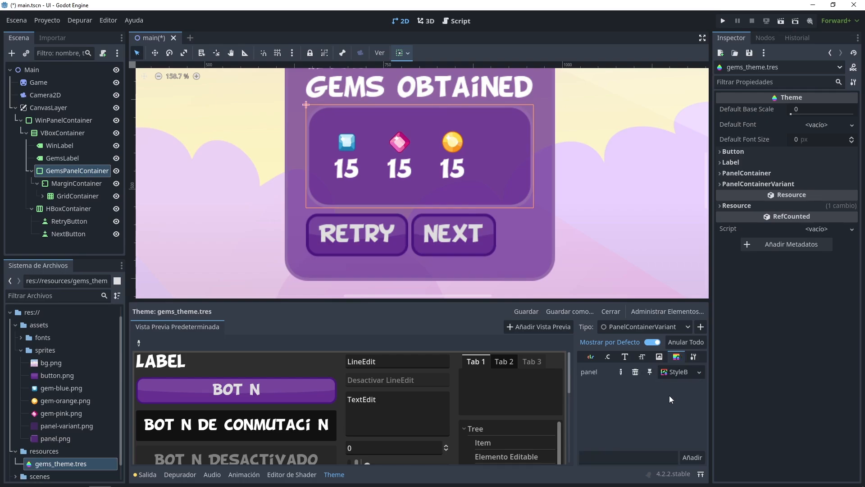
pyautogui.click(672, 375)
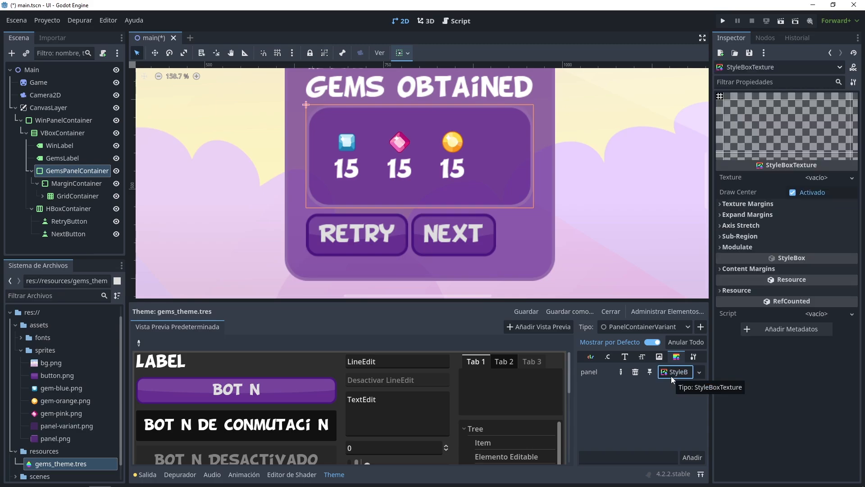
pyautogui.moveTo(72, 424); pyautogui.dragTo(804, 178)
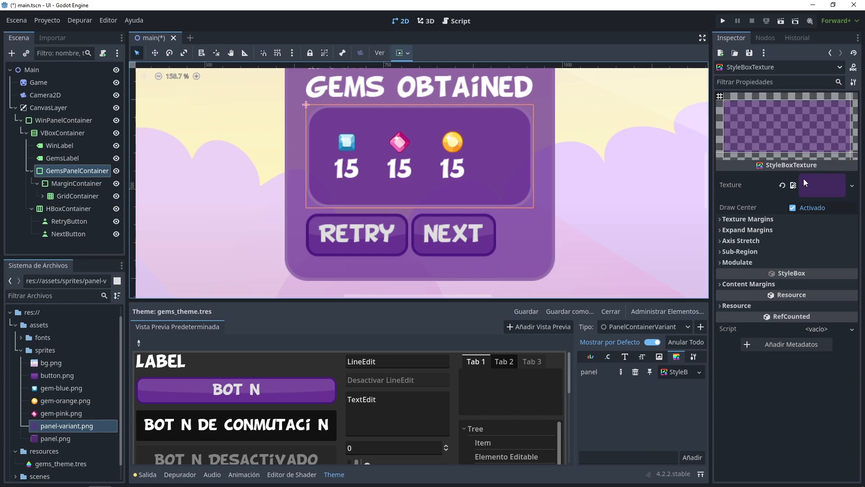
# Step: Set the left, top, right and bottom texture margins of PanelContainerVariant's panel style to 10 px
pyautogui.click(721, 219)
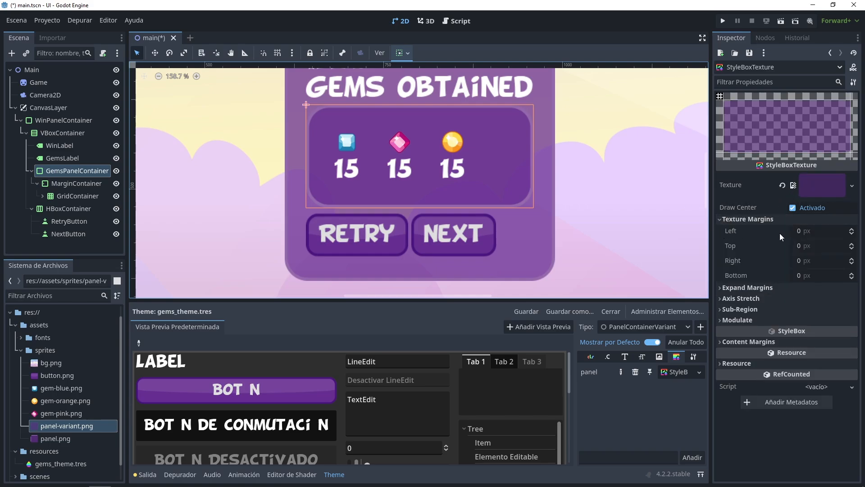
pyautogui.click(798, 231)
pyautogui.write('10')
pyautogui.press('Tab')
pyautogui.write('10')
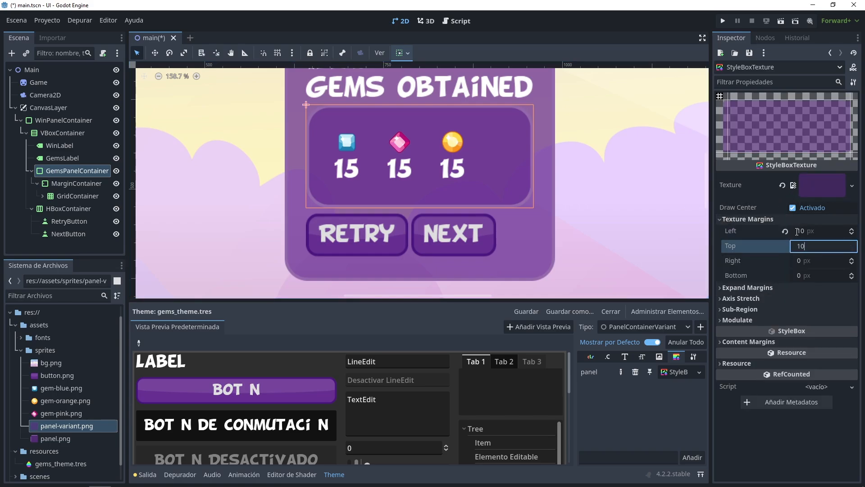
pyautogui.press('Tab')
pyautogui.write('10')
pyautogui.press('Tab')
pyautogui.write('10')
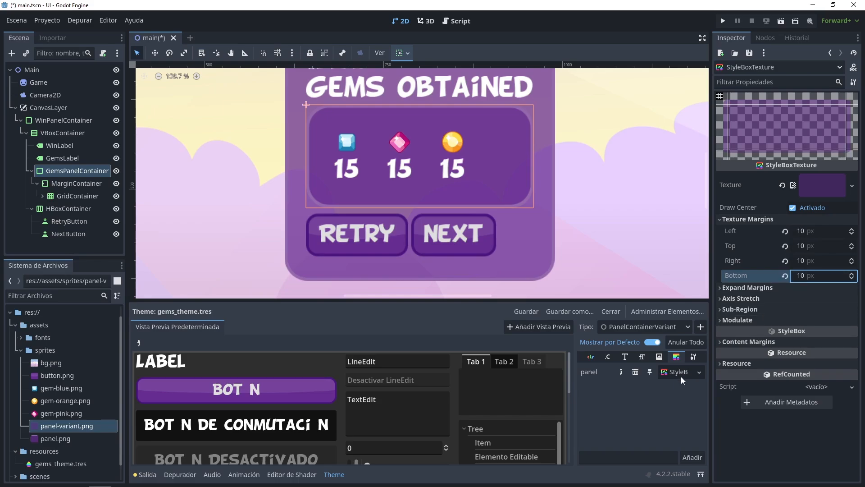
# Step: Set the type variation of the GemsPanelContainer node to PanelContainerVariant
pyautogui.click(693, 356)
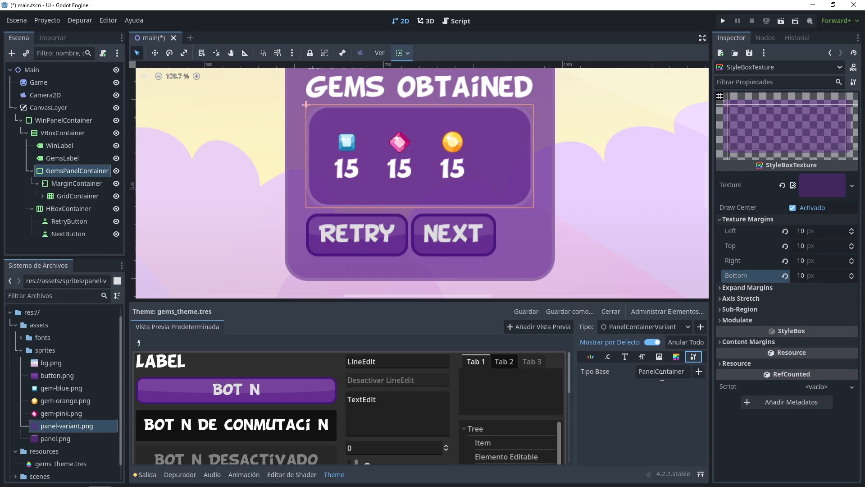
pyautogui.click(79, 171)
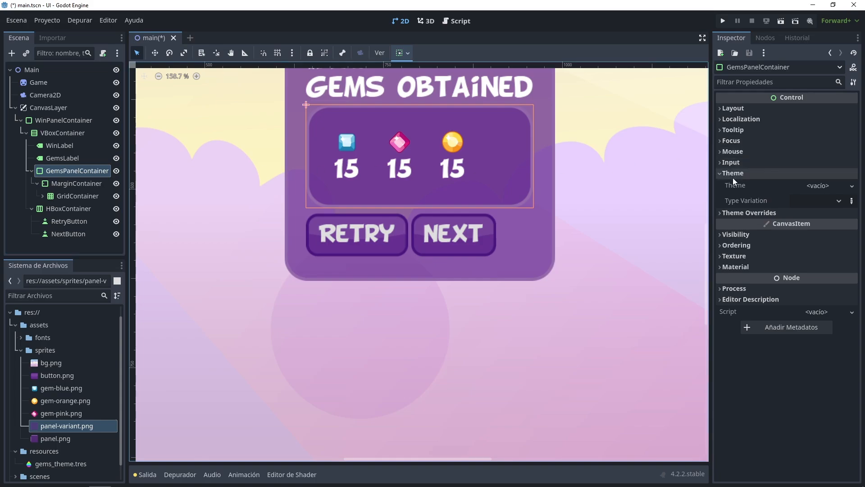
pyautogui.click(838, 201)
pyautogui.click(810, 227)
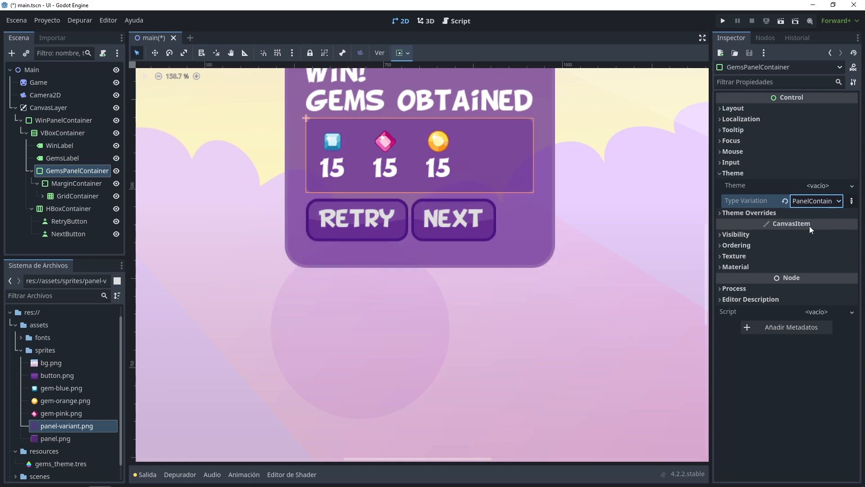
pyautogui.click(522, 207)
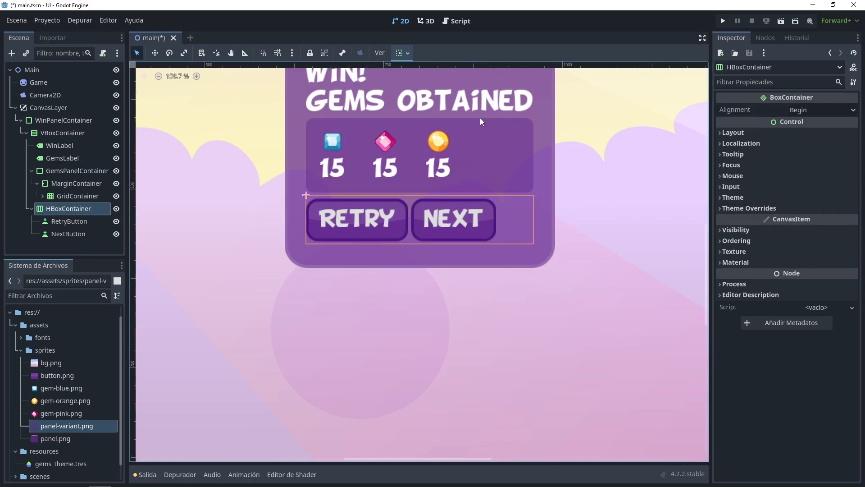
pyautogui.click(501, 163)
# Step: Save the main scene and reload its saved version
pyautogui.hotkey('ctrl', 's')
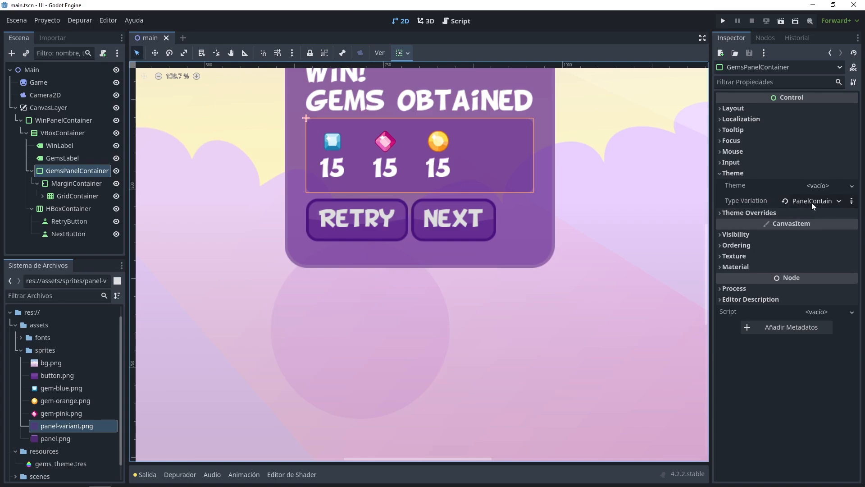
pyautogui.click(17, 20)
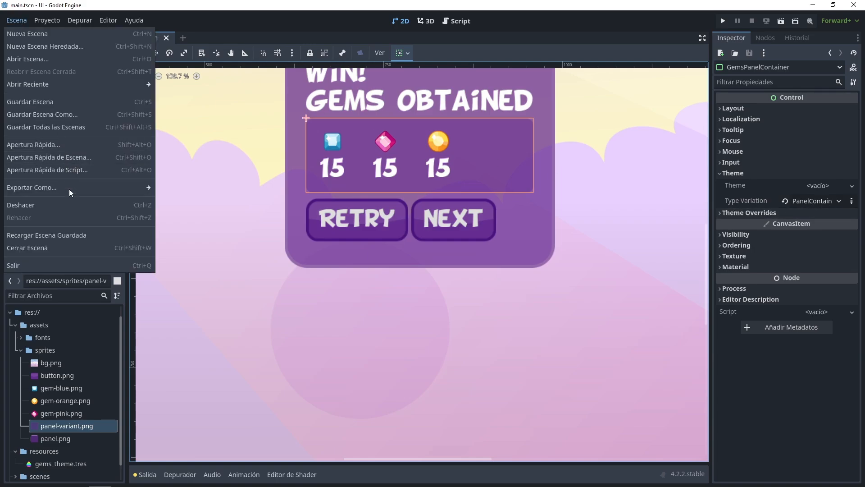
pyautogui.click(115, 238)
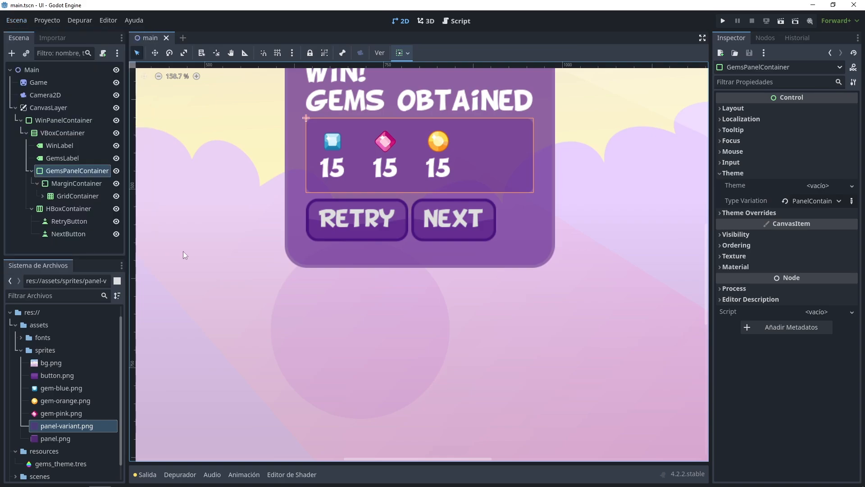
# Step: Set the type variation of the WinLabel node to HeaderLarge
pyautogui.moveTo(210, 266); pyautogui.dragTo(212, 294, button='middle')
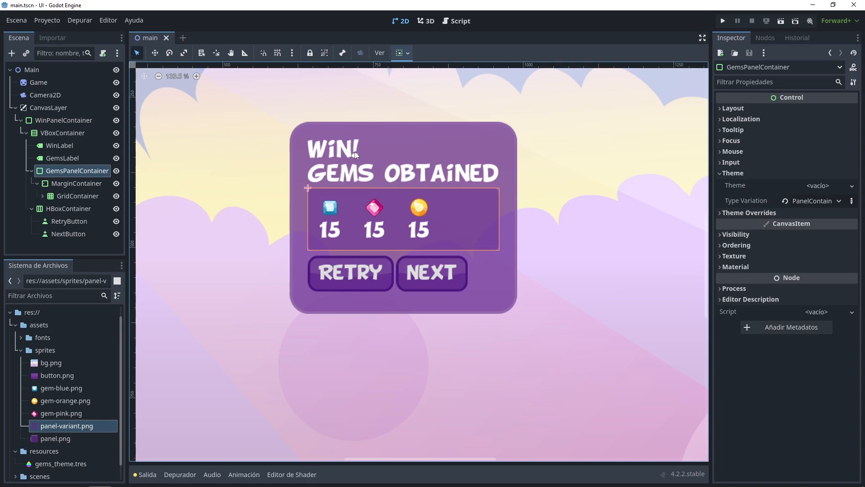
pyautogui.click(68, 146)
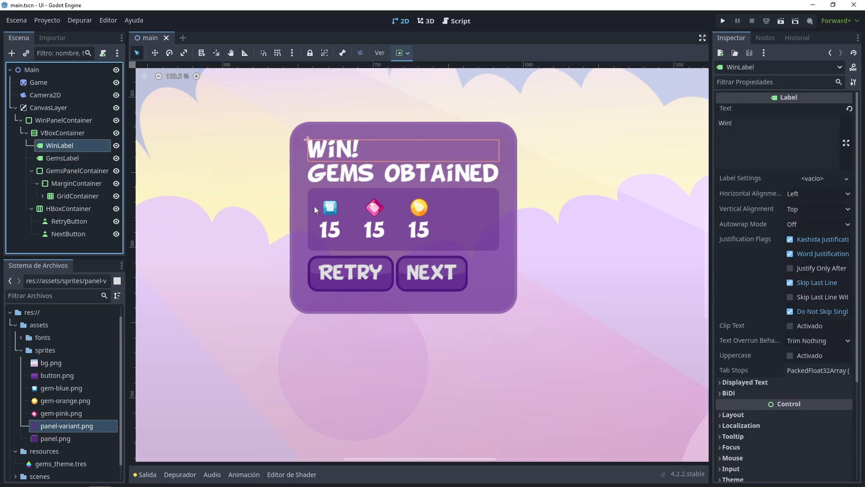
pyautogui.scroll(-5, 775, 315)
pyautogui.click(730, 347)
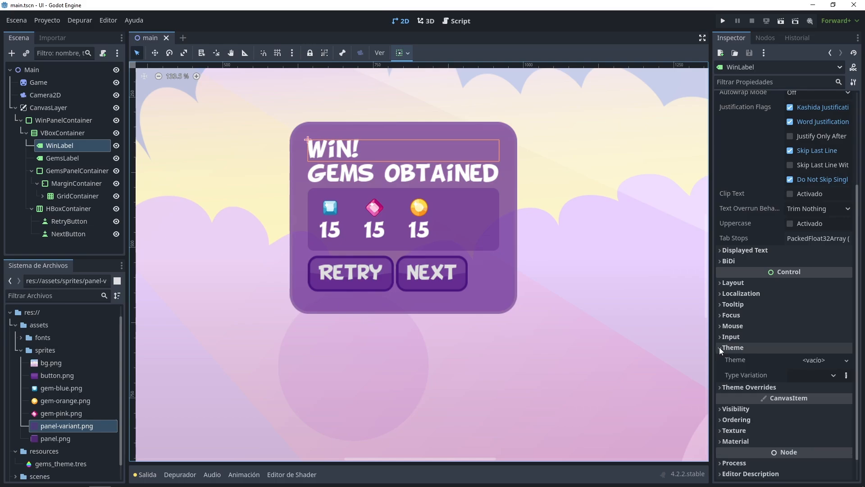
pyautogui.click(819, 374)
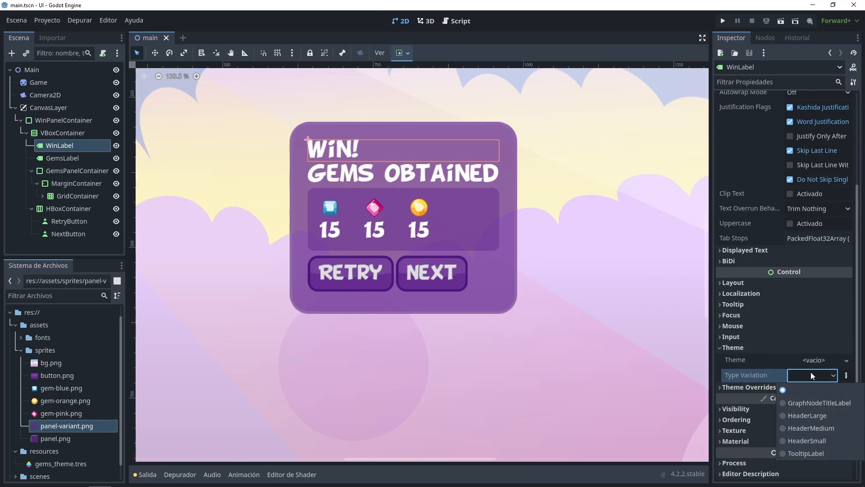
pyautogui.click(801, 415)
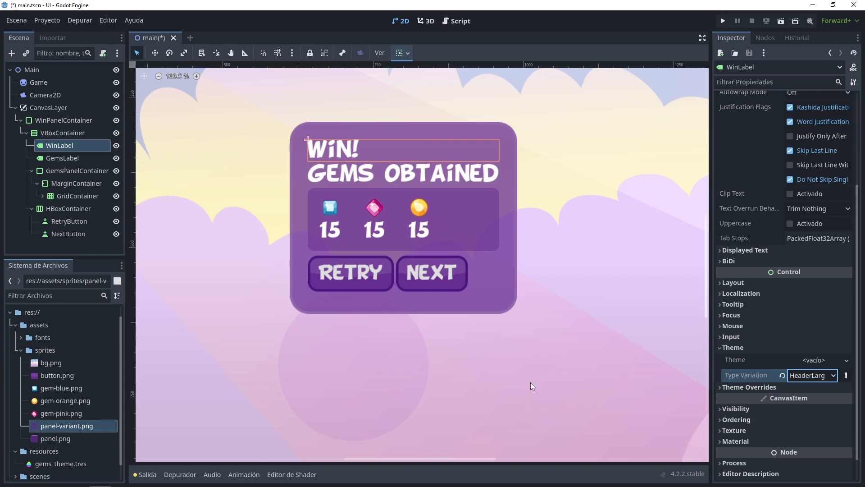
# Step: Add the HeaderLarge type to gems_theme.tres and set its base type to Label
pyautogui.click(54, 464)
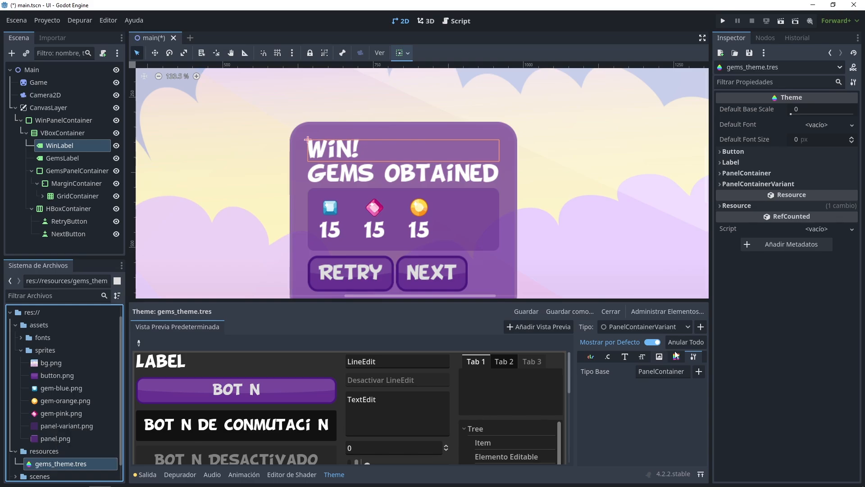
pyautogui.click(701, 328)
pyautogui.write('HeaderLarge')
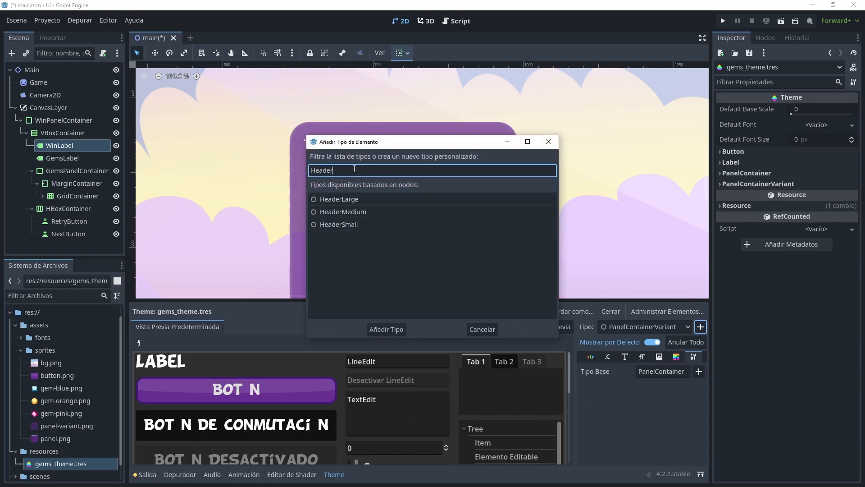
pyautogui.doubleClick(347, 202)
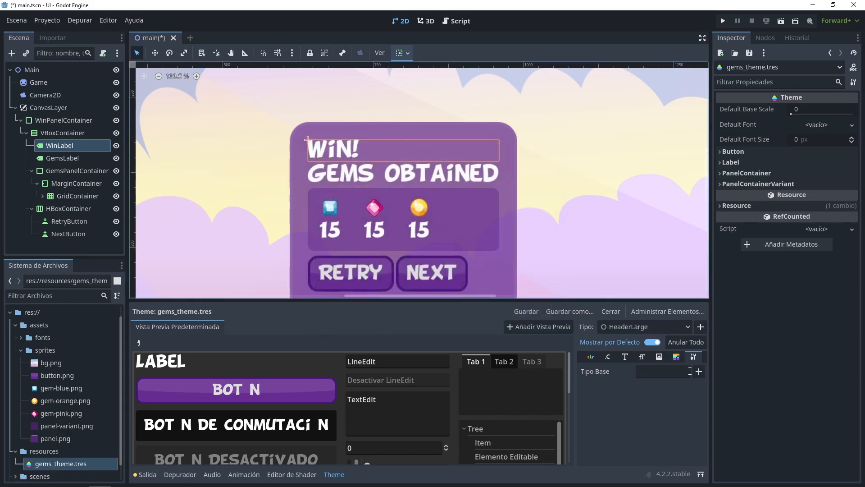
pyautogui.click(699, 371)
pyautogui.write('lab')
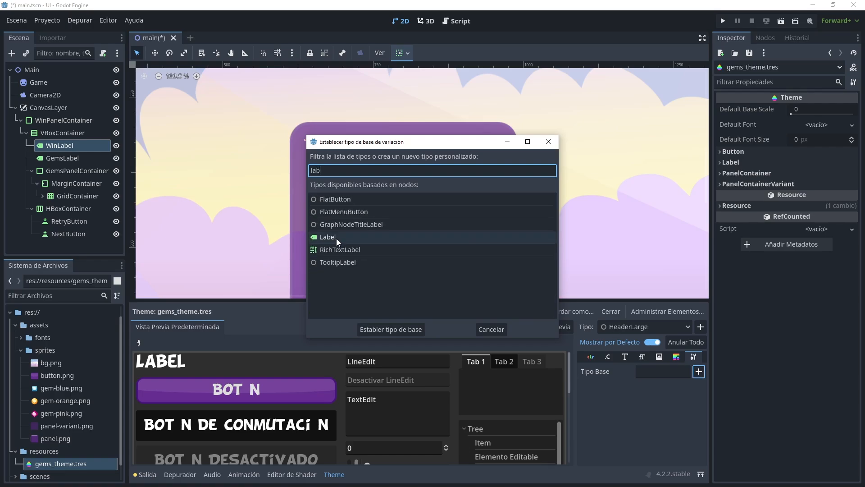
pyautogui.doubleClick(336, 239)
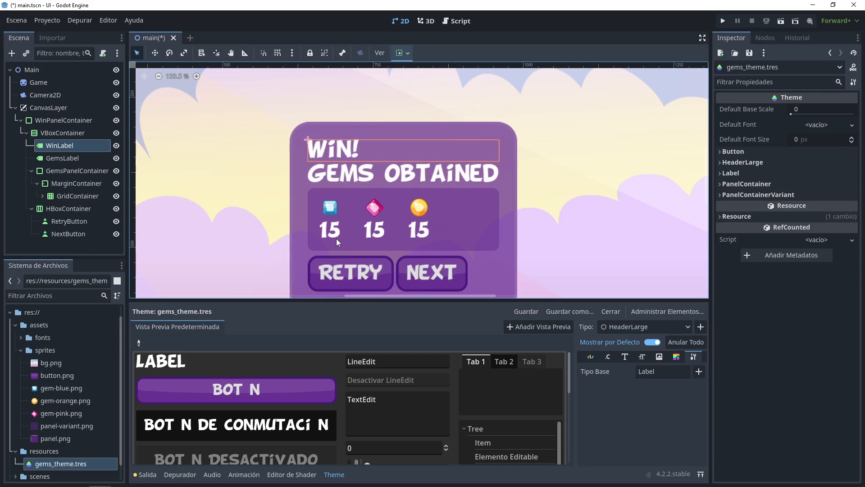
# Step: Override the HeaderLarge type's font size in the theme with 70
pyautogui.click(643, 357)
pyautogui.click(656, 372)
pyautogui.write('70')
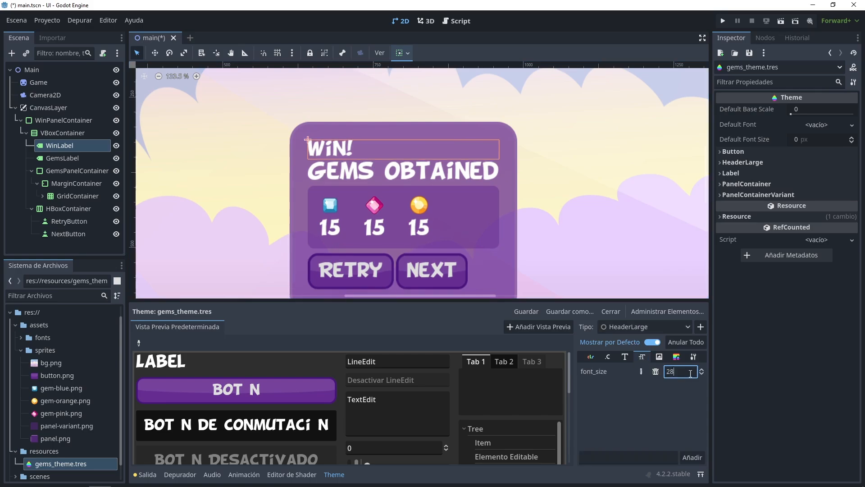
pyautogui.press('Return')
# Step: Override the HeaderLarge type's font_color with a light pink
pyautogui.click(591, 357)
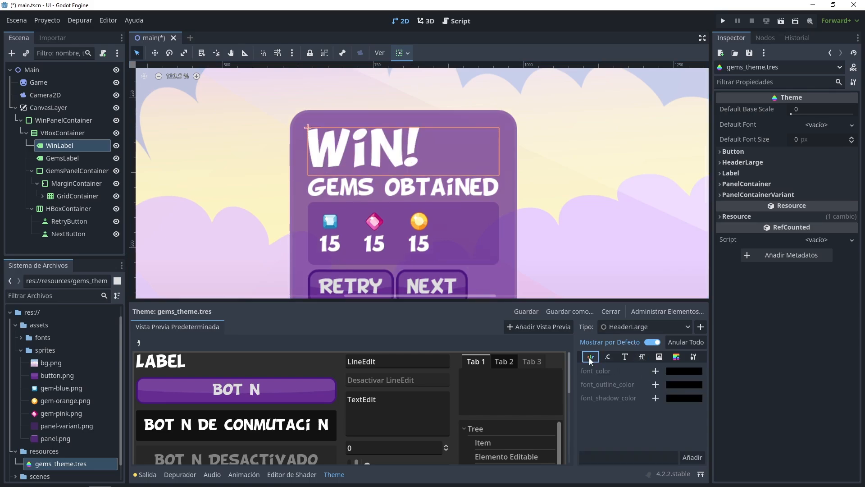
pyautogui.click(655, 371)
pyautogui.click(684, 371)
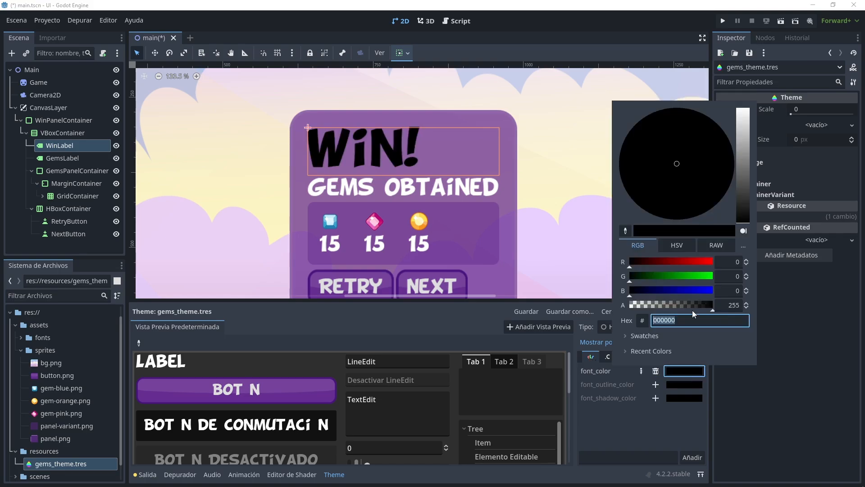
pyautogui.moveTo(721, 194); pyautogui.dragTo(749, 133)
pyautogui.click(649, 411)
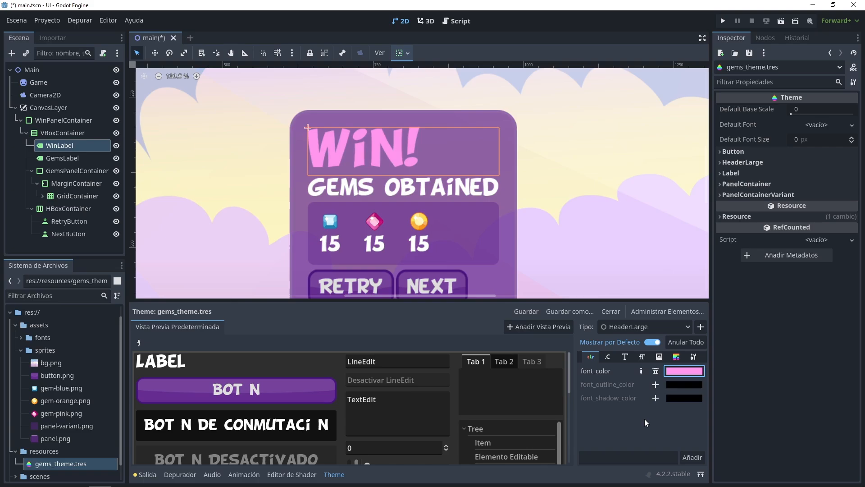
# Step: Override the HeaderLarge type's font_outline_color with white
pyautogui.click(655, 385)
pyautogui.click(682, 386)
pyautogui.moveTo(740, 195); pyautogui.dragTo(759, 104)
pyautogui.click(639, 430)
# Step: Override the HeaderLarge type's outline_size constant with 25
pyautogui.click(608, 357)
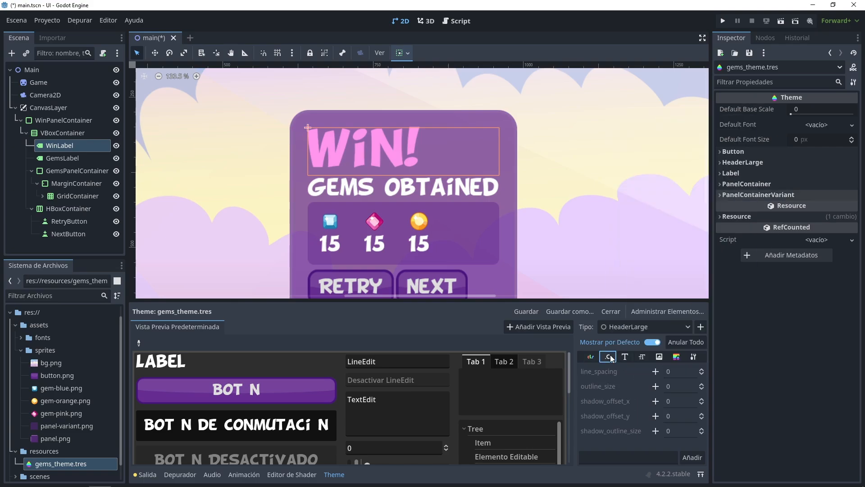
pyautogui.click(656, 387)
pyautogui.click(673, 387)
pyautogui.press('BackSpace')
pyautogui.write('25')
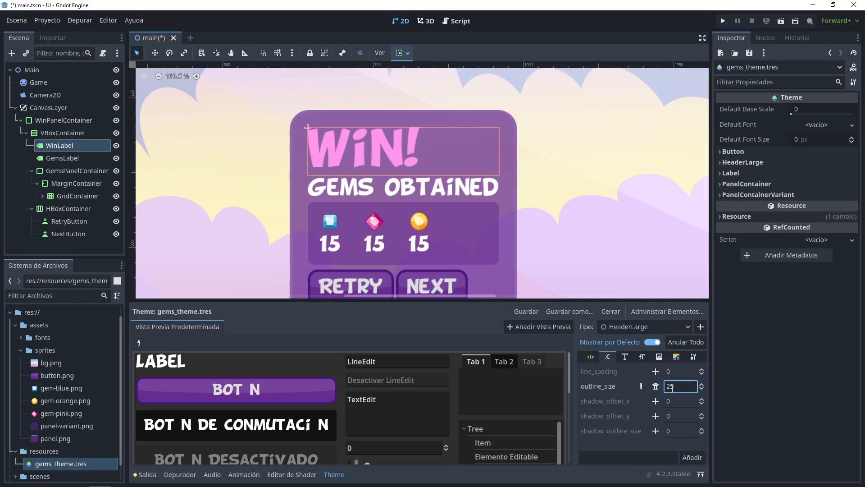
pyautogui.press('Return')
pyautogui.scroll(-3, 542, 255)
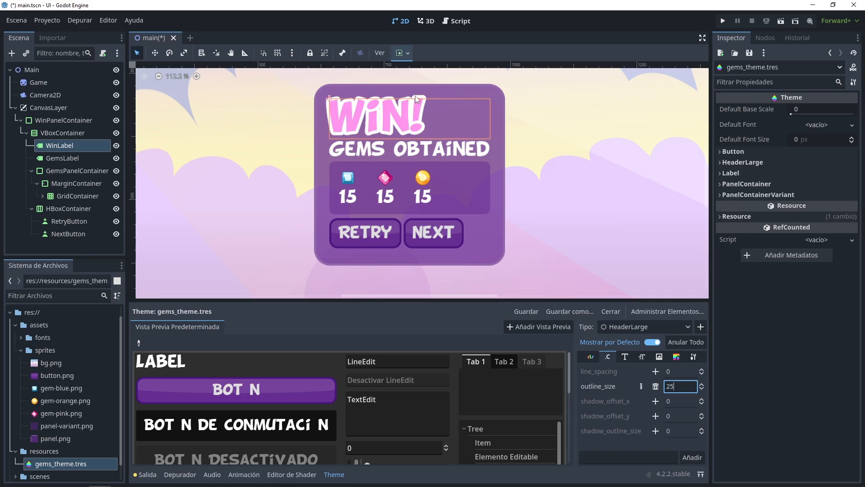
# Step: Set both the horizontal and vertical text alignment of WinLabel to Center
pyautogui.click(373, 132)
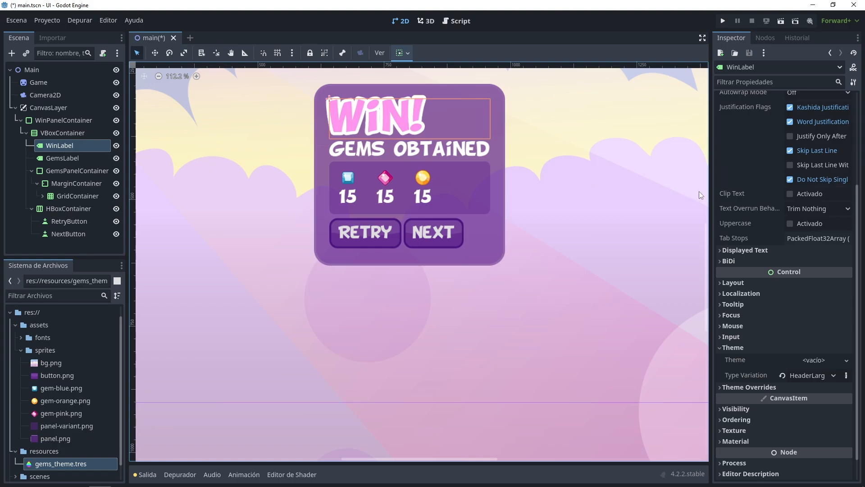
pyautogui.scroll(3, 758, 238)
pyautogui.click(806, 197)
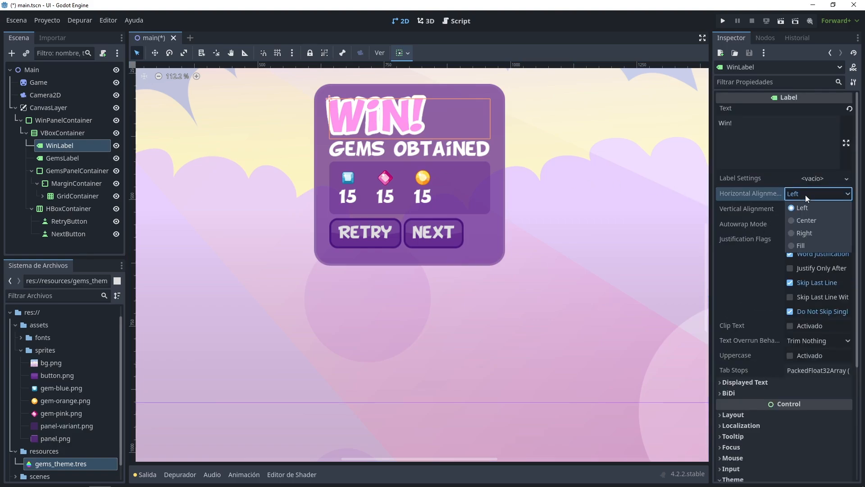
pyautogui.click(795, 223)
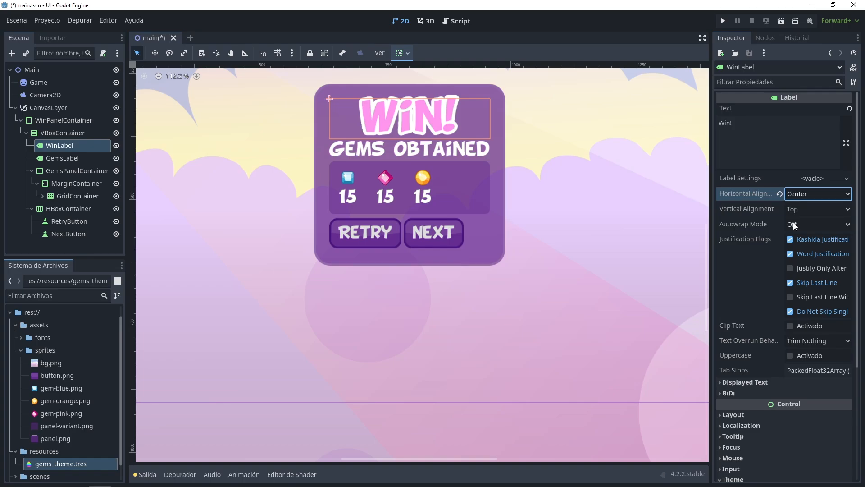
pyautogui.click(820, 211)
pyautogui.click(809, 238)
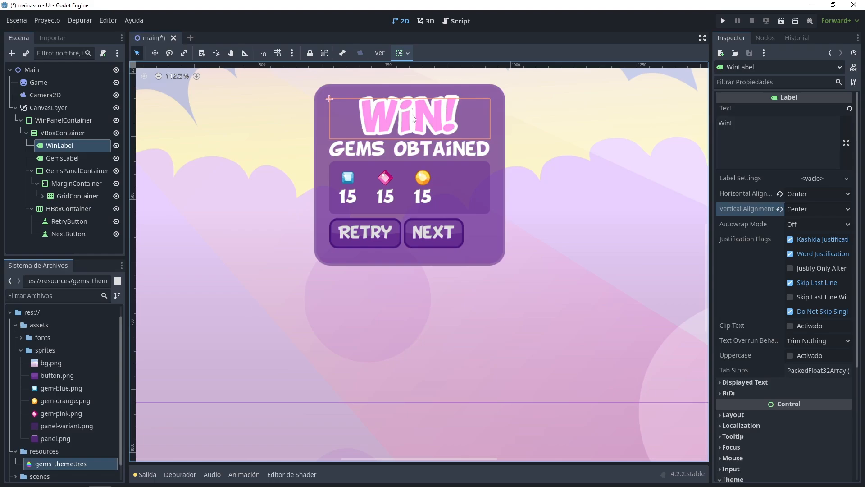
# Step: Try WinLabel's horizontal container sizing at Inicio de Reducción and at Fin de Reducción
pyautogui.scroll(-3, 752, 255)
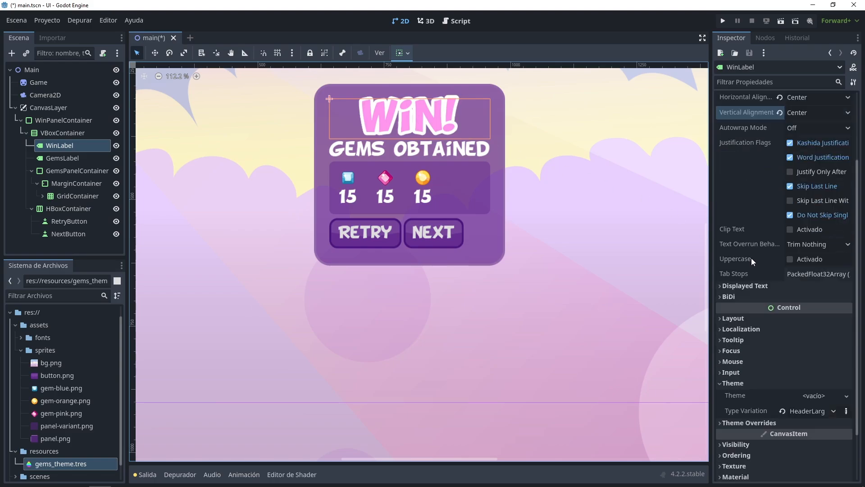
pyautogui.click(720, 319)
pyautogui.scroll(-3, 746, 327)
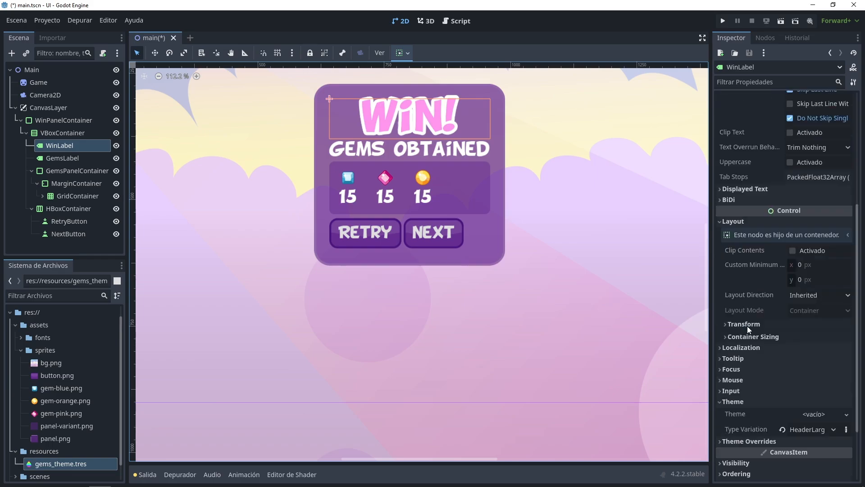
pyautogui.click(725, 336)
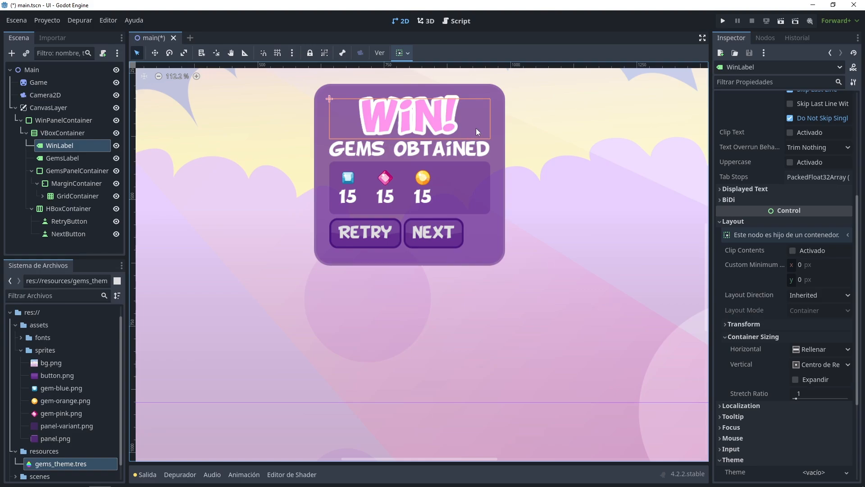
pyautogui.click(812, 349)
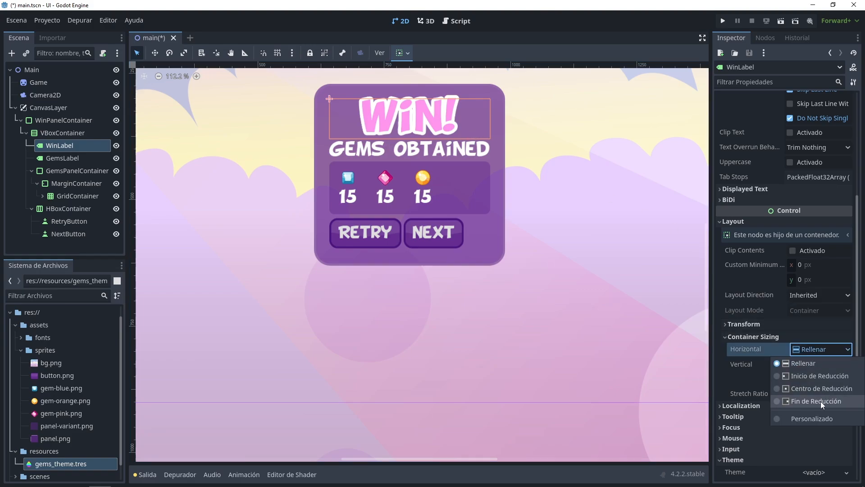
pyautogui.click(804, 376)
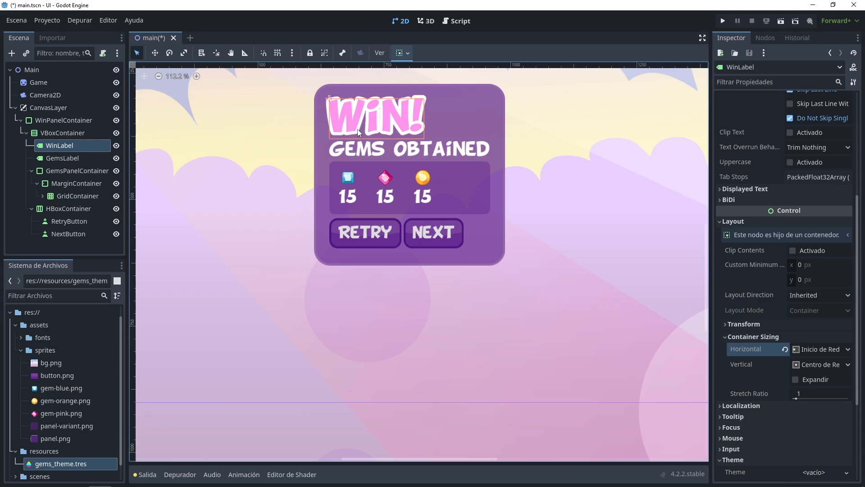
pyautogui.click(832, 350)
pyautogui.click(820, 401)
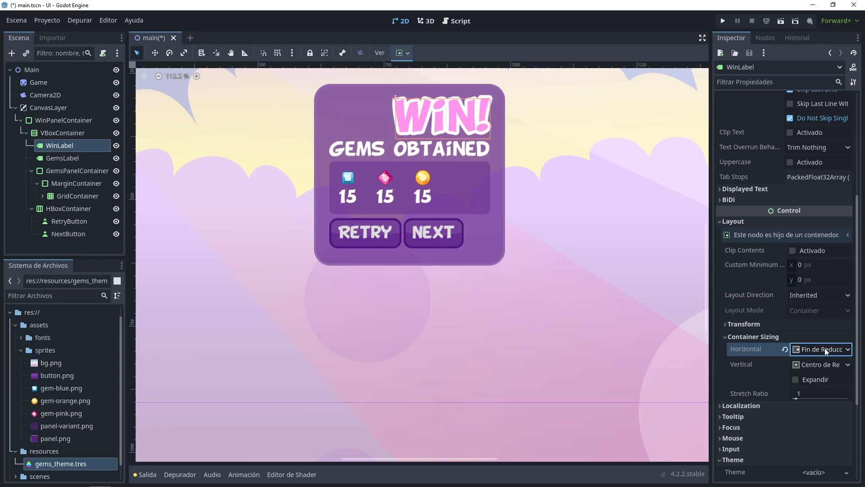
# Step: Set WinLabel's horizontal container sizing to Centro de Reducción and check its vertical sizing options
pyautogui.click(824, 349)
pyautogui.click(819, 391)
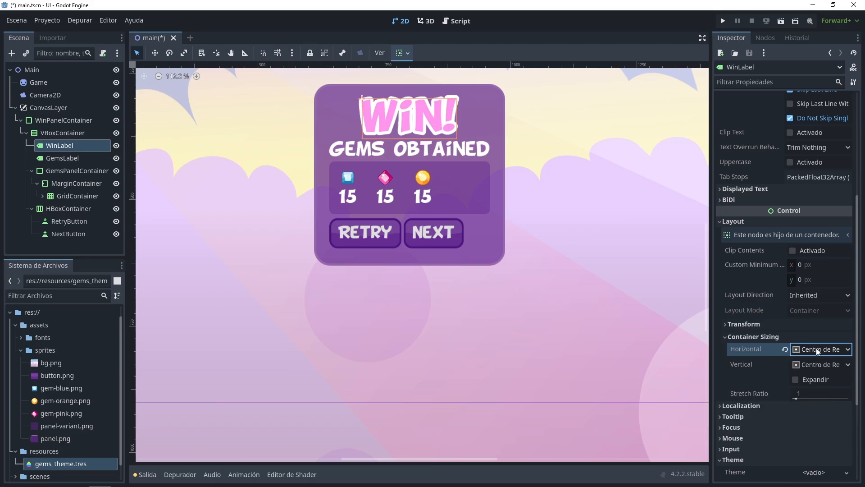
pyautogui.click(848, 365)
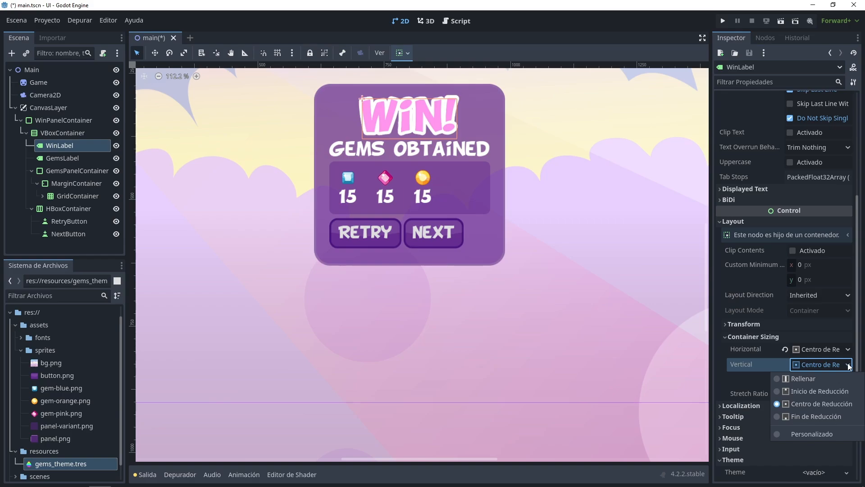
# Step: Set GemsLabel's horizontal container sizing to Centro de Reducción
pyautogui.click(50, 158)
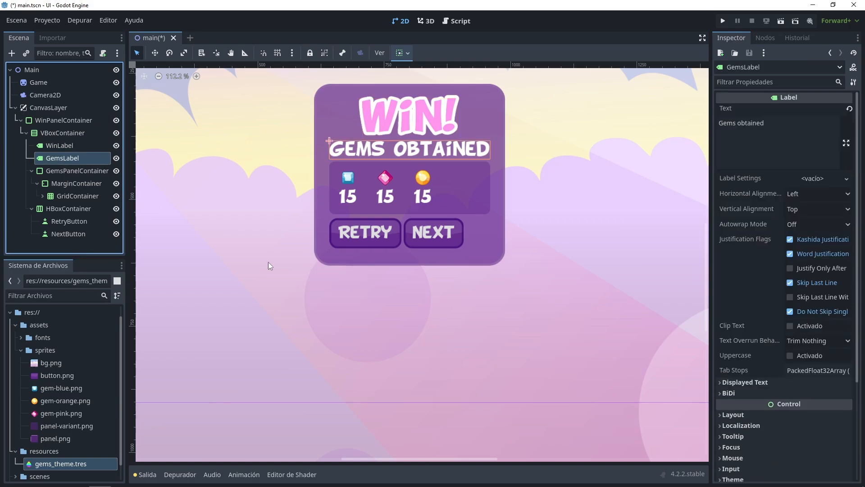
pyautogui.click(720, 414)
pyautogui.scroll(-2, 789, 409)
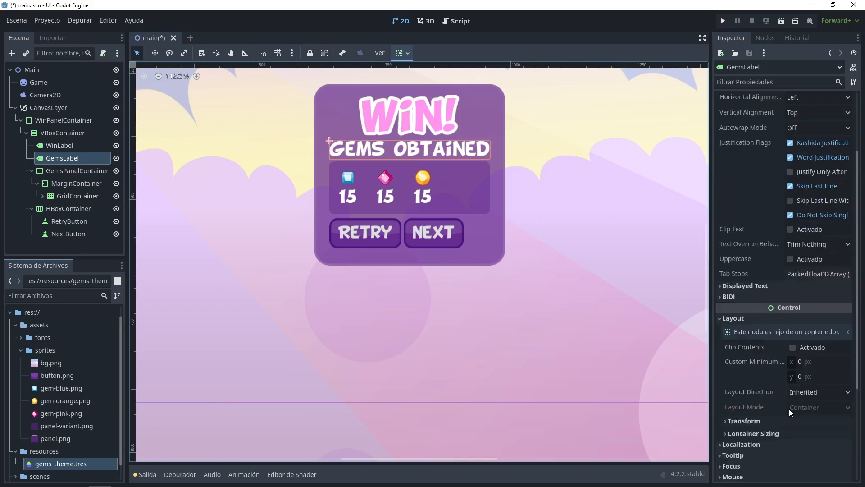
pyautogui.click(730, 432)
pyautogui.scroll(-1, 810, 418)
pyautogui.click(812, 399)
pyautogui.click(812, 437)
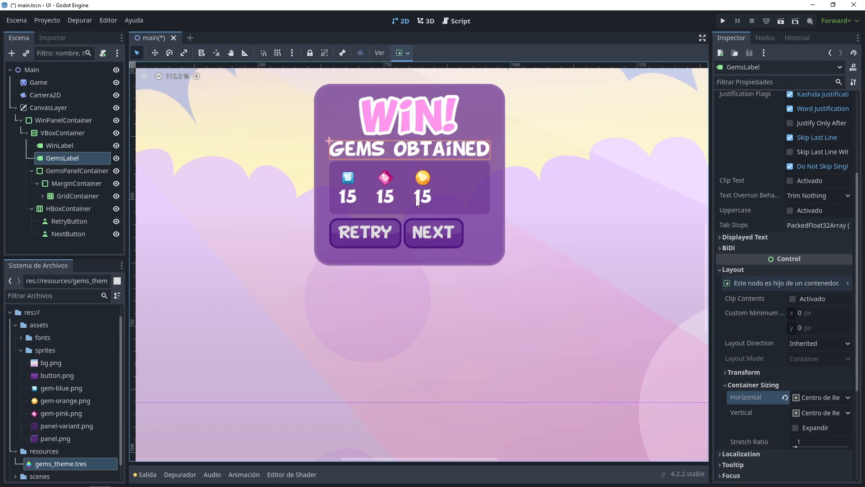
# Step: Set the horizontal container sizing of GemsPanelContainer to Centro de Reducción
pyautogui.click(97, 170)
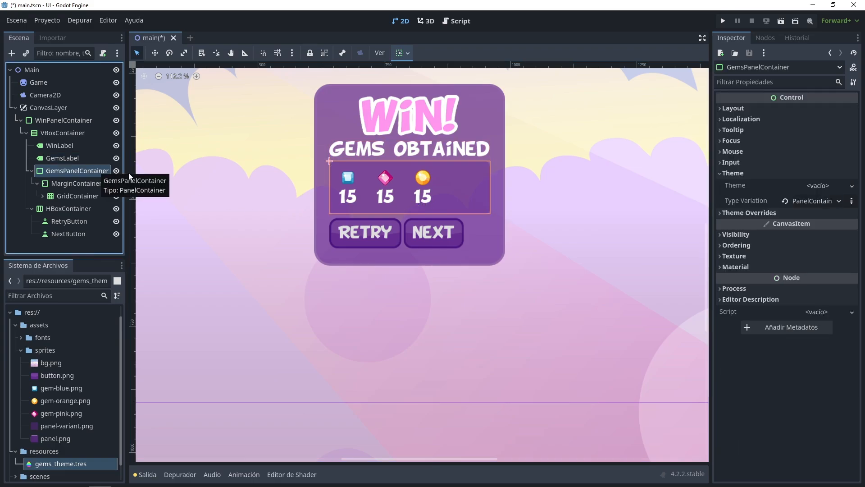
pyautogui.click(717, 108)
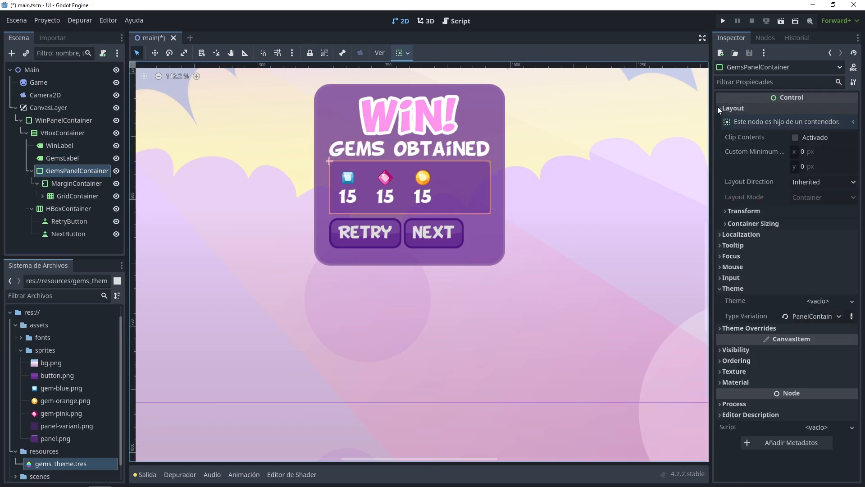
pyautogui.click(725, 224)
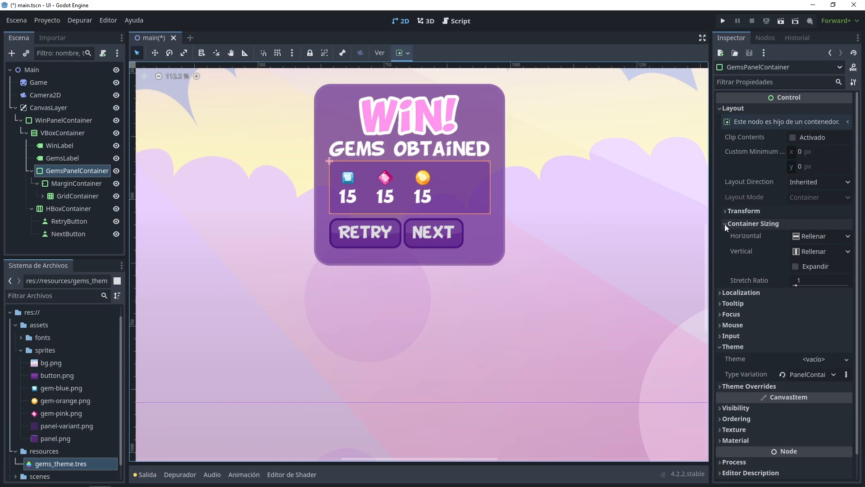
pyautogui.click(818, 236)
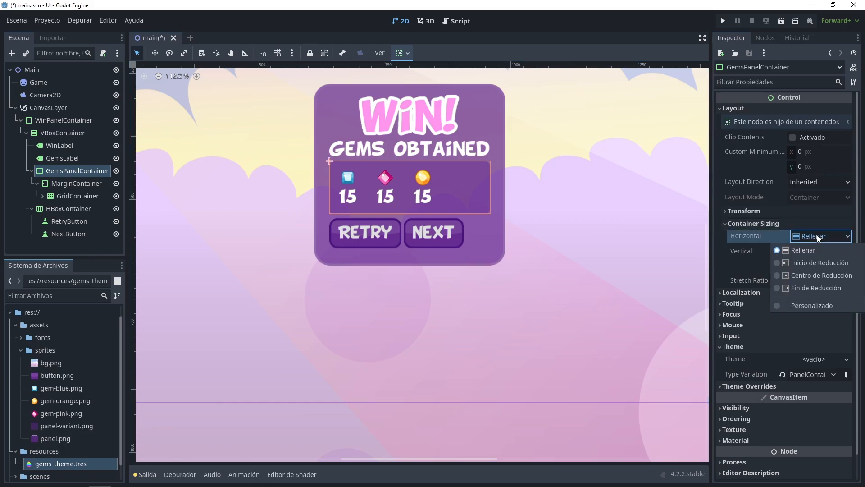
pyautogui.click(819, 275)
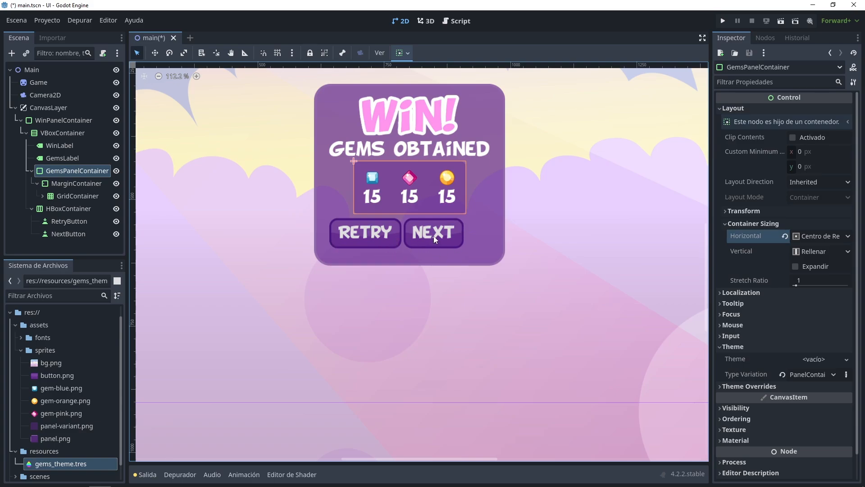
# Step: Enable horizontal Expandir in RetryButton's container sizing
pyautogui.click(69, 221)
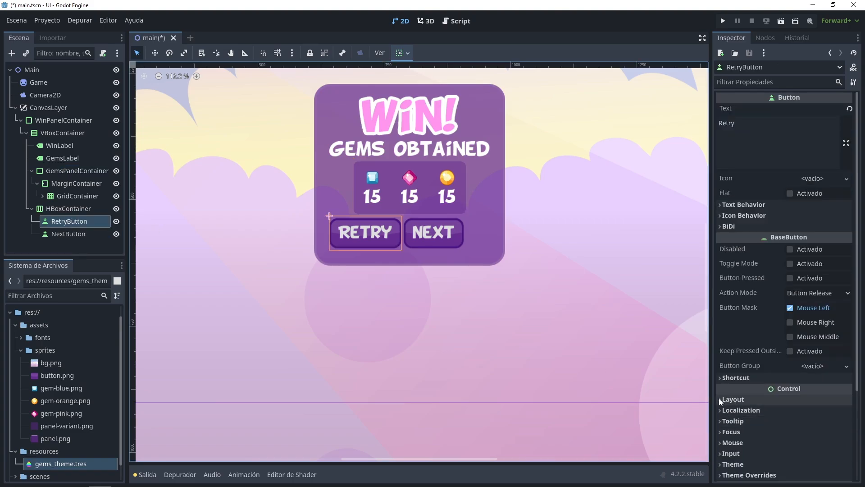
pyautogui.click(720, 401)
pyautogui.click(728, 416)
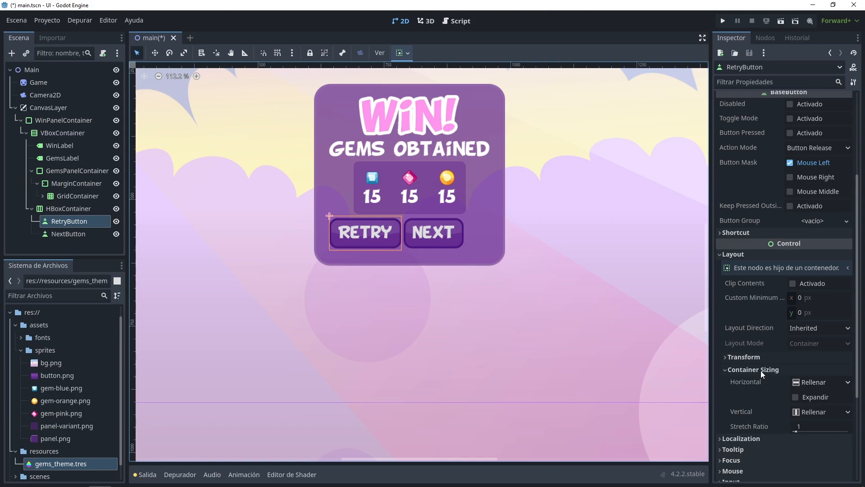
pyautogui.moveTo(755, 382)
pyautogui.click(795, 397)
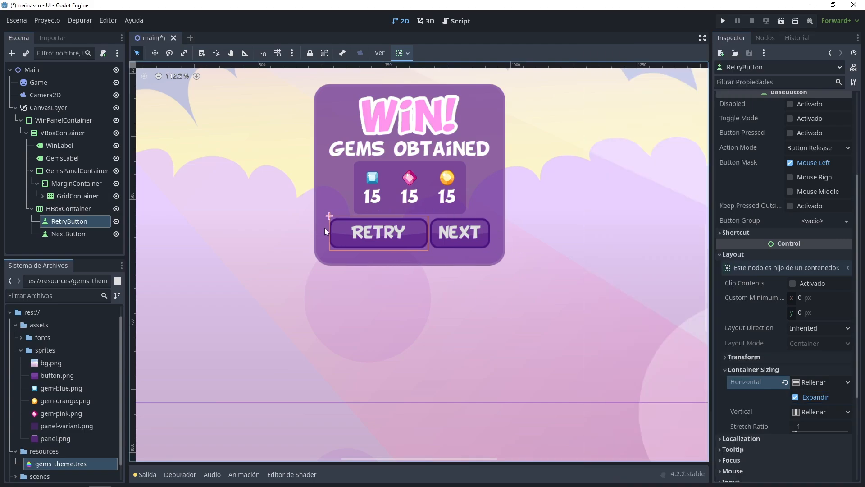
# Step: Enable horizontal Expandir in NextButton's container sizing
pyautogui.click(64, 234)
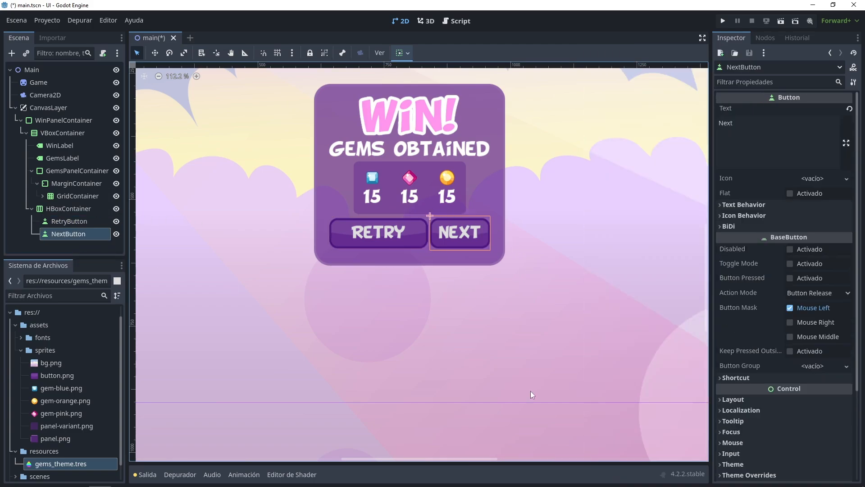
pyautogui.scroll(-3, 721, 401)
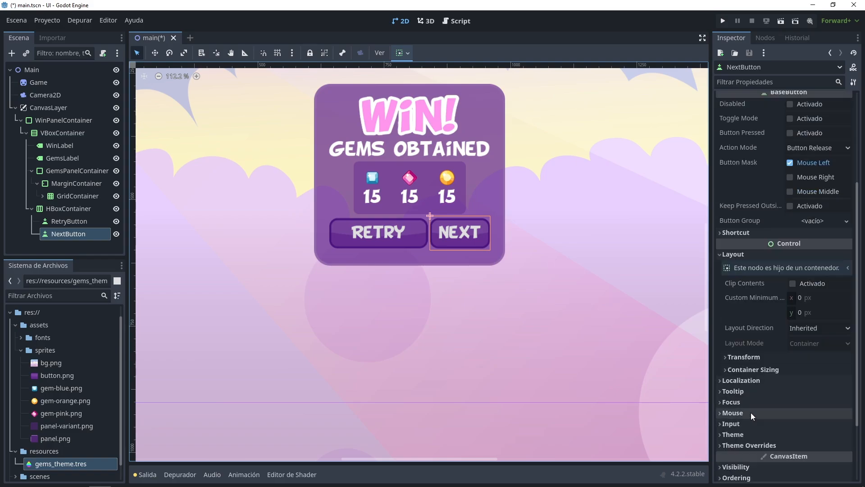
pyautogui.click(724, 369)
pyautogui.click(796, 398)
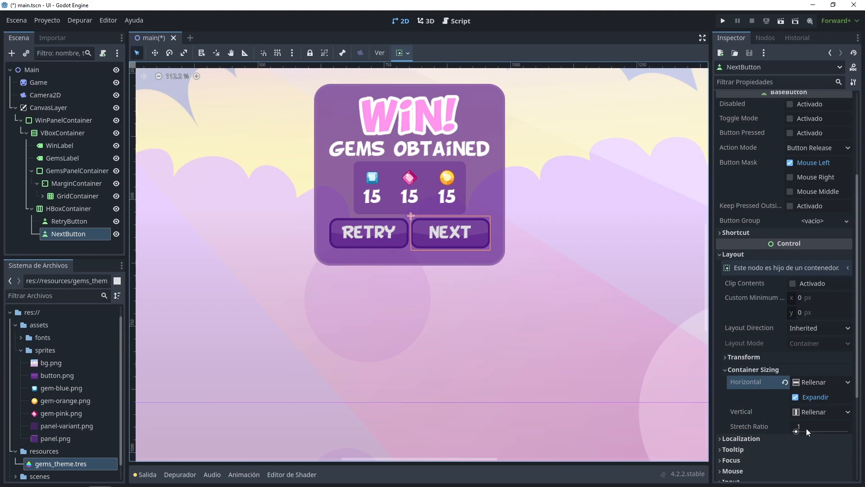
pyautogui.moveTo(810, 427)
# Step: Widen WinPanelContainer by moving its right edge outward to test how the two buttons stretch
pyautogui.click(507, 175)
pyautogui.moveTo(507, 175); pyautogui.dragTo(551, 181)
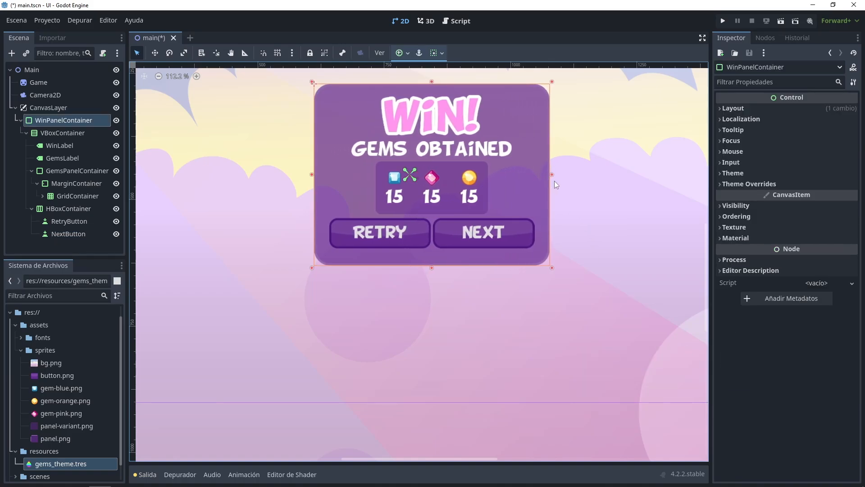
# Step: Try a stretch ratio of 2 on NextButton and undo it along with the widening of WinPanelContainer
pyautogui.click(78, 221)
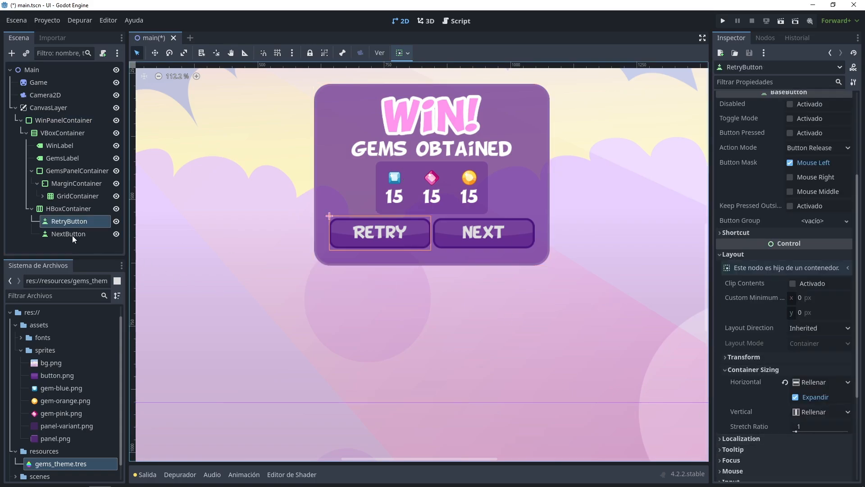
pyautogui.click(71, 235)
pyautogui.click(818, 428)
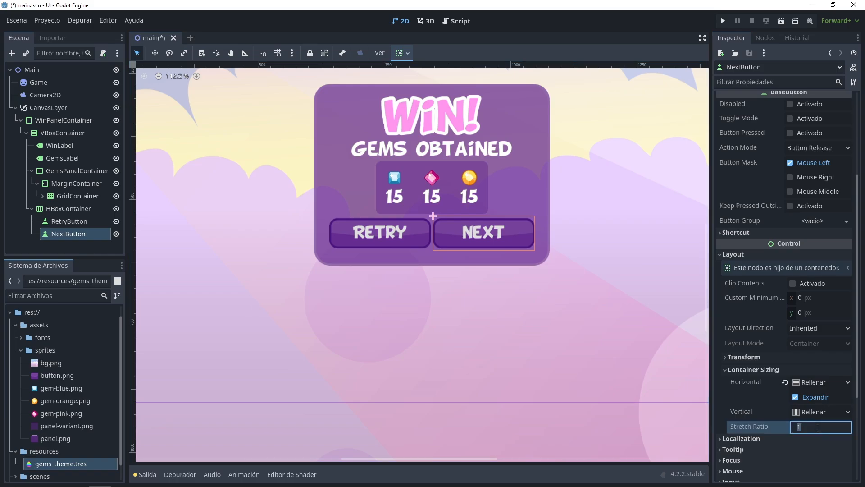
pyautogui.write('2')
pyautogui.press('Return')
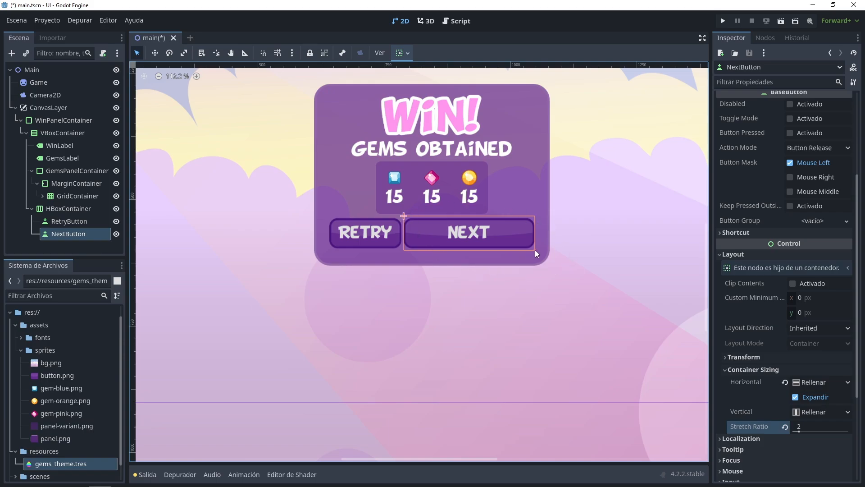
pyautogui.hotkey('ctrl', 'z')
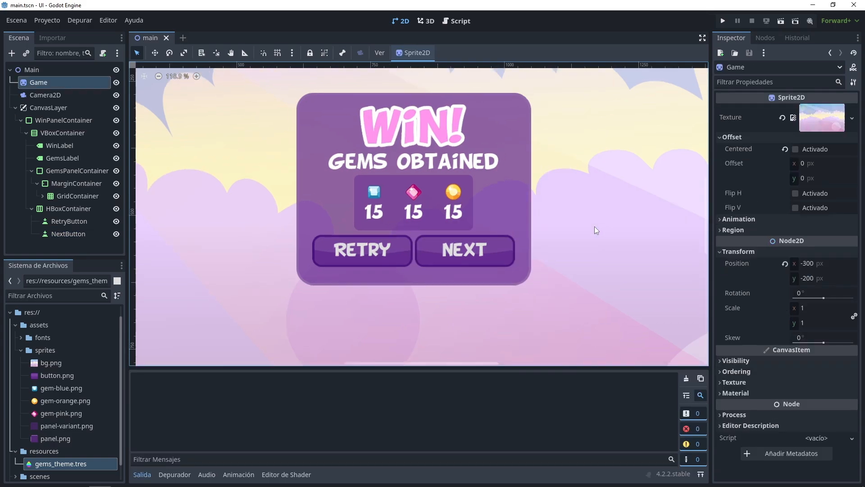
pyautogui.hotkey('ctrl', 'z')
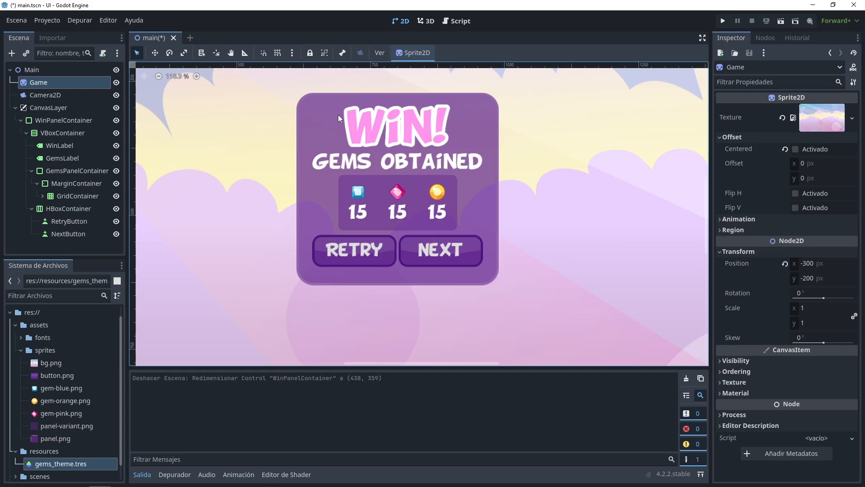
# Step: Override VBoxContainer's separation constant with 10 and save the scene
pyautogui.click(70, 133)
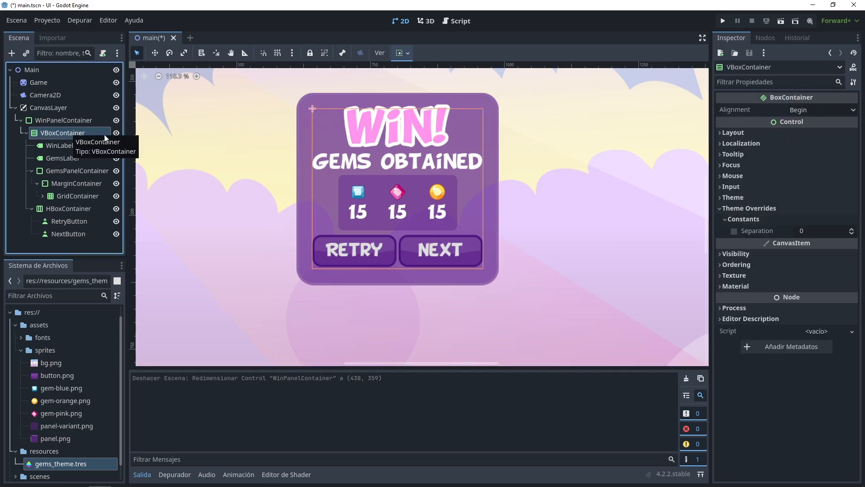
pyautogui.click(808, 232)
pyautogui.write('10')
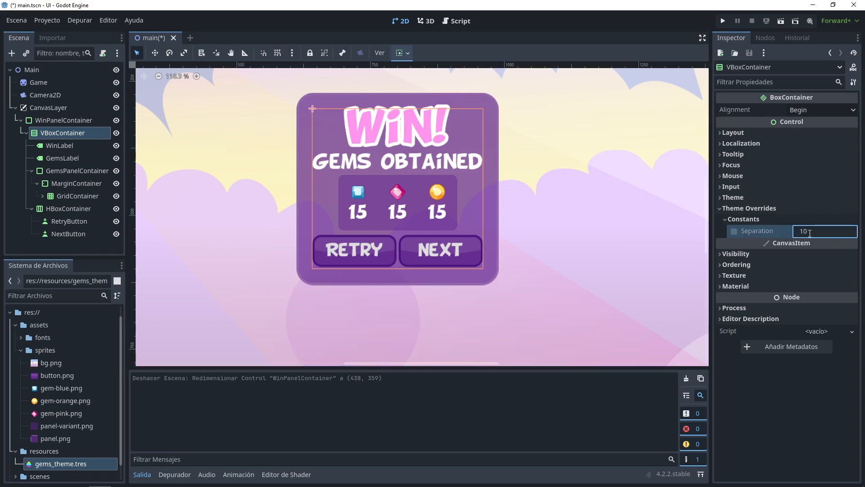
pyautogui.press('Return')
pyautogui.hotkey('ctrl', 's')
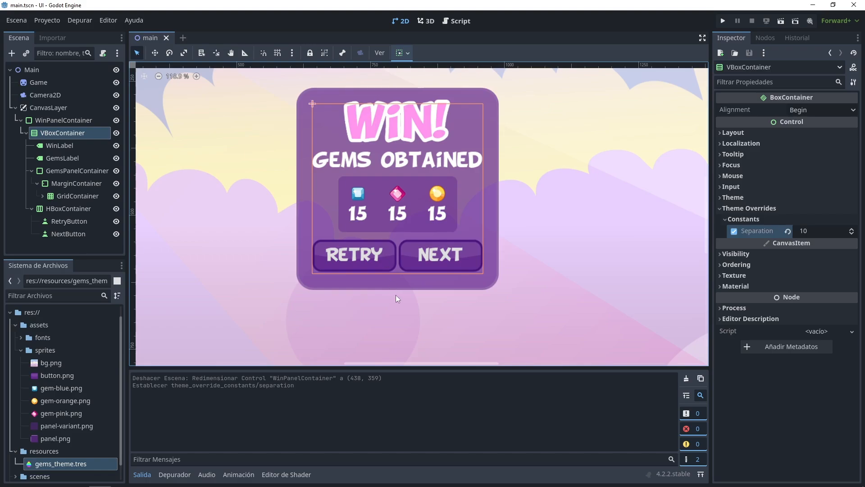
# Step: Extend WinPanelContainer downward to a size of about 378 × 417
pyautogui.click(400, 283)
pyautogui.moveTo(396, 294); pyautogui.dragTo(396, 312)
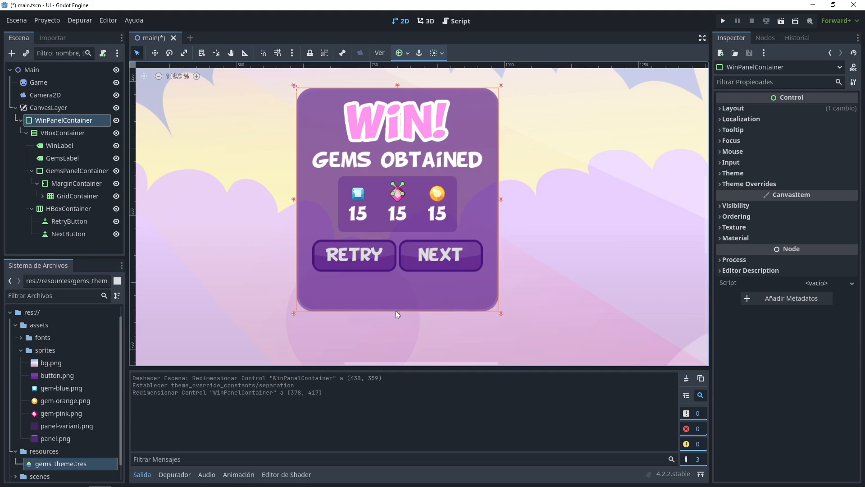
# Step: Add a Control node as a child of VBoxContainer, below the button row
pyautogui.click(67, 133)
pyautogui.hotkey('ctrl', 'a')
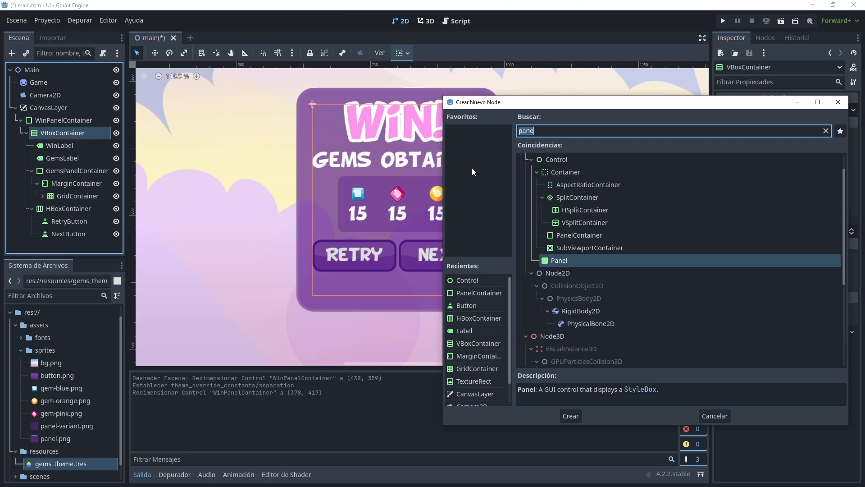
pyautogui.doubleClick(554, 161)
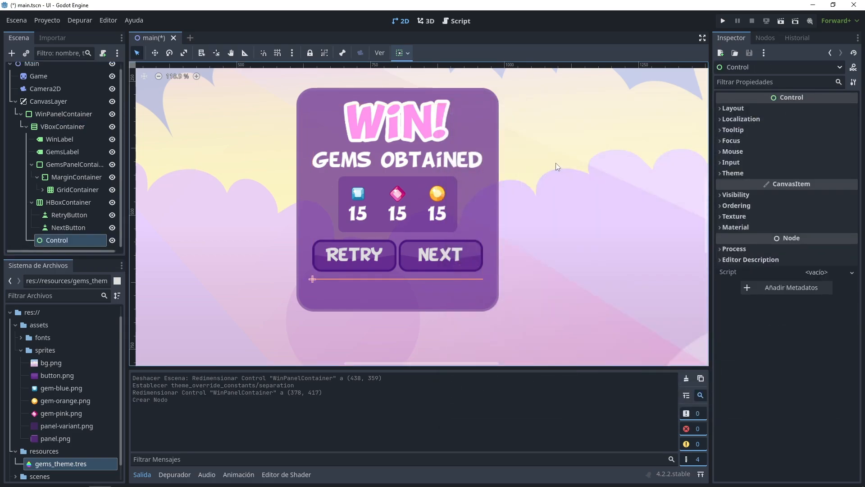
# Step: Rename the new Control node as Spacer and move it between WinLabel and GemsLabel in VBoxContainer
pyautogui.doubleClick(59, 240)
pyautogui.write('S')
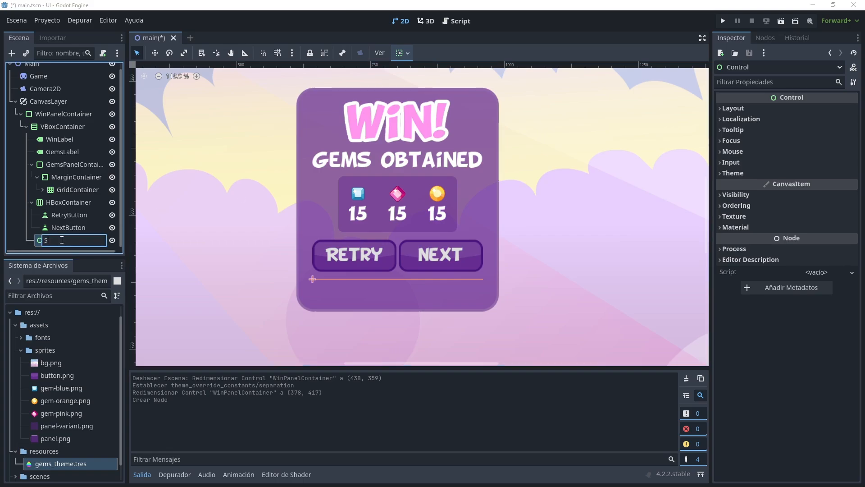
pyautogui.write('pacer')
pyautogui.press('Return')
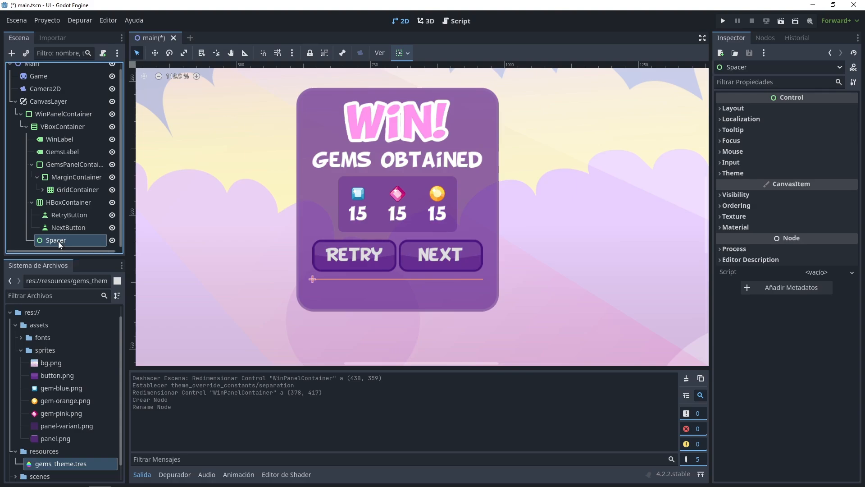
pyautogui.moveTo(58, 242); pyautogui.dragTo(78, 142)
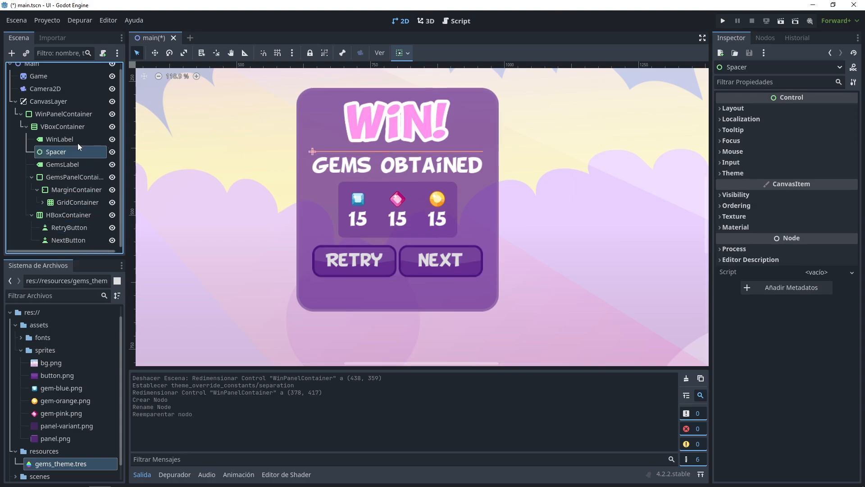
# Step: Enable vertical expansion in Spacer's container sizing
pyautogui.click(719, 109)
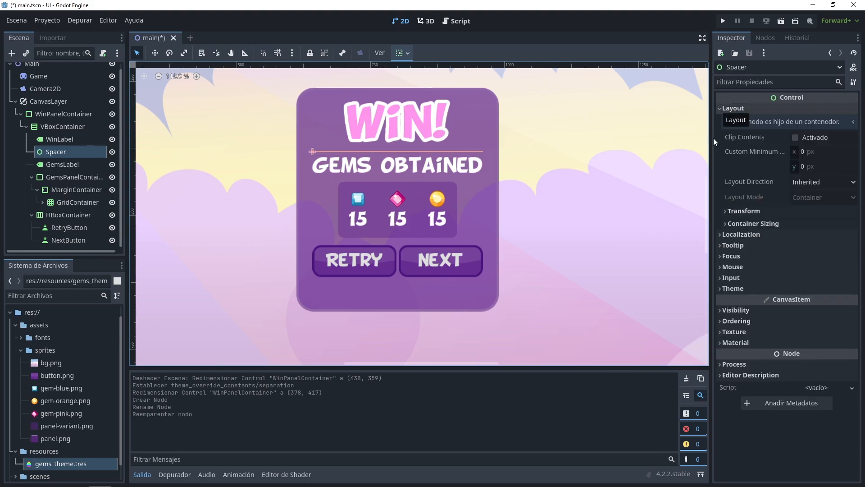
pyautogui.click(728, 224)
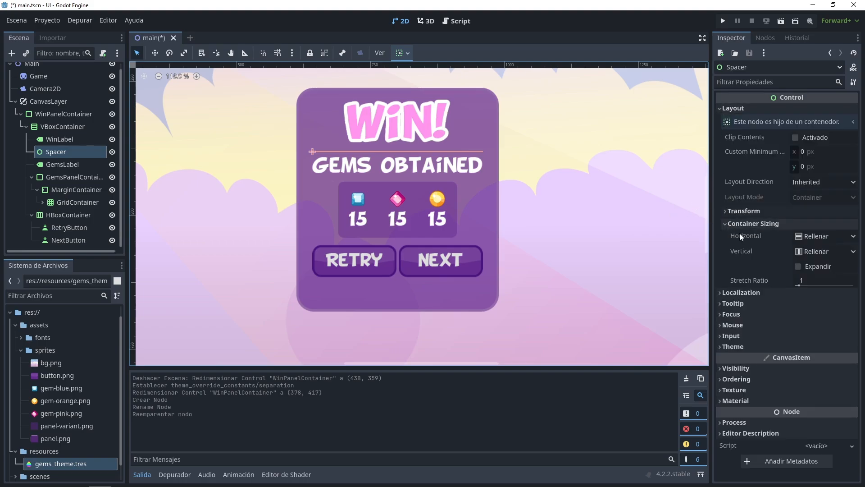
pyautogui.click(799, 266)
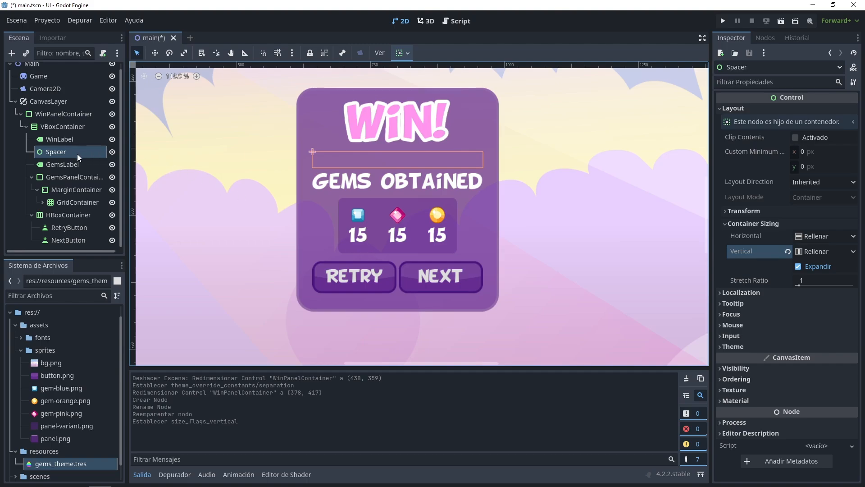
# Step: Duplicate Spacer and place the copy between GemsPanelContainer and HBoxContainer, comparing the areas of both spacers
pyautogui.hotkey('ctrl', 'd')
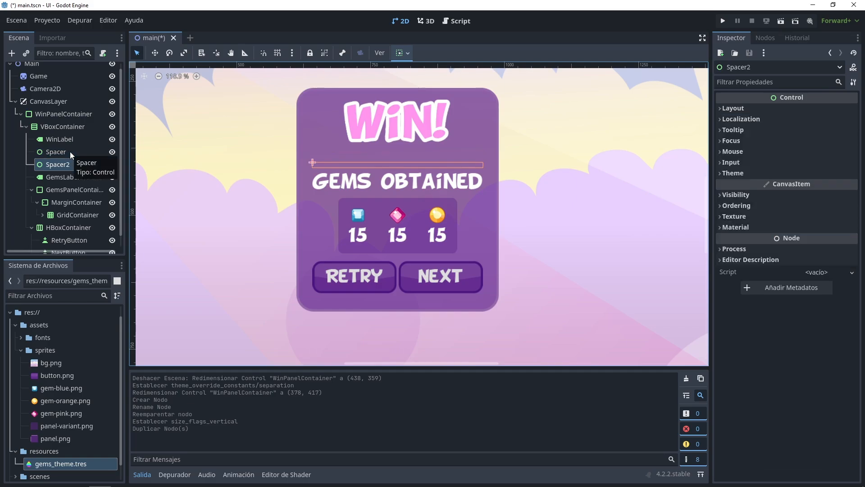
pyautogui.moveTo(64, 164); pyautogui.dragTo(57, 217)
pyautogui.click(59, 152)
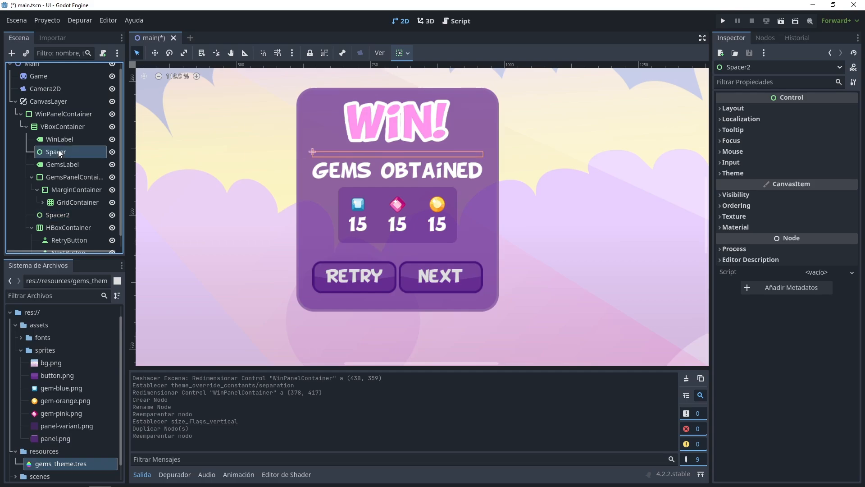
pyautogui.click(62, 211)
pyautogui.click(64, 152)
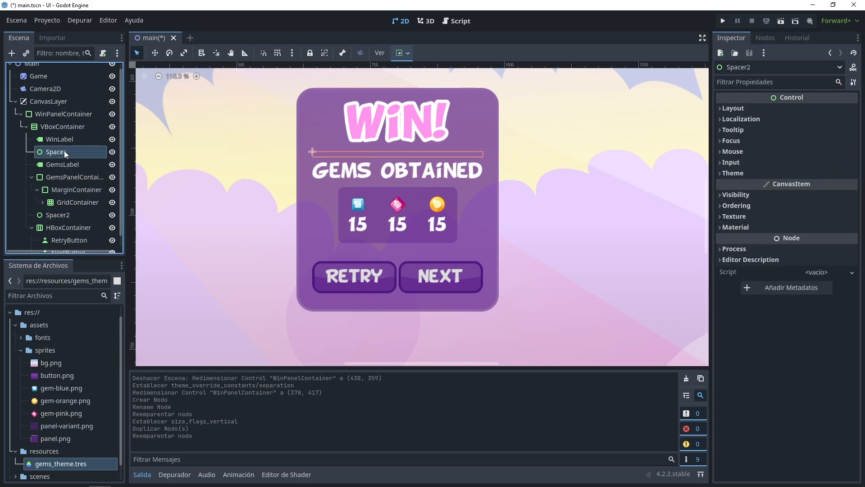
pyautogui.click(66, 213)
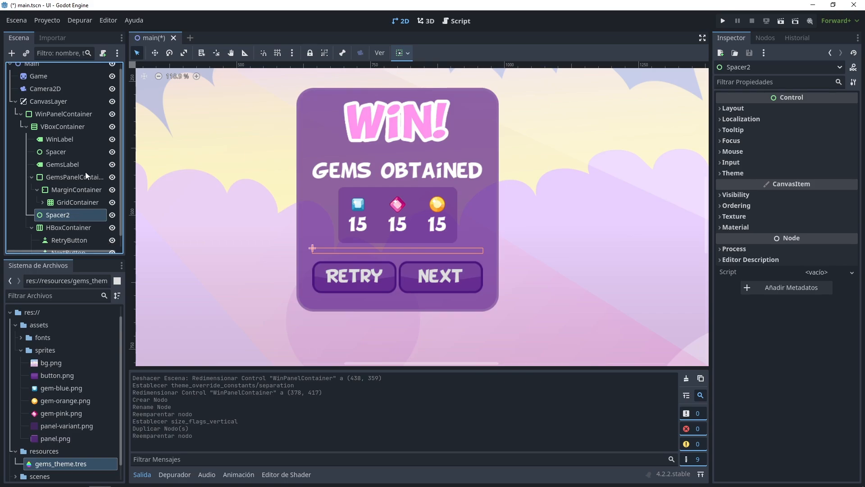
# Step: Apply the centre anchor preset to WinPanelContainer
pyautogui.click(74, 115)
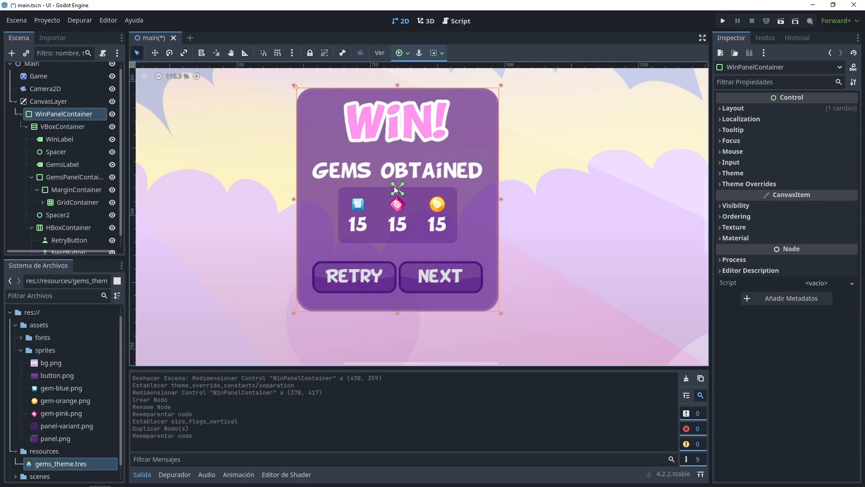
pyautogui.click(406, 54)
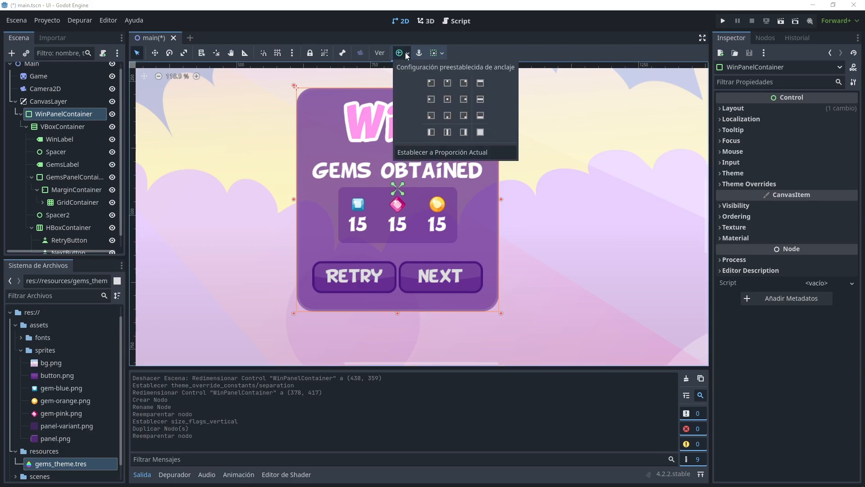
pyautogui.click(448, 99)
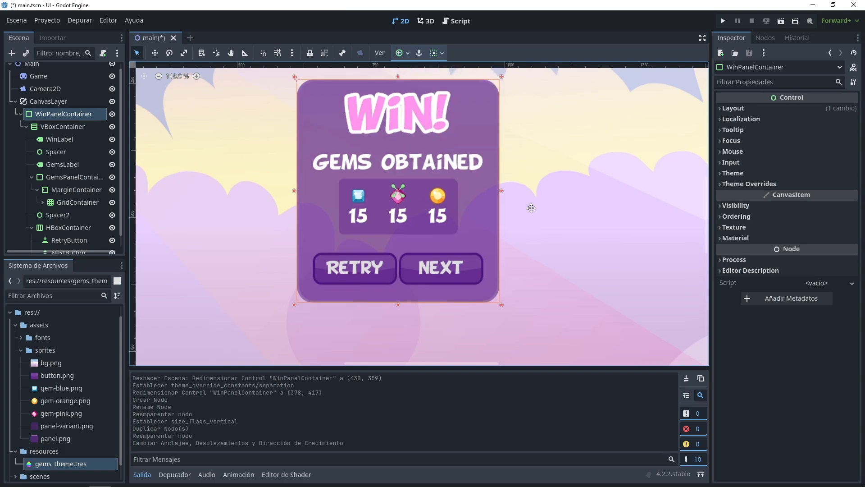
pyautogui.moveTo(531, 207); pyautogui.dragTo(545, 237, button='middle')
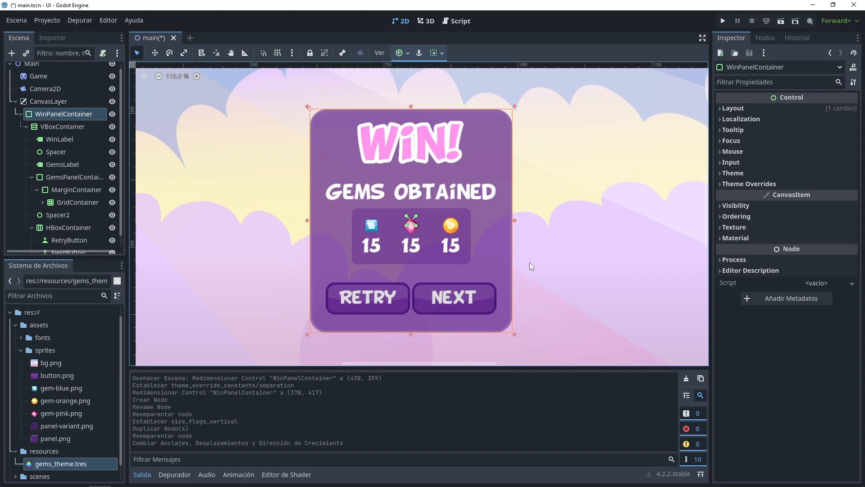
# Step: Run the project and shrink the game window to check how the win panel adapts, then close it
pyautogui.press('F5')
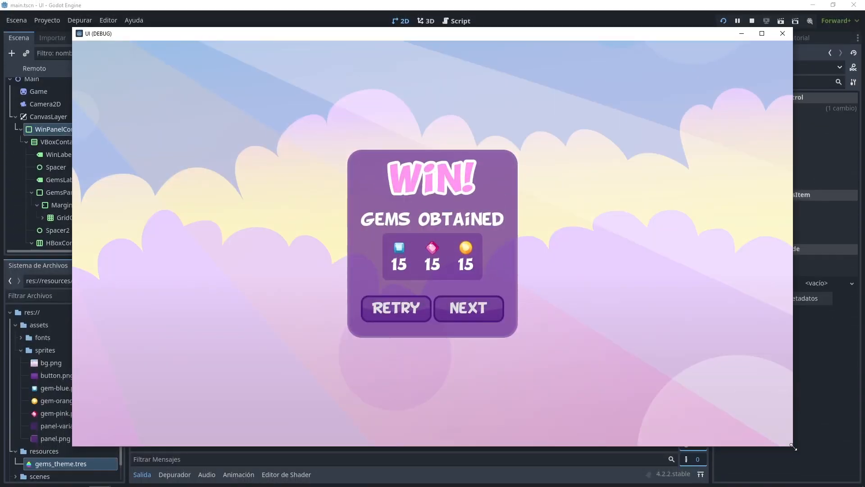
pyautogui.moveTo(794, 447); pyautogui.dragTo(410, 198)
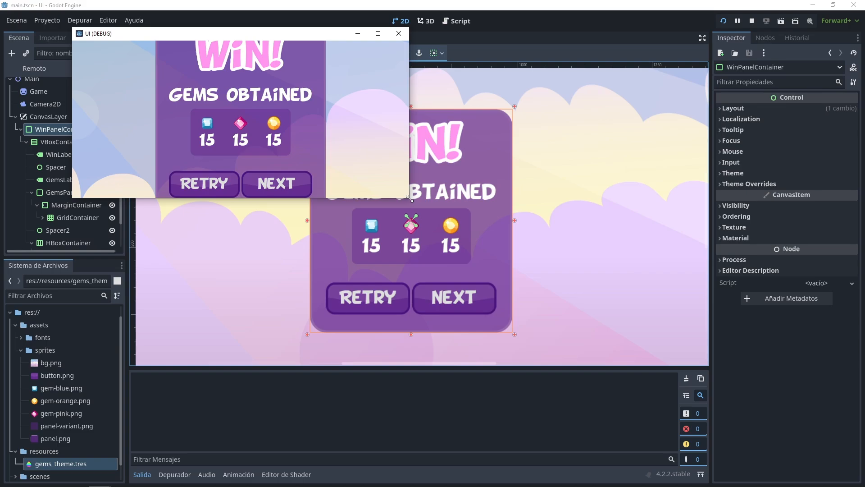
pyautogui.click(398, 33)
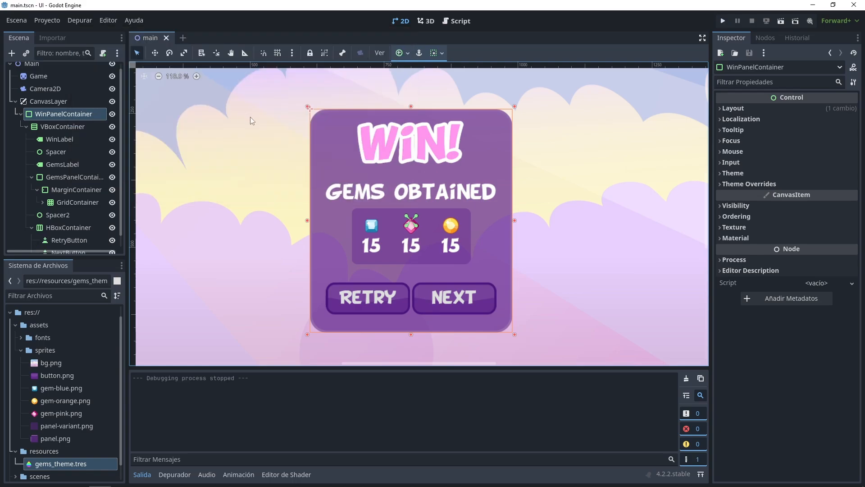
# Step: Turn off advanced project settings and set the window's stretch mode to canvas_items
pyautogui.click(47, 21)
pyautogui.click(61, 29)
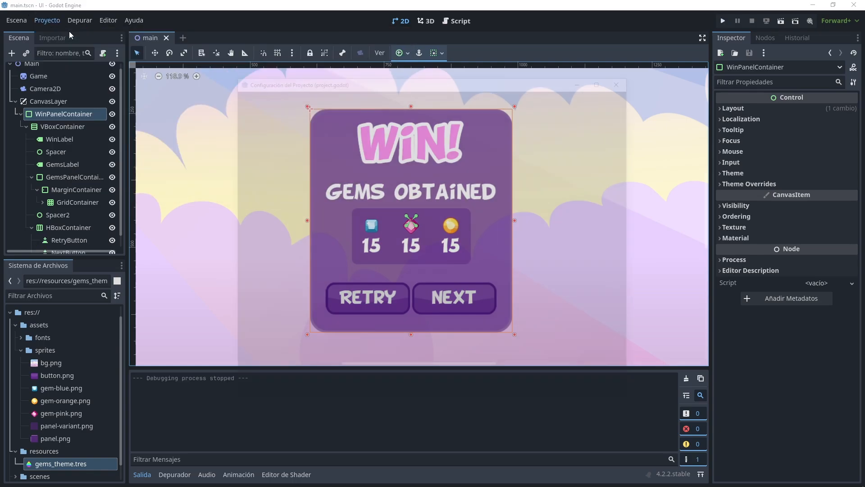
pyautogui.click(616, 114)
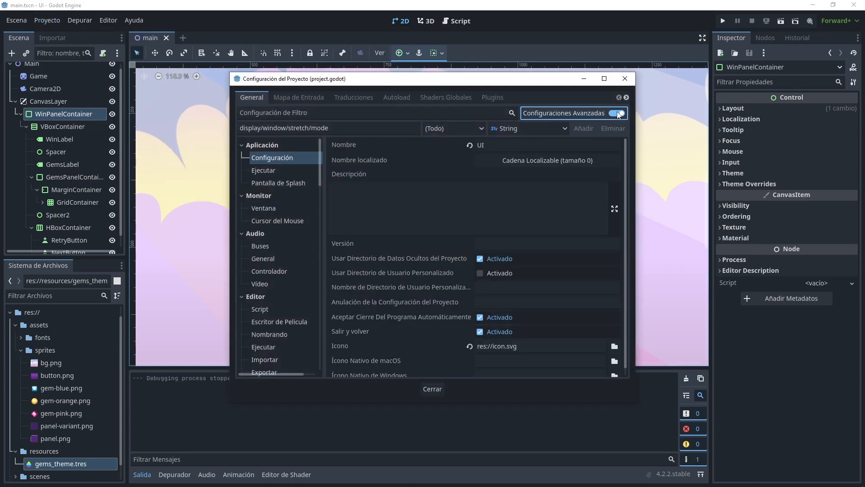
pyautogui.click(268, 196)
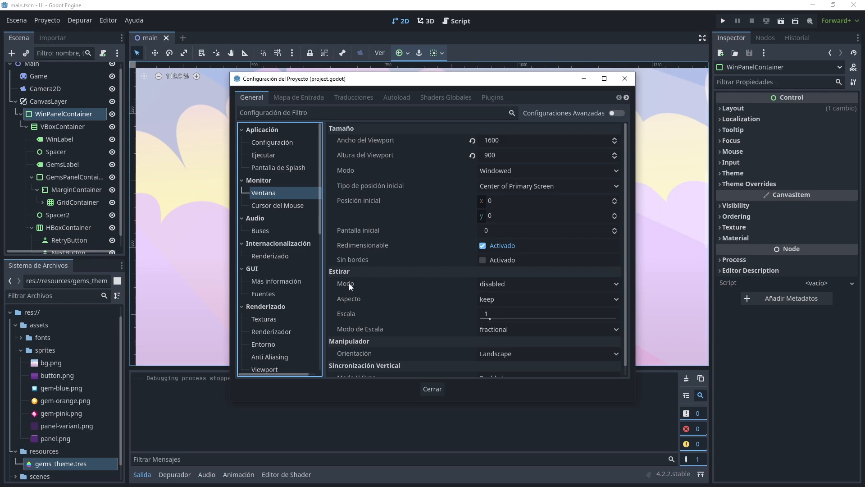
pyautogui.moveTo(349, 283)
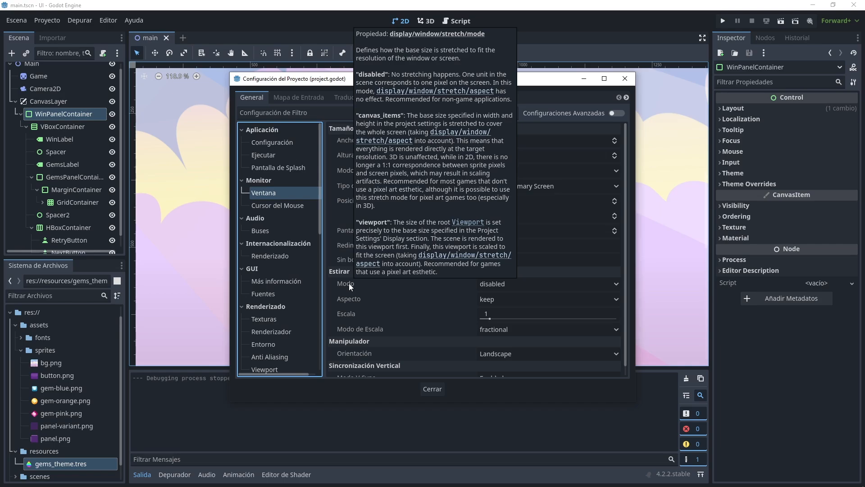
pyautogui.click(551, 283)
pyautogui.click(523, 312)
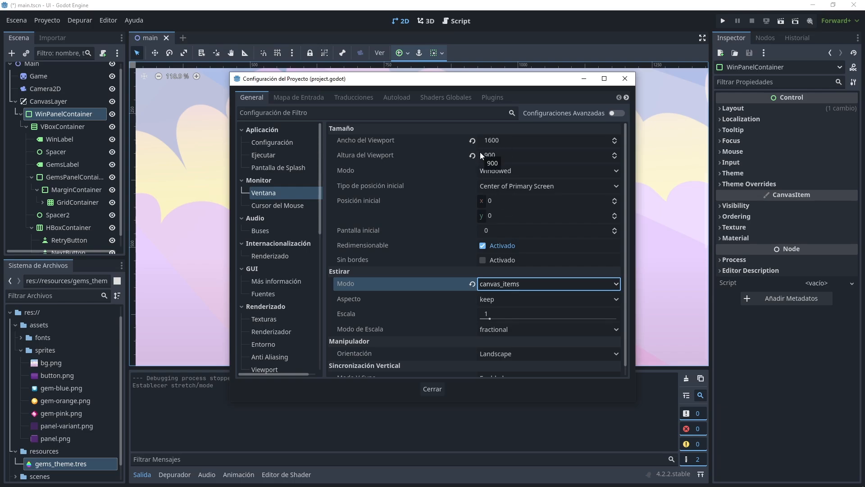
pyautogui.click(625, 79)
# Step: Run the project and resize the game window to several proportions to check the canvas_items scaling, then close it
pyautogui.press('F5')
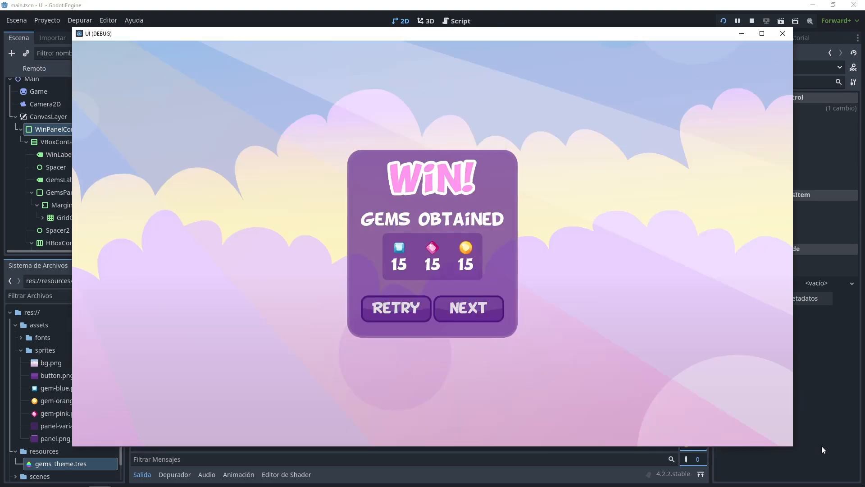
pyautogui.moveTo(793, 446); pyautogui.dragTo(688, 372)
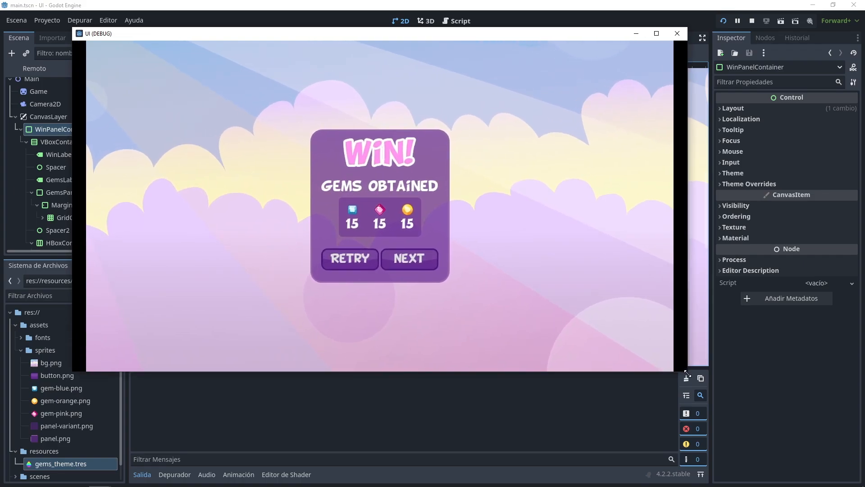
pyautogui.moveTo(687, 373); pyautogui.dragTo(796, 386)
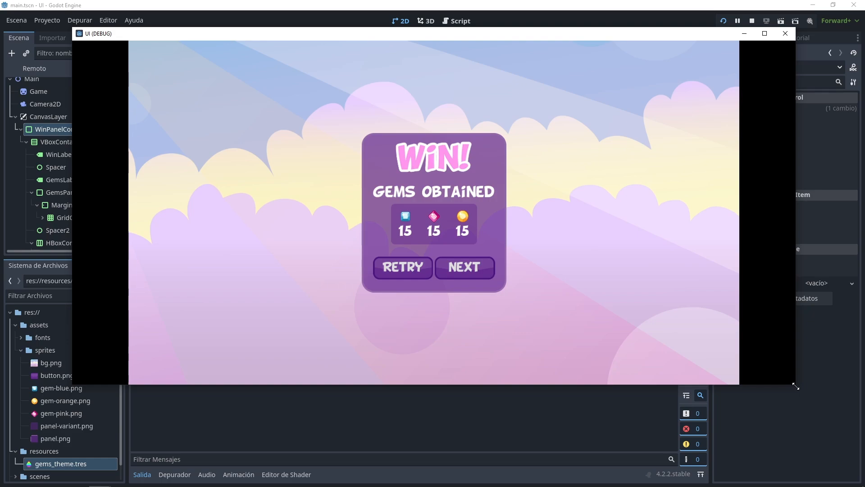
pyautogui.moveTo(796, 386); pyautogui.dragTo(468, 341)
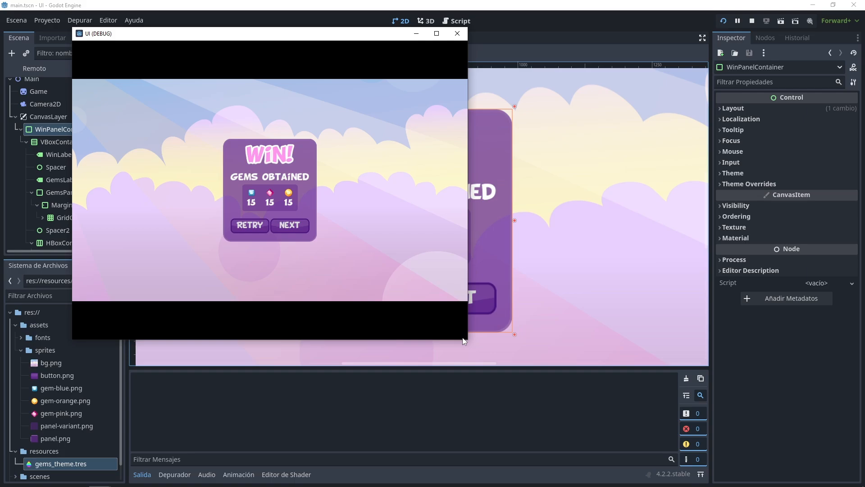
pyautogui.moveTo(464, 341); pyautogui.dragTo(786, 392)
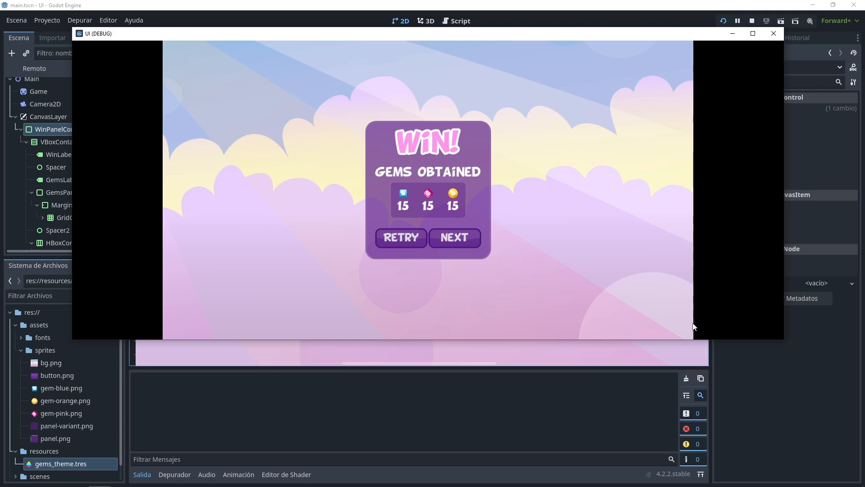
pyautogui.click(774, 33)
# Step: Set the window's stretch aspect to keep_width in the project settings
pyautogui.click(47, 21)
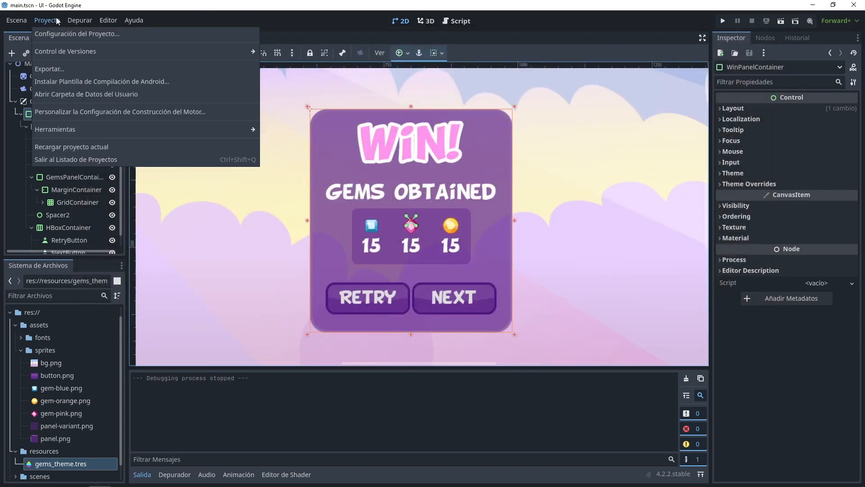
pyautogui.click(70, 33)
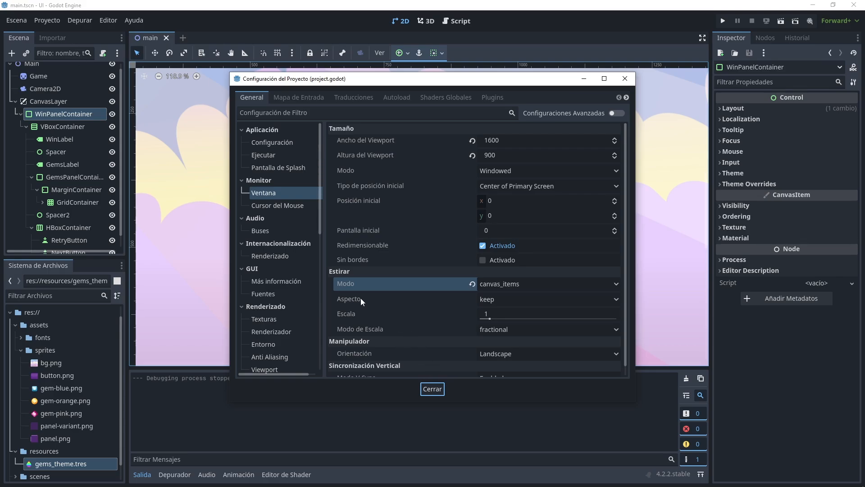
pyautogui.click(494, 302)
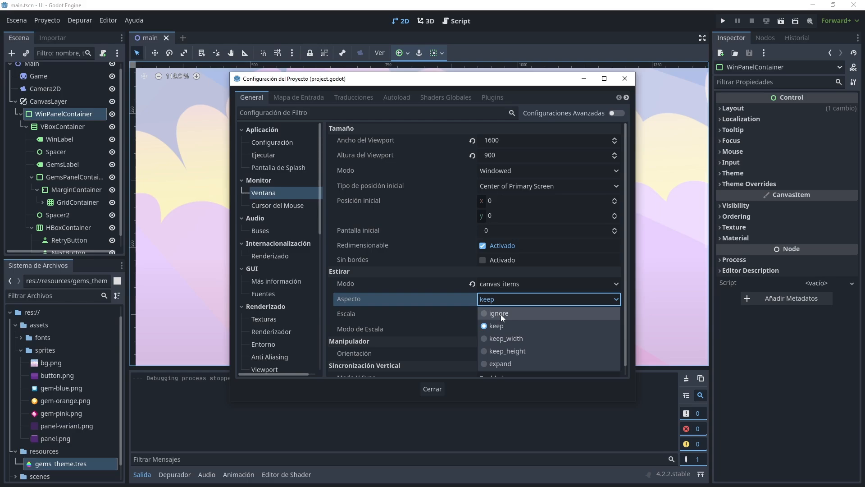
pyautogui.click(492, 339)
pyautogui.click(625, 79)
# Step: Run the project and change the game window's width from both sides to check the keep_width aspect
pyautogui.press('F5')
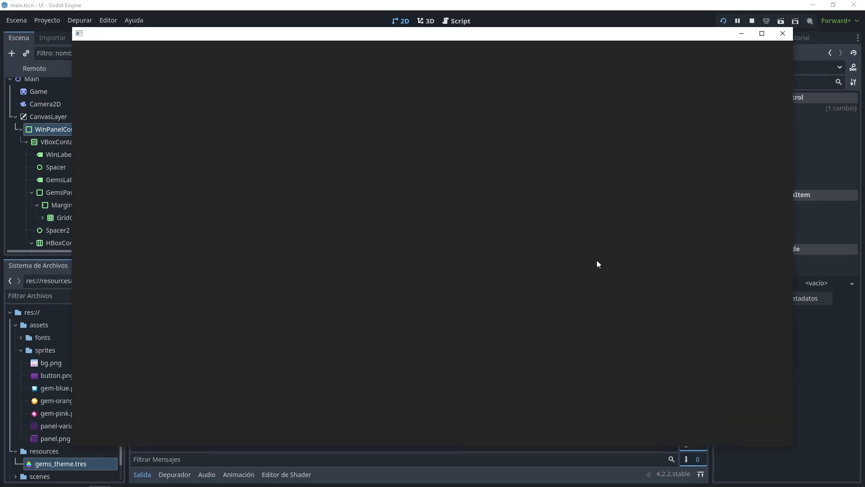
pyautogui.moveTo(802, 239); pyautogui.dragTo(863, 237)
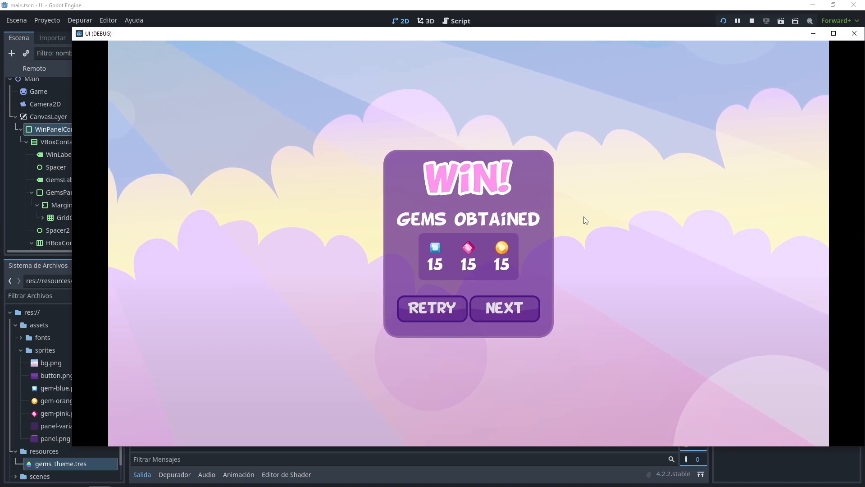
pyautogui.moveTo(73, 218); pyautogui.dragTo(252, 247)
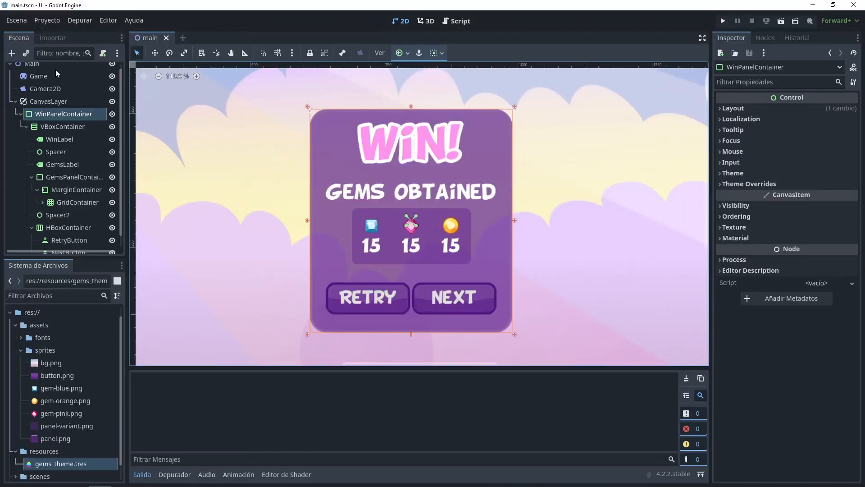
# Step: Set the window's stretch aspect to expand in the project settings
pyautogui.click(47, 19)
pyautogui.click(84, 35)
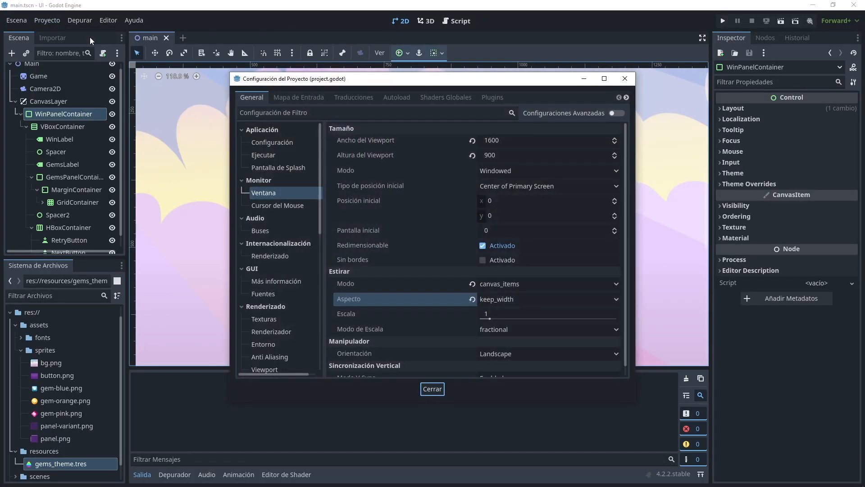
pyautogui.click(517, 300)
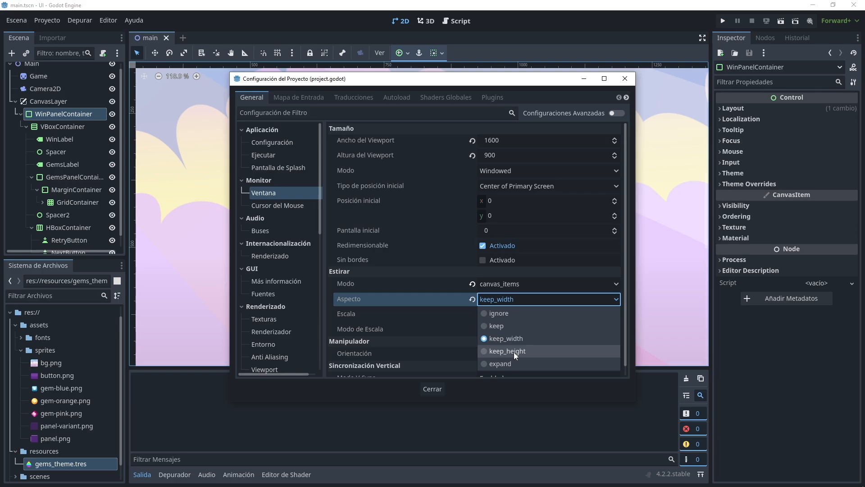
pyautogui.click(504, 365)
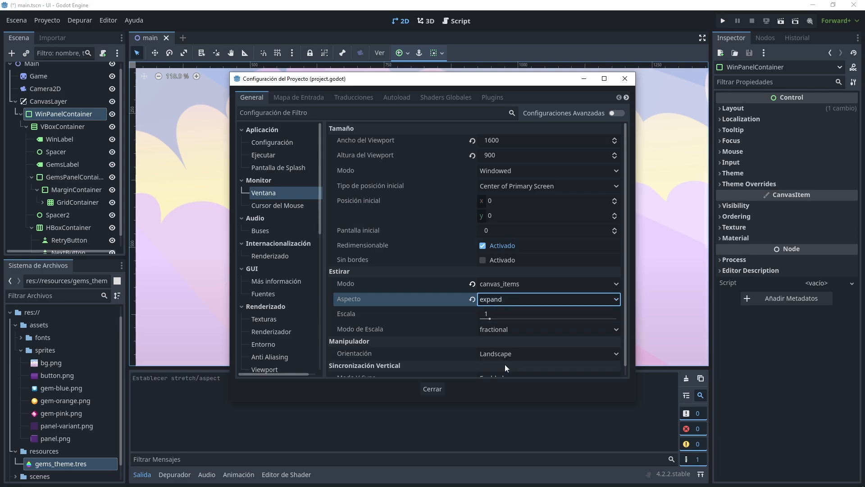
pyautogui.click(625, 79)
# Step: Run the project and shrink the game window to check the expand aspect
pyautogui.press('F5')
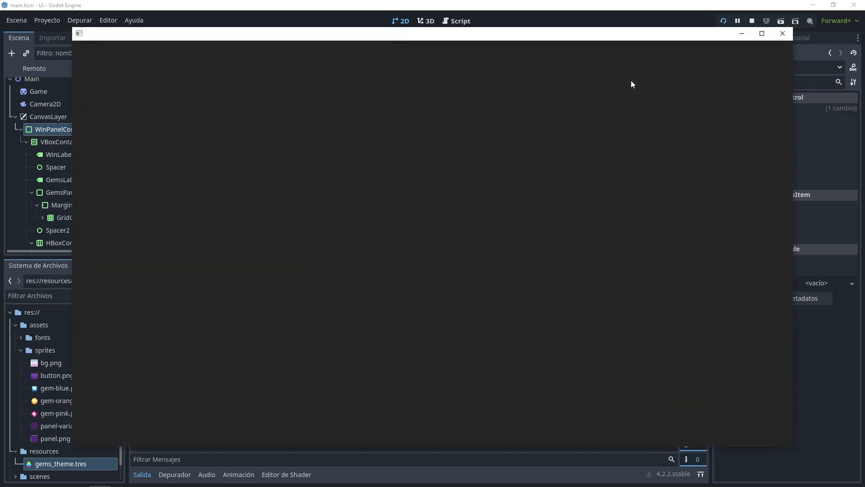
pyautogui.moveTo(794, 447); pyautogui.dragTo(703, 353)
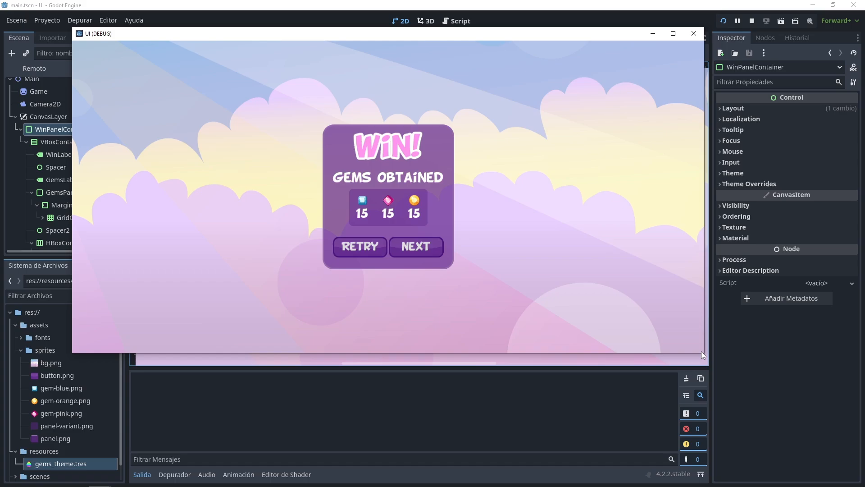